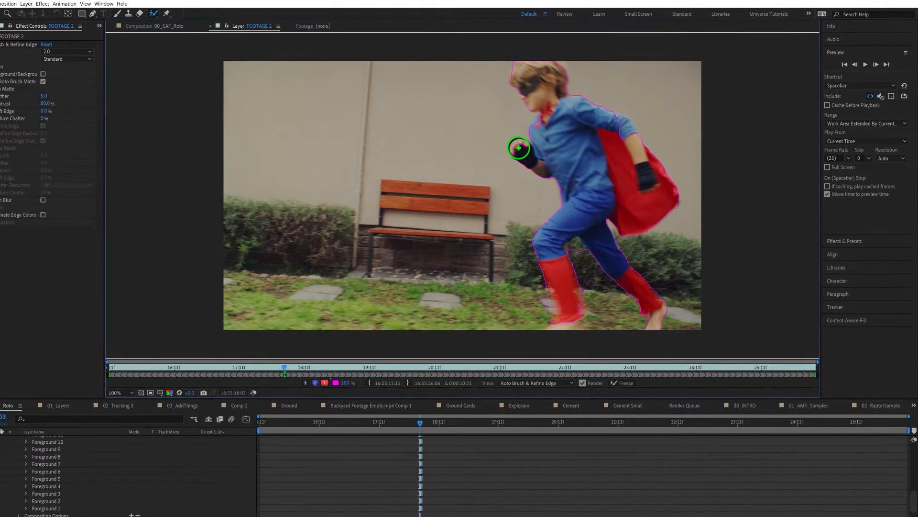
# Refine the Roto Brush selection around the boy's raised hand and propagate the matte through the following frames of FOOTAGE 2
pyautogui.moveTo(529, 138); pyautogui.dragTo(529, 138)
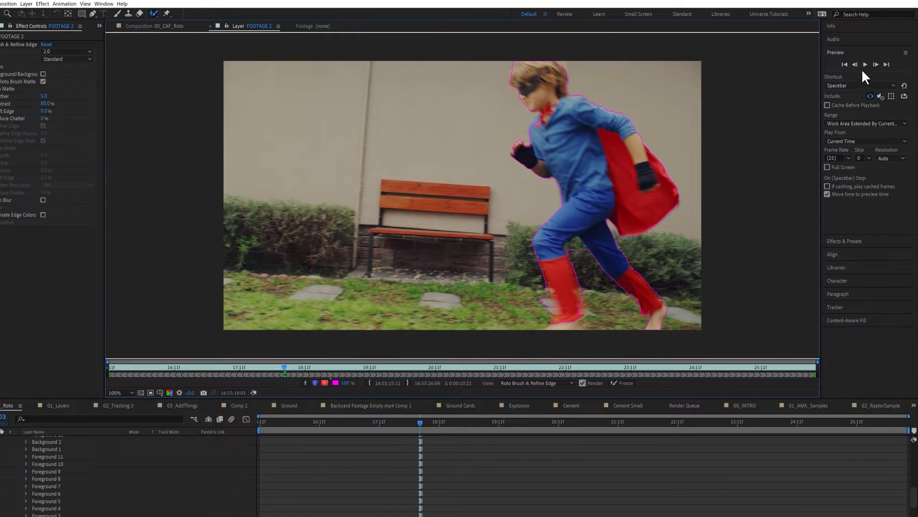
pyautogui.click(876, 64)
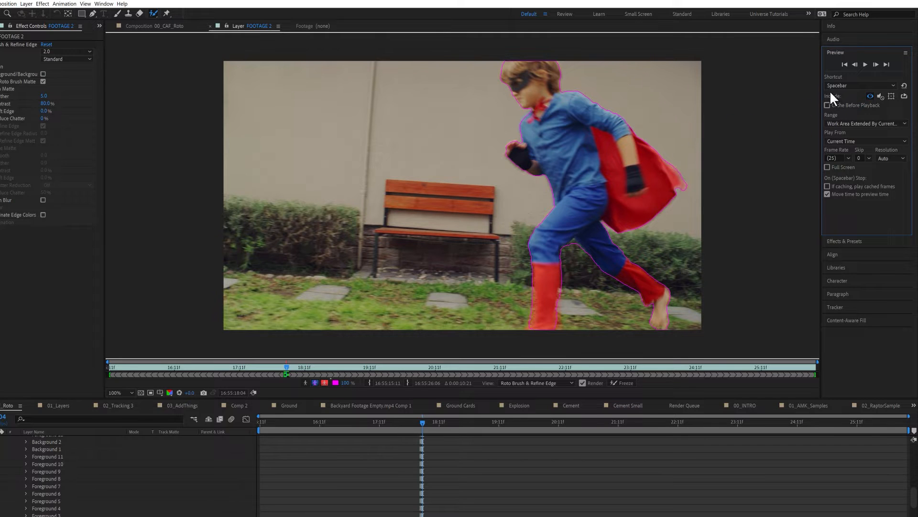
pyautogui.click(865, 64)
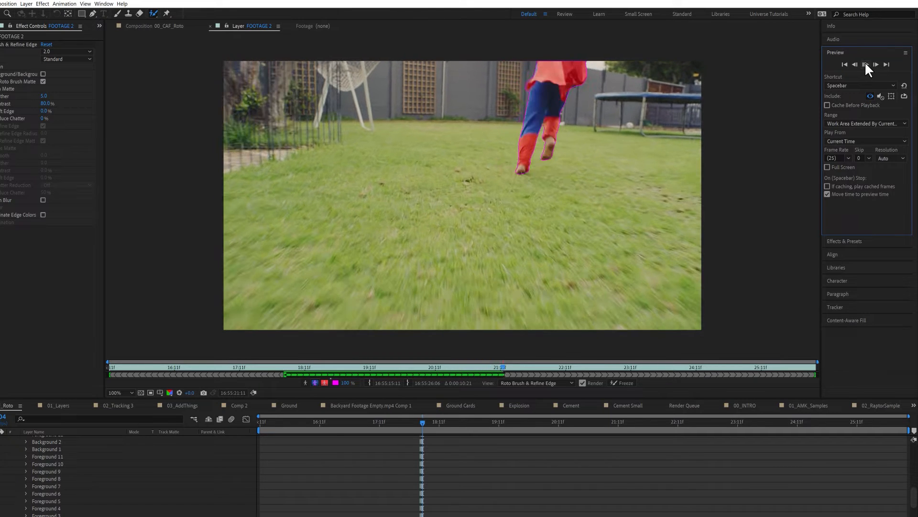
pyautogui.click(865, 61)
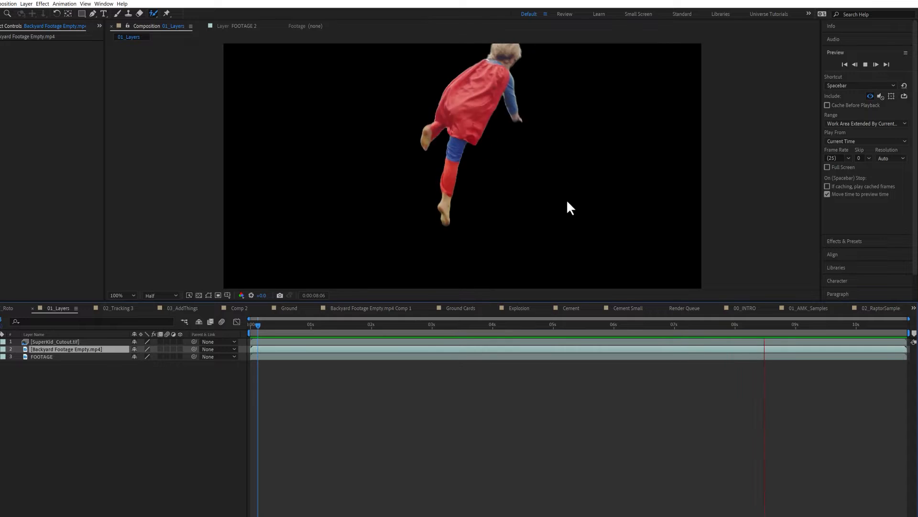
# Solo the FOOTAGE layer and give it SuperKid_Cutout.tif as an inverted track matte
pyautogui.press('space')
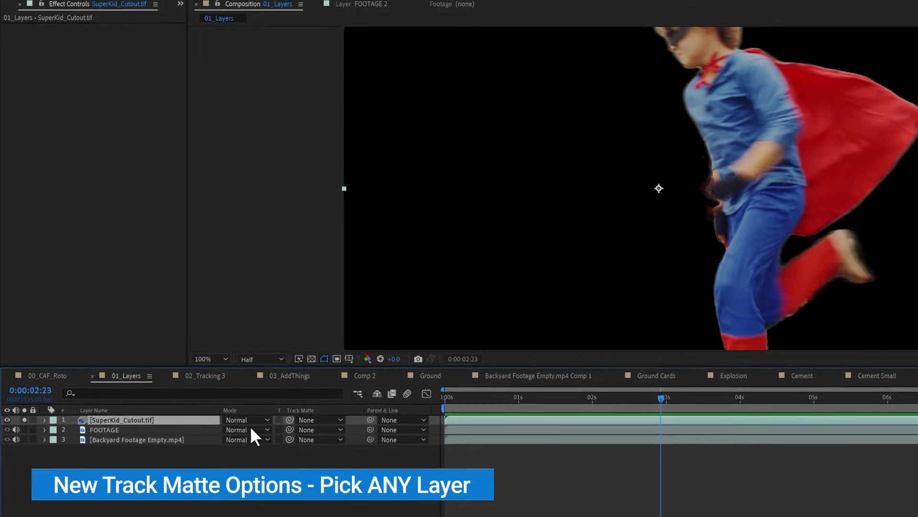
pyautogui.click(153, 370)
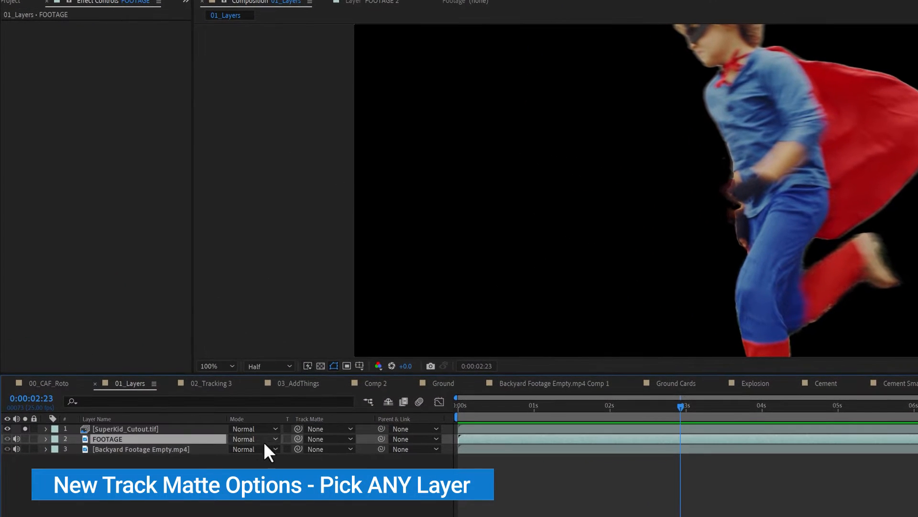
pyautogui.click(25, 428)
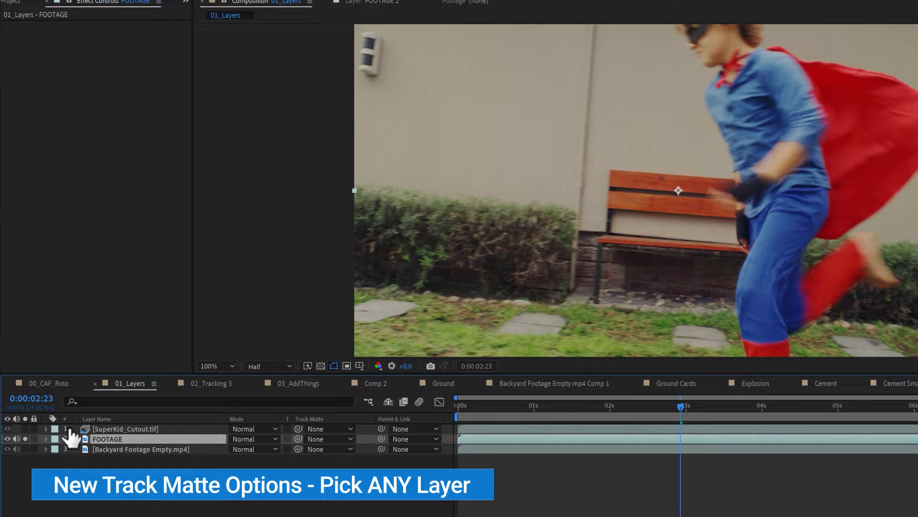
pyautogui.click(320, 440)
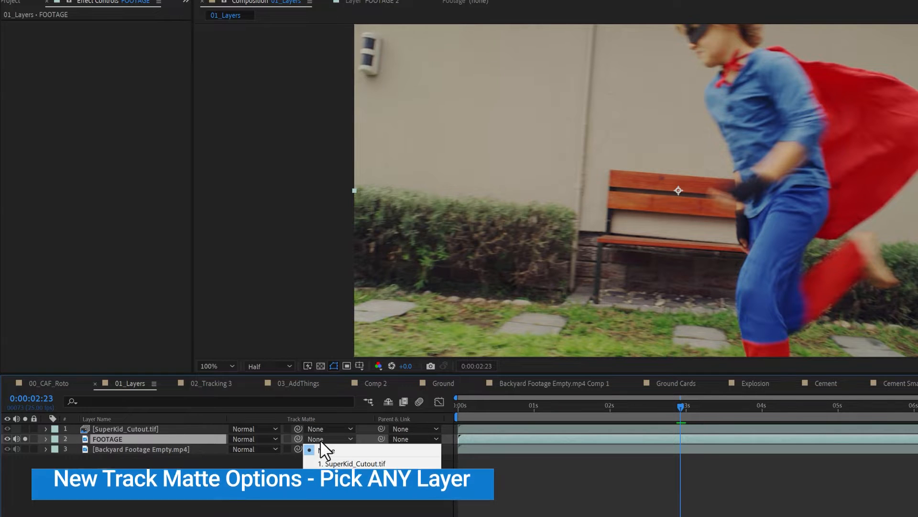
pyautogui.click(365, 463)
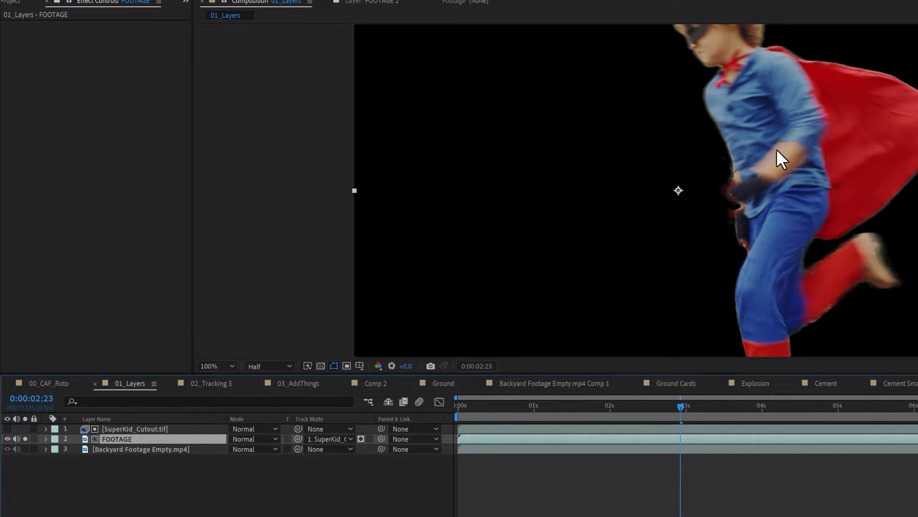
pyautogui.click(371, 439)
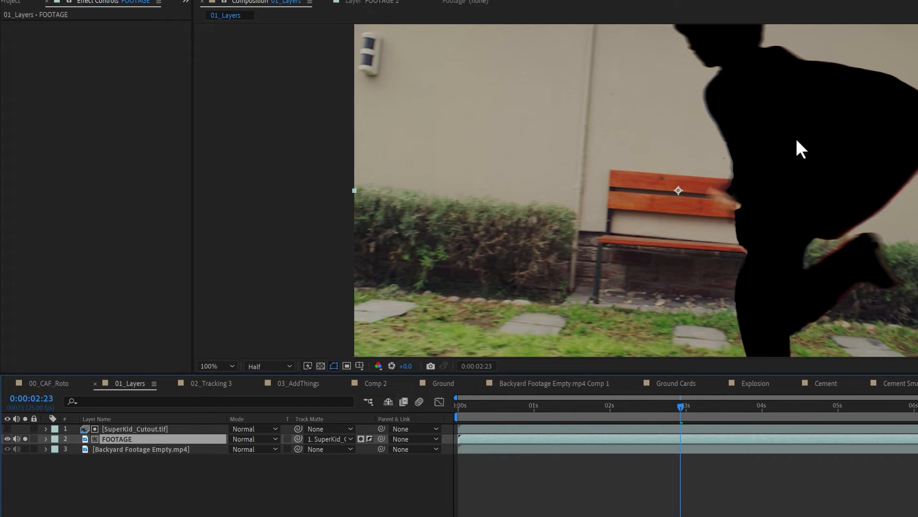
# Inspect the boy-shaped hole at other frames of 01_Layers and show the transparency grid at 0:00:03:22
pyautogui.moveTo(649, 406); pyautogui.dragTo(609, 470)
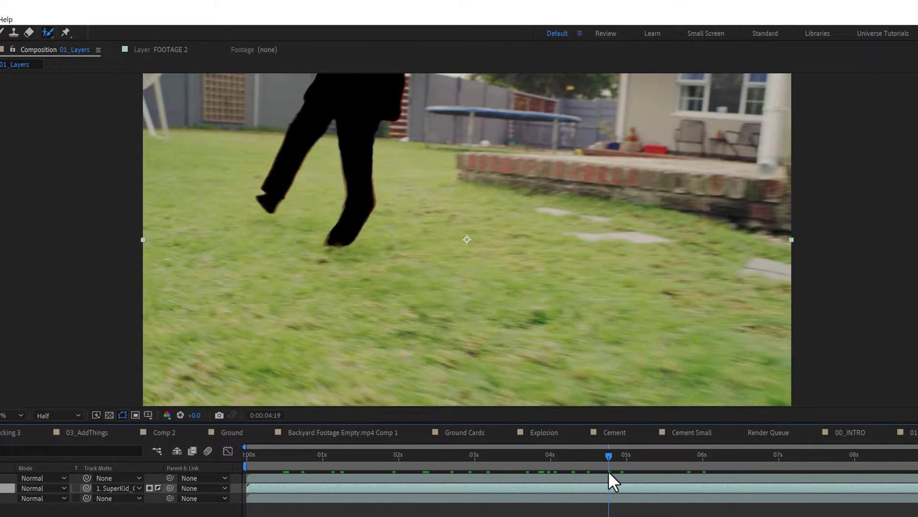
pyautogui.click(541, 462)
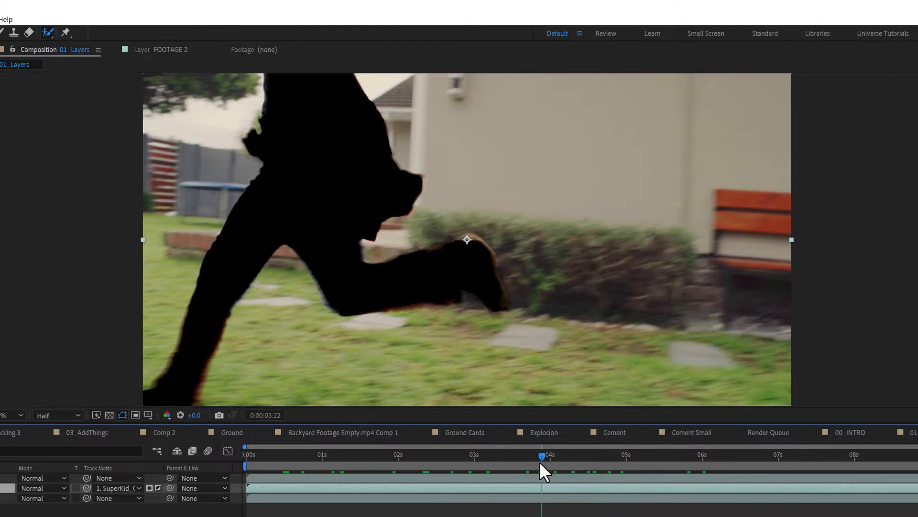
pyautogui.click(110, 414)
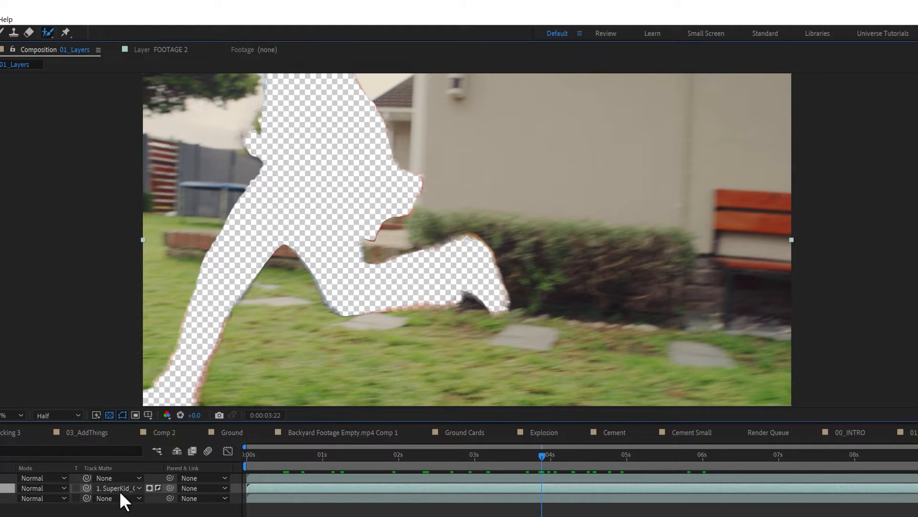
# Open the Content-Aware Fill settings and widen their area so that the options are fully readable
pyautogui.click(14, 20)
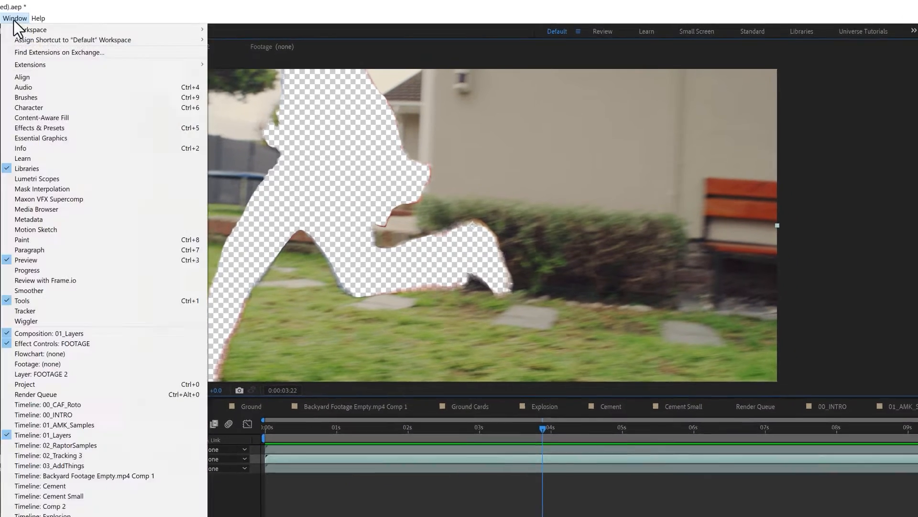
pyautogui.click(142, 102)
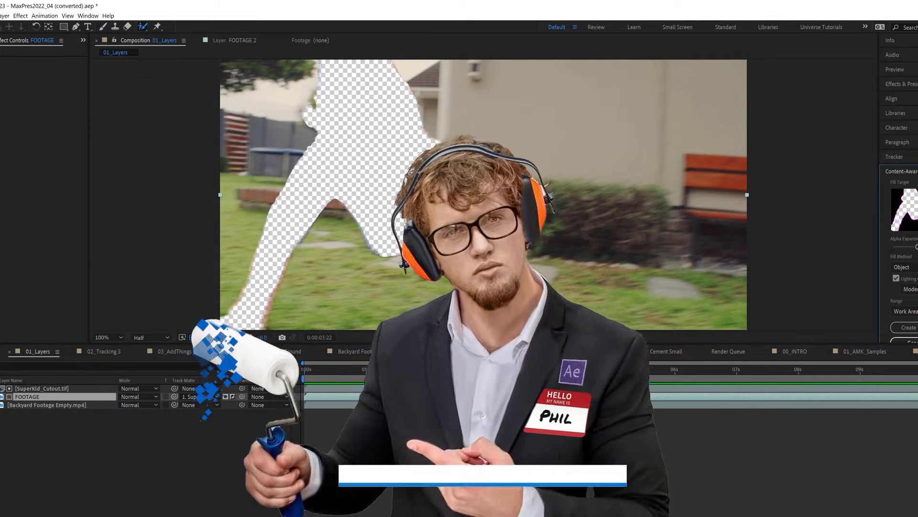
pyautogui.moveTo(896, 178); pyautogui.dragTo(869, 191)
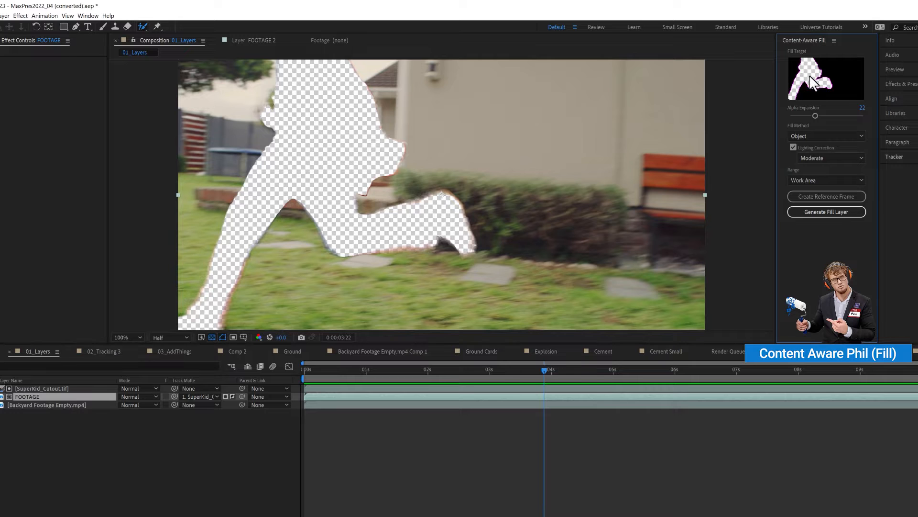
# Move to 0:00:02:24 and set the fill's Alpha Expansion to 19, inspecting the edges of the hole
pyautogui.moveTo(522, 371); pyautogui.dragTo(485, 377)
pyautogui.moveTo(571, 375); pyautogui.dragTo(488, 382)
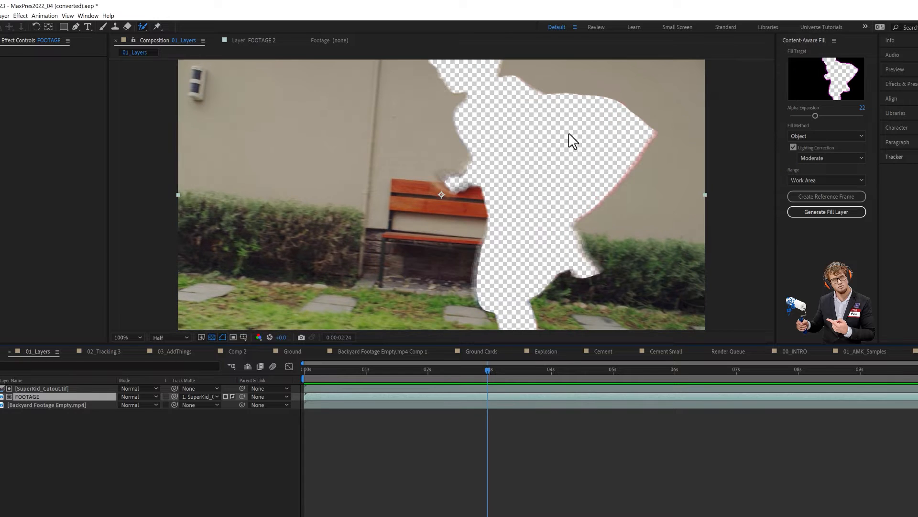
pyautogui.moveTo(815, 116); pyautogui.dragTo(813, 117)
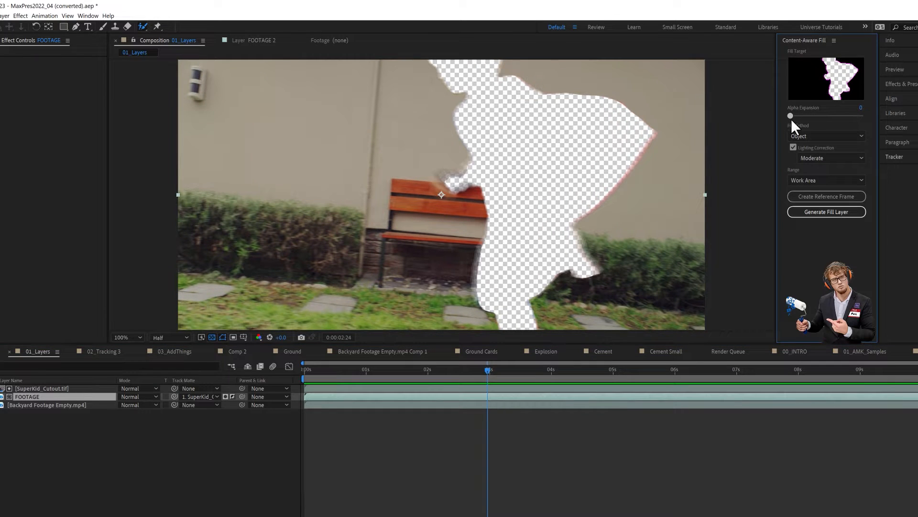
pyautogui.scroll(2, 431, 181)
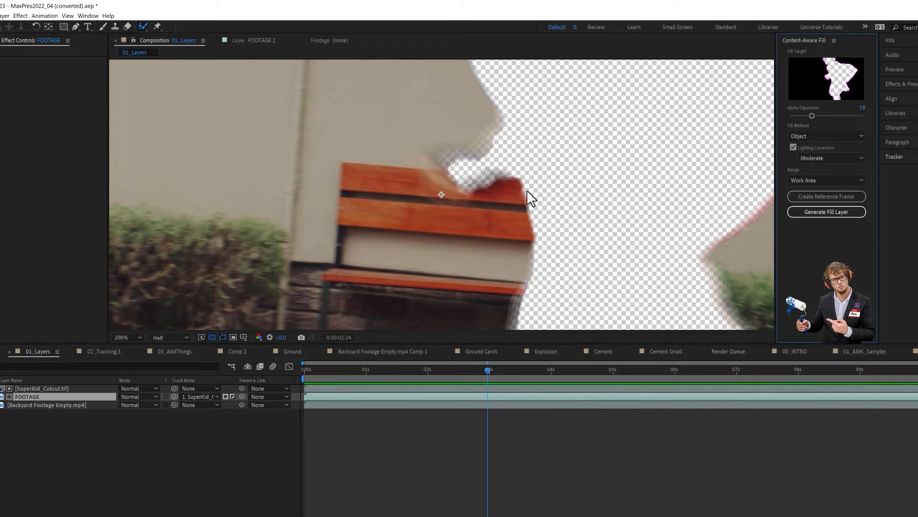
pyautogui.press(',')
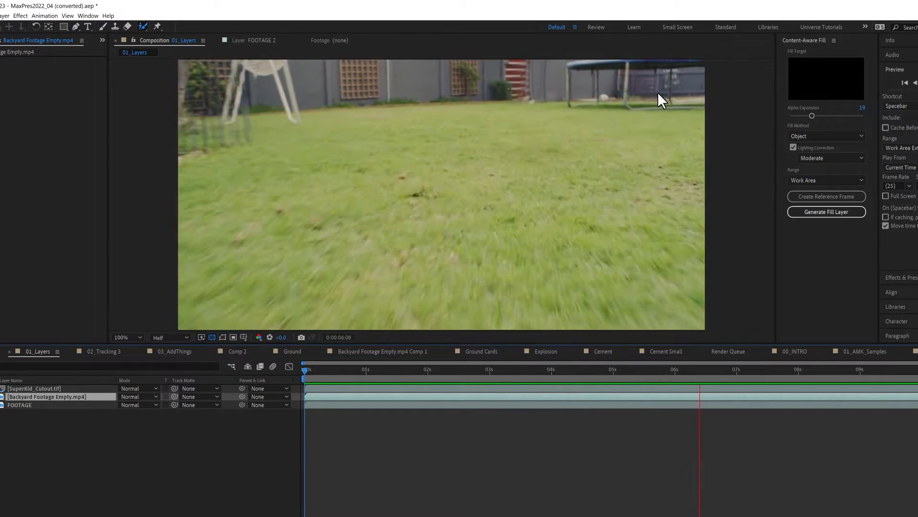
# Stop the preview of Backyard Footage Empty.mp4 and scrub back through the filled background
pyautogui.press('space')
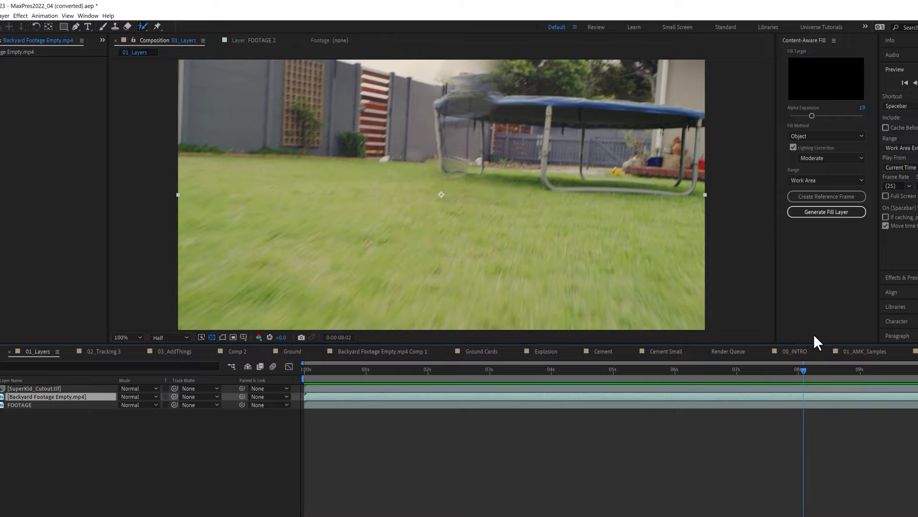
pyautogui.moveTo(802, 365); pyautogui.dragTo(454, 426)
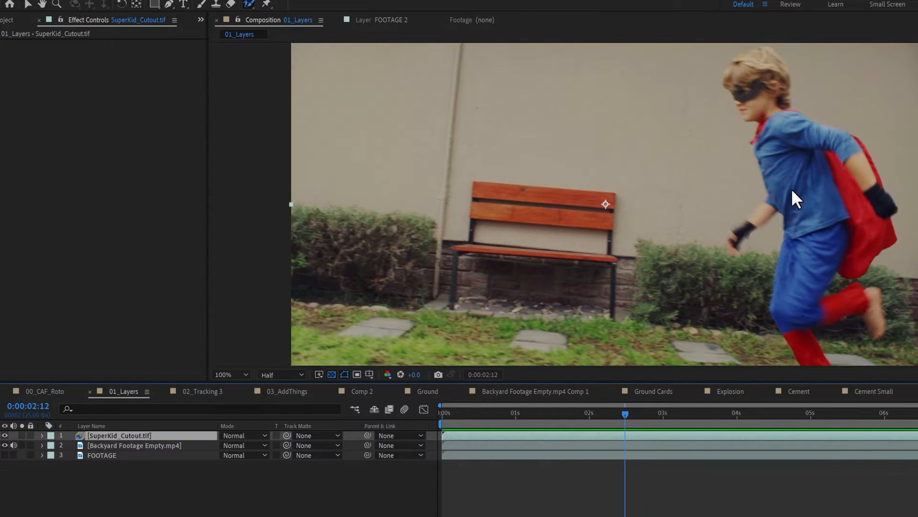
# Set the opacity of SuperKid_Cutout.tif to 42% and review the see-through boy at several points in time
pyautogui.press('t')
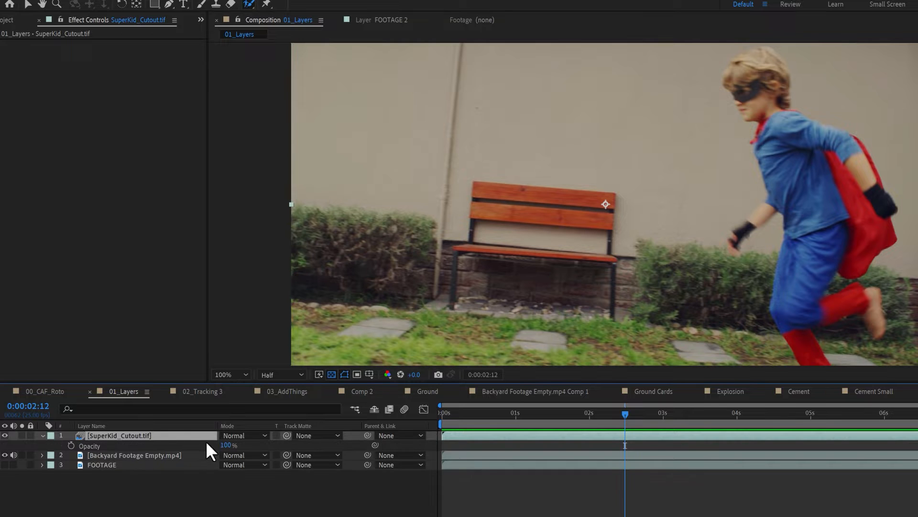
pyautogui.moveTo(231, 449); pyautogui.dragTo(210, 458)
pyautogui.press('space')
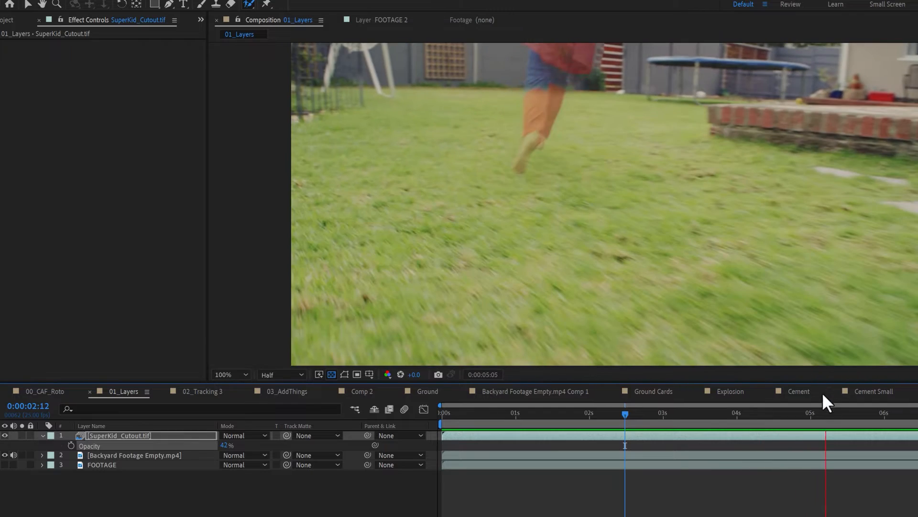
pyautogui.moveTo(749, 423); pyautogui.dragTo(615, 440)
pyautogui.press('F2')
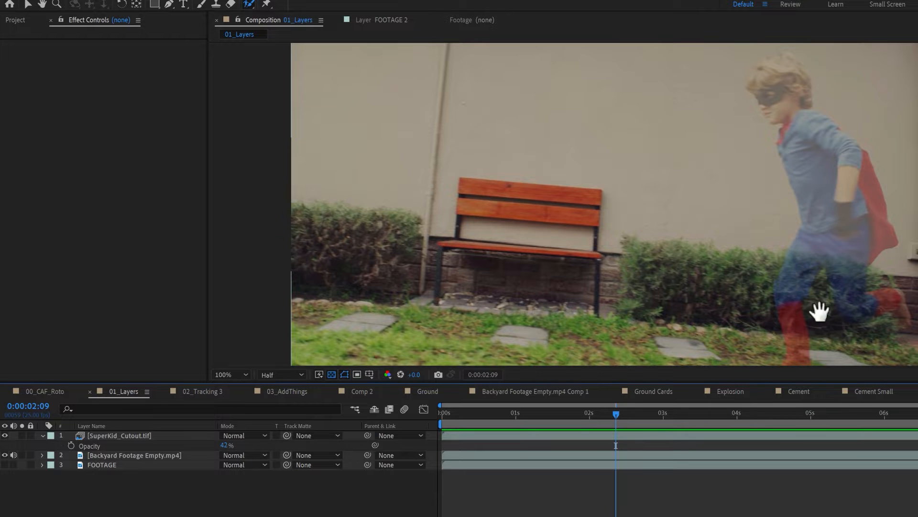
pyautogui.press('space')
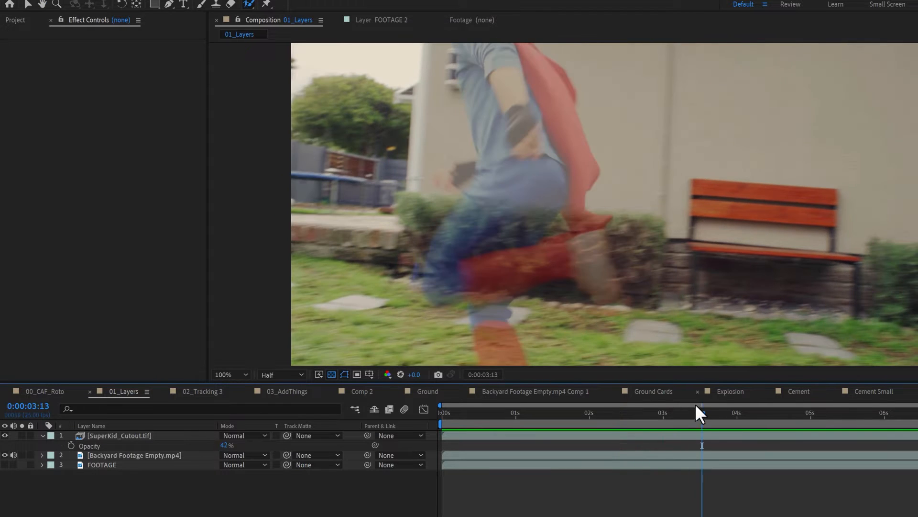
pyautogui.click(569, 426)
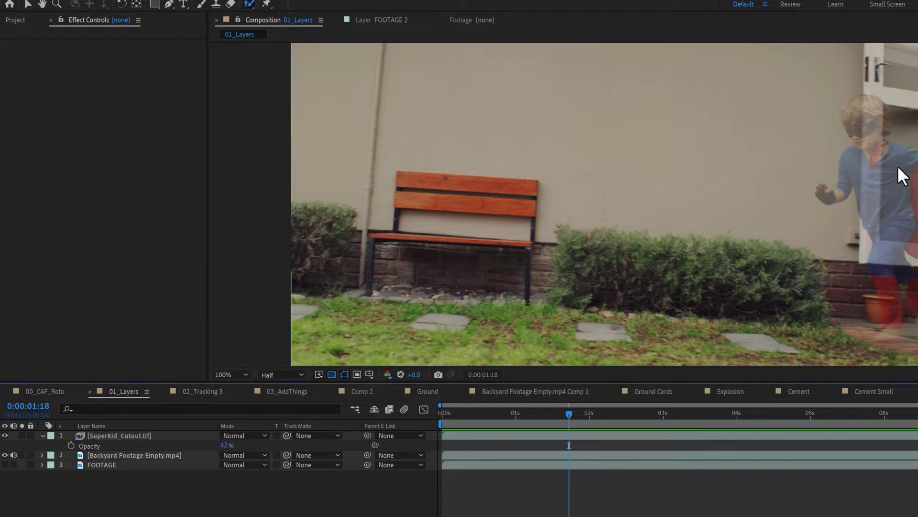
# Create an adjustment layer and place it directly beneath the SuperKid_Cutout.tif layer
pyautogui.click(98, 1)
pyautogui.moveTo(119, 5)
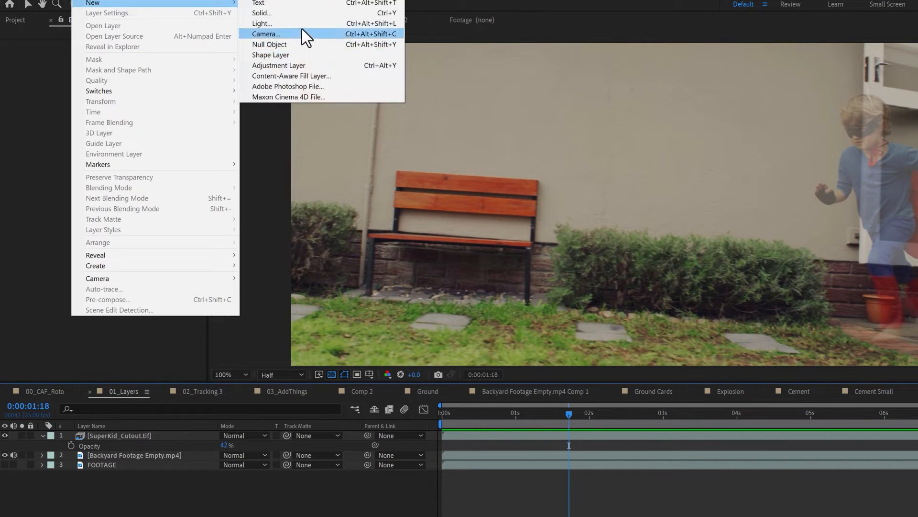
pyautogui.click(302, 66)
pyautogui.moveTo(122, 440)
pyautogui.mouseDown()
pyautogui.moveTo(128, 467)
pyautogui.moveTo(115, 455)
pyautogui.mouseUp()
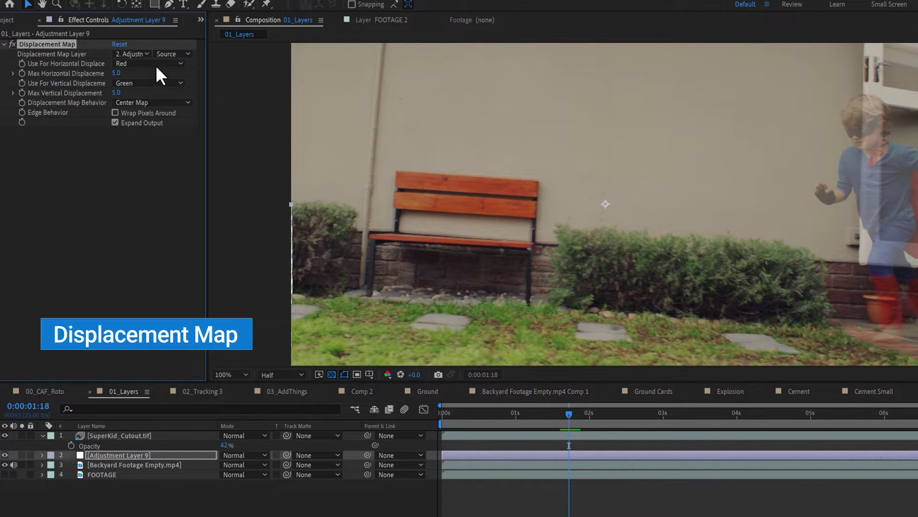
# Set the Displacement Map's source layer to SuperKid_Cutout.tif and use Luminance for both horizontal and vertical displacement
pyautogui.click(138, 55)
pyautogui.click(146, 76)
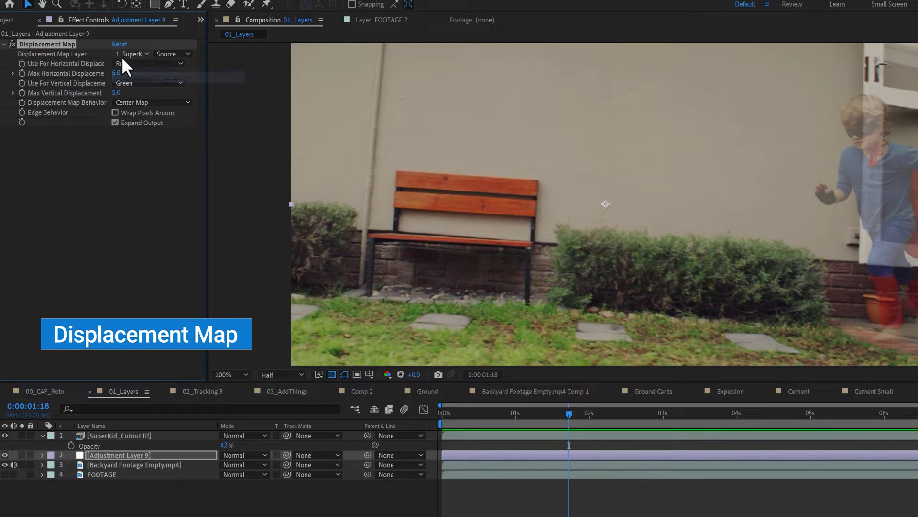
pyautogui.click(150, 63)
pyautogui.click(159, 117)
pyautogui.click(150, 81)
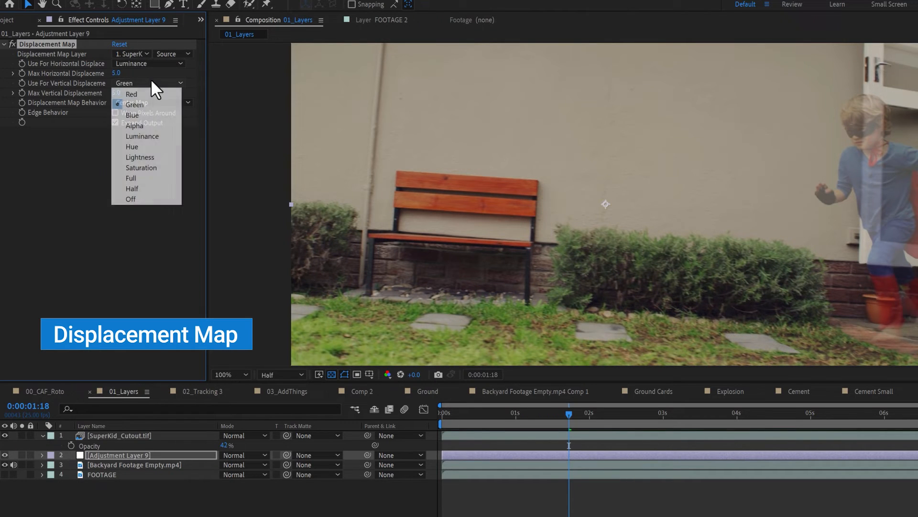
pyautogui.click(162, 137)
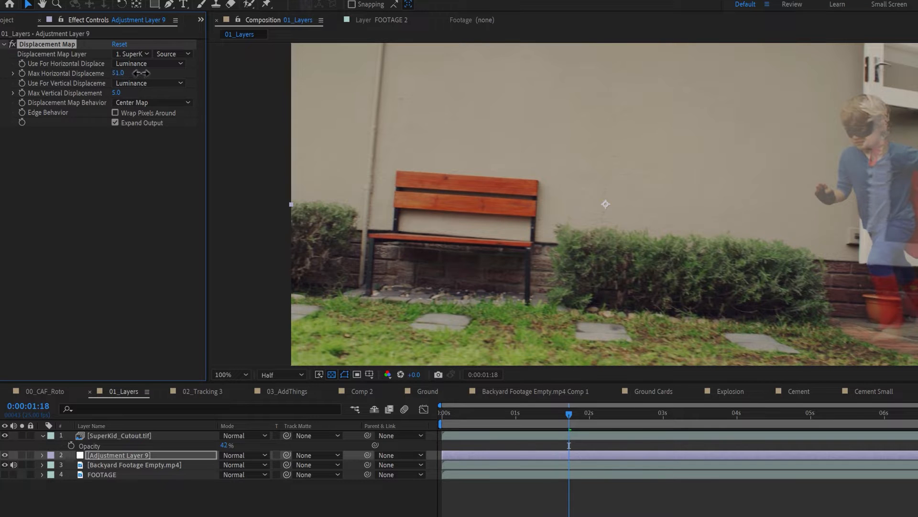
# Set the maximum horizontal displacement to 51 and check the background distortion up to 0:00:03:20
pyautogui.moveTo(141, 73)
pyautogui.mouseDown()
pyautogui.moveTo(153, 73)
pyautogui.moveTo(125, 82)
pyautogui.mouseUp()
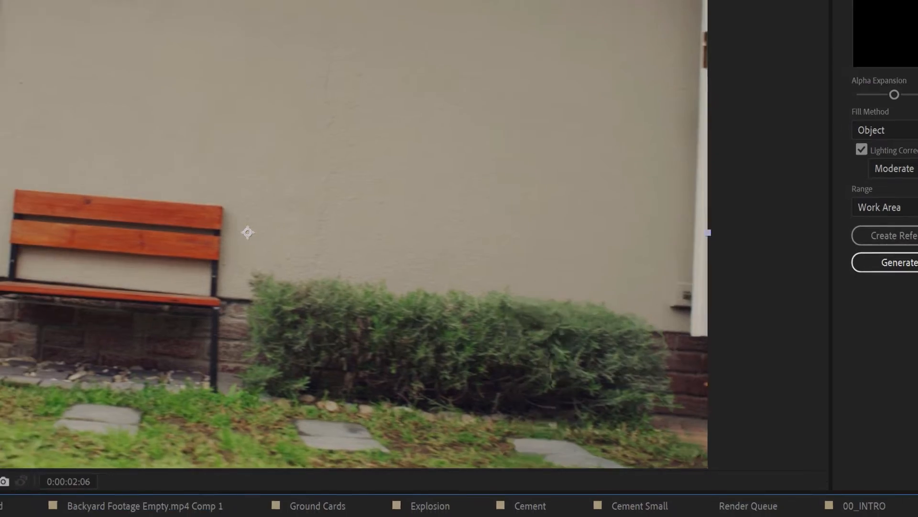
pyautogui.moveTo(397, 492); pyautogui.dragTo(696, 426)
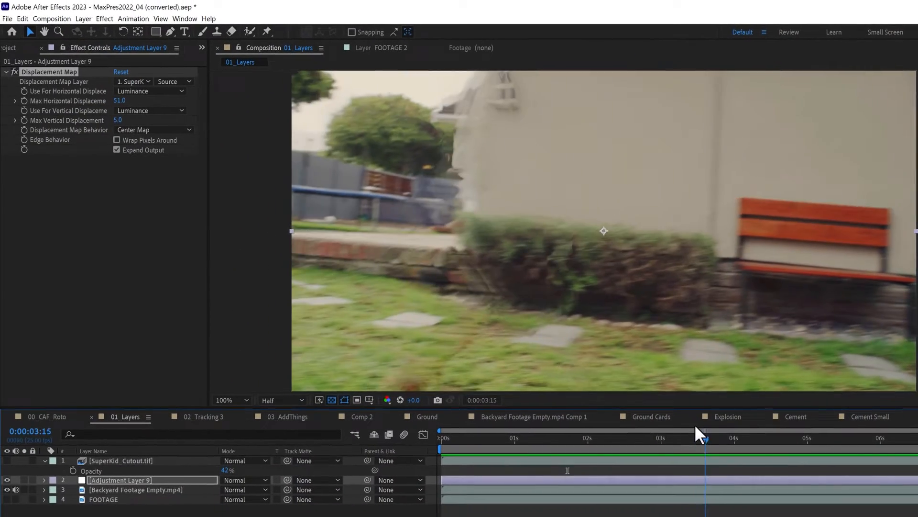
pyautogui.moveTo(695, 426); pyautogui.dragTo(720, 420)
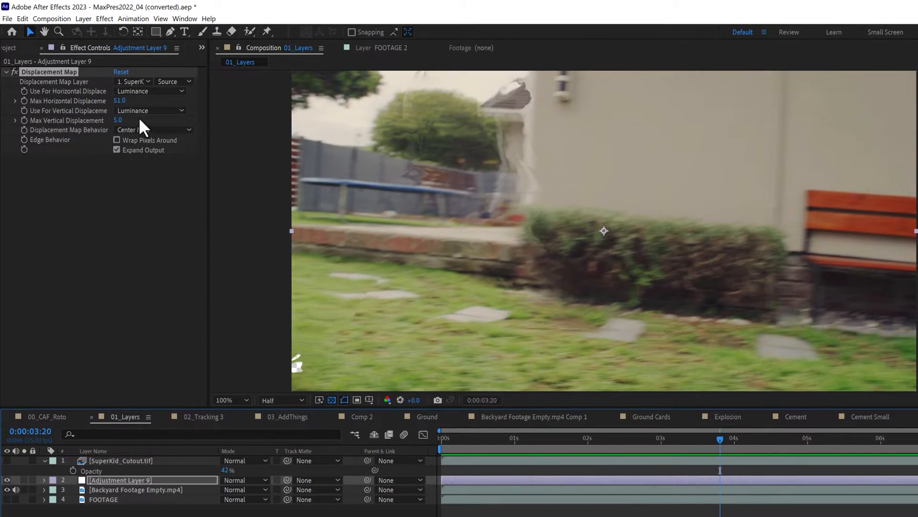
# Set the Displacement Map's maximum vertical displacement to 132 and maximum horizontal displacement to 410, previewing the distortion at several points in time
pyautogui.moveTo(124, 128); pyautogui.dragTo(186, 125)
pyautogui.moveTo(435, 452); pyautogui.dragTo(436, 450)
pyautogui.press('space')
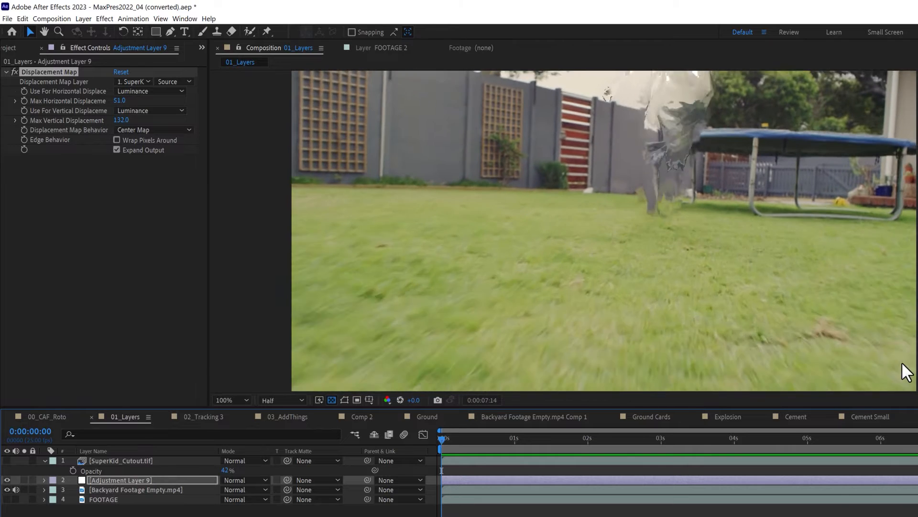
pyautogui.moveTo(123, 101); pyautogui.dragTo(343, 116)
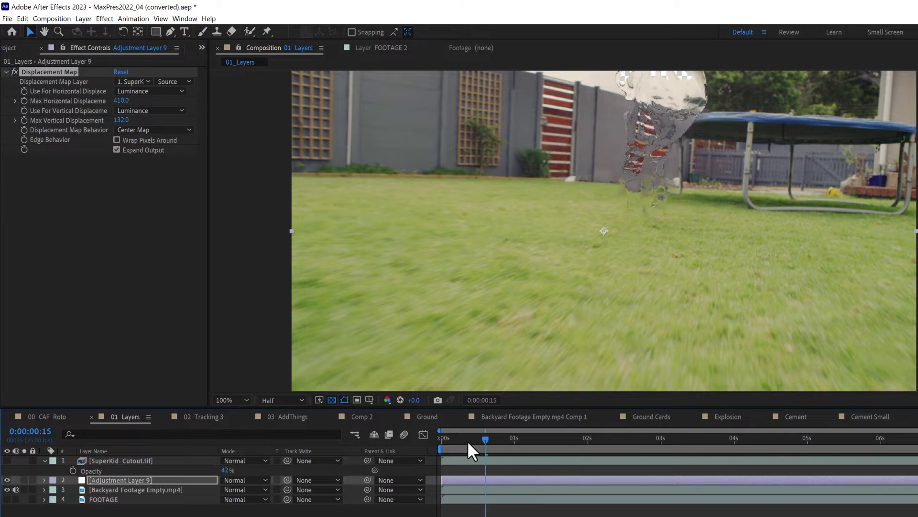
pyautogui.moveTo(467, 440); pyautogui.dragTo(557, 437)
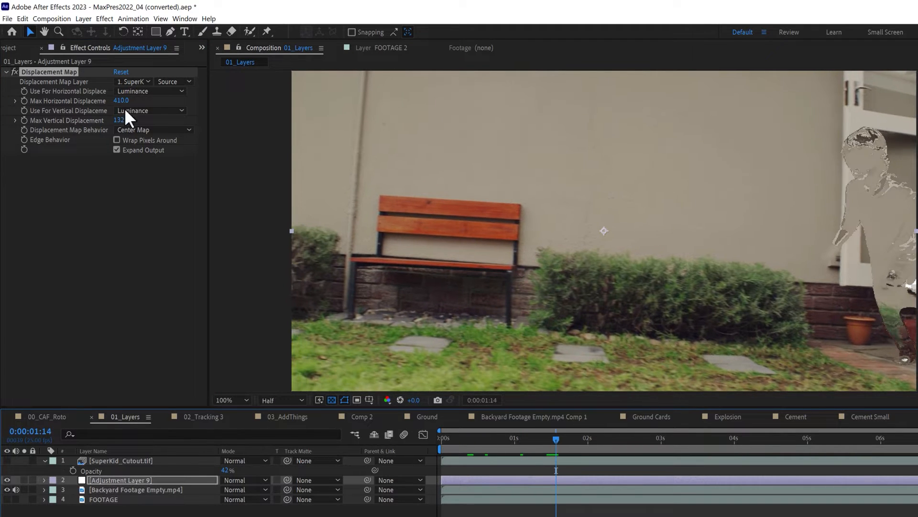
# Replace the Displacement Map effect on the adjustment layer with Chromatic Displacement from the RG VFX group
pyautogui.click(64, 72)
pyautogui.press('Delete')
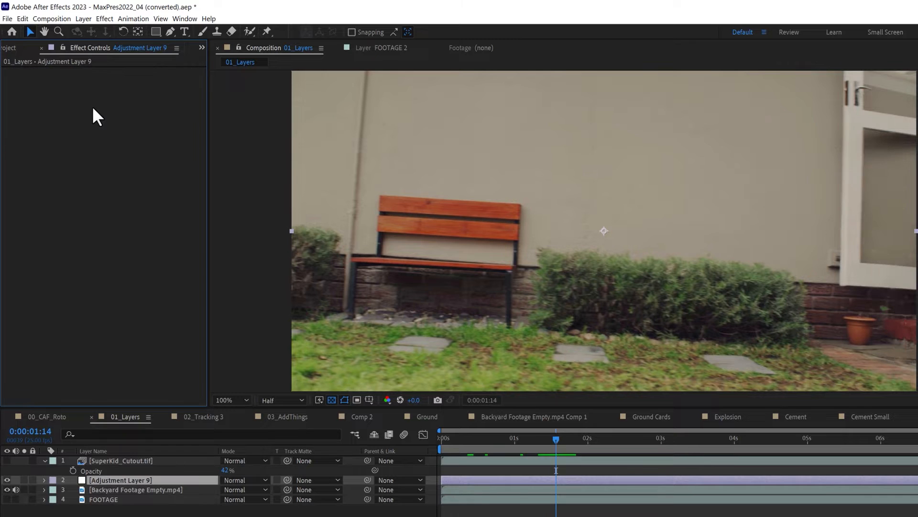
pyautogui.rightClick(93, 106)
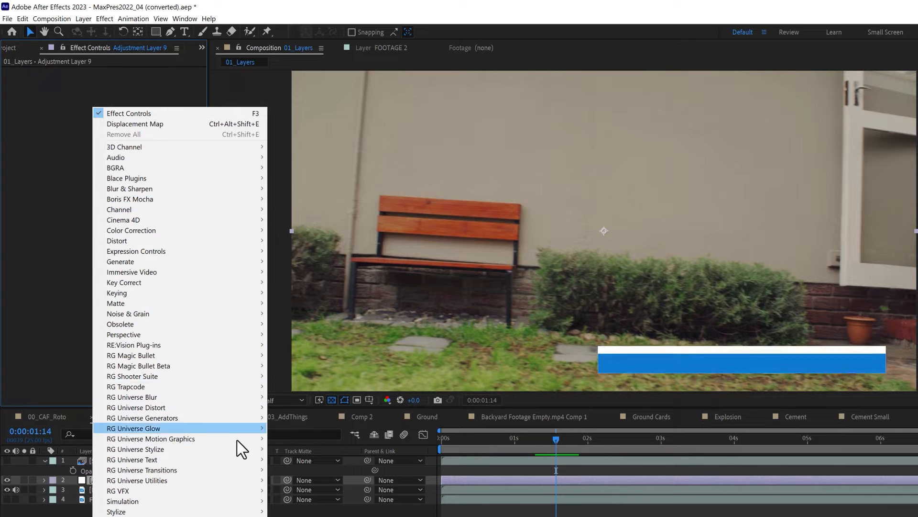
pyautogui.moveTo(230, 492)
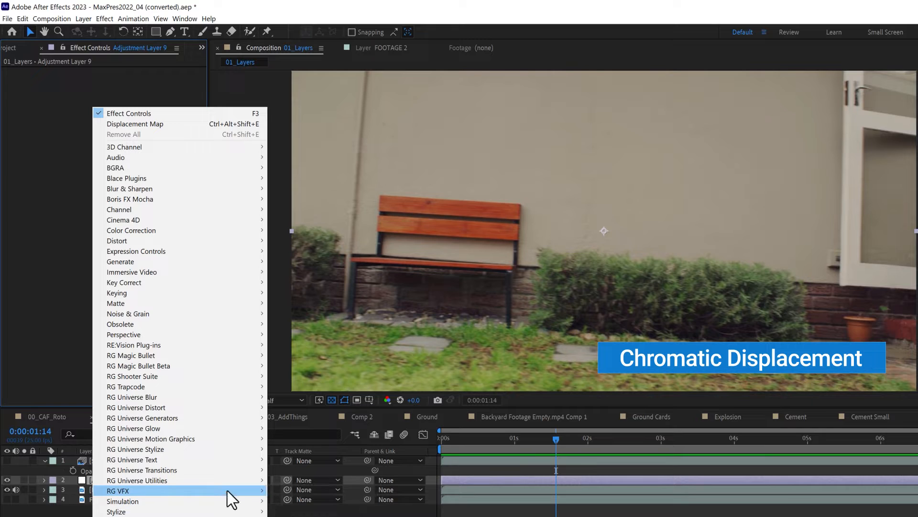
pyautogui.click(306, 501)
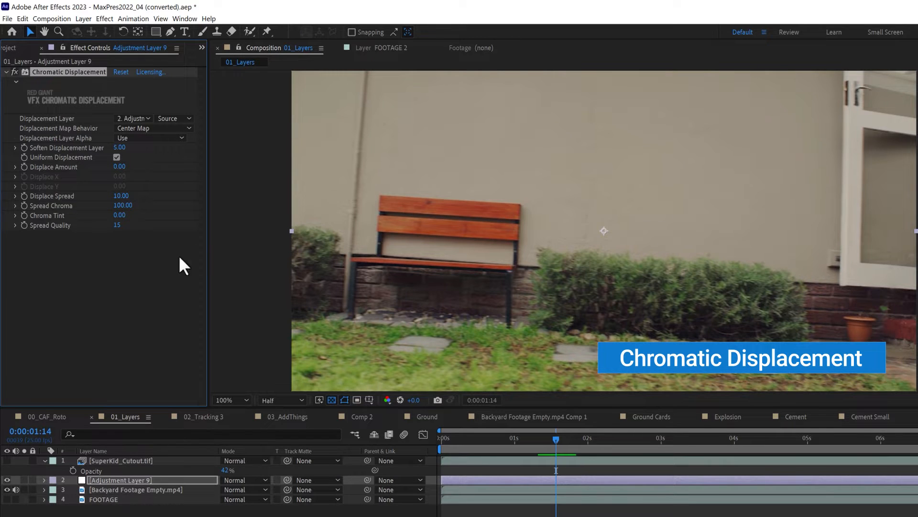
# Use SuperKid_Cutout.tif as the Chromatic Displacement's displacement layer and set the Displace Amount to 139 at 0:00:02:06
pyautogui.click(136, 120)
pyautogui.click(183, 141)
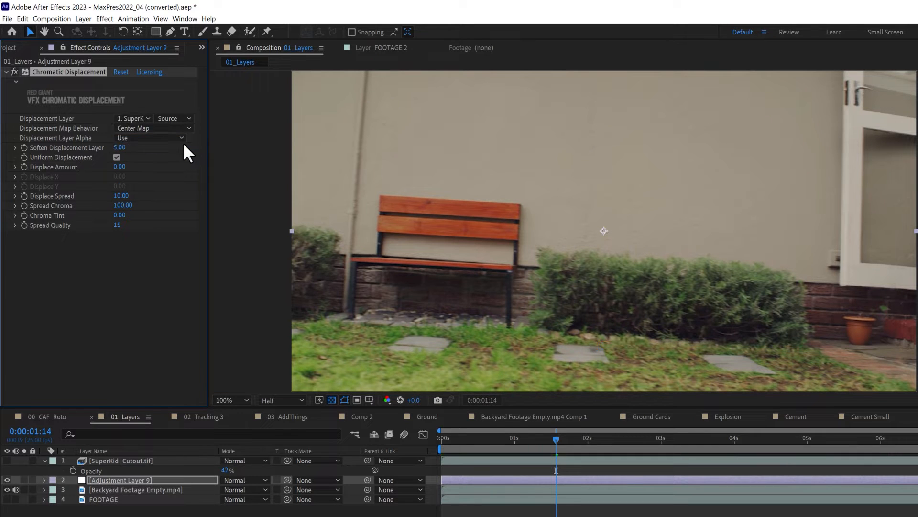
pyautogui.click(604, 438)
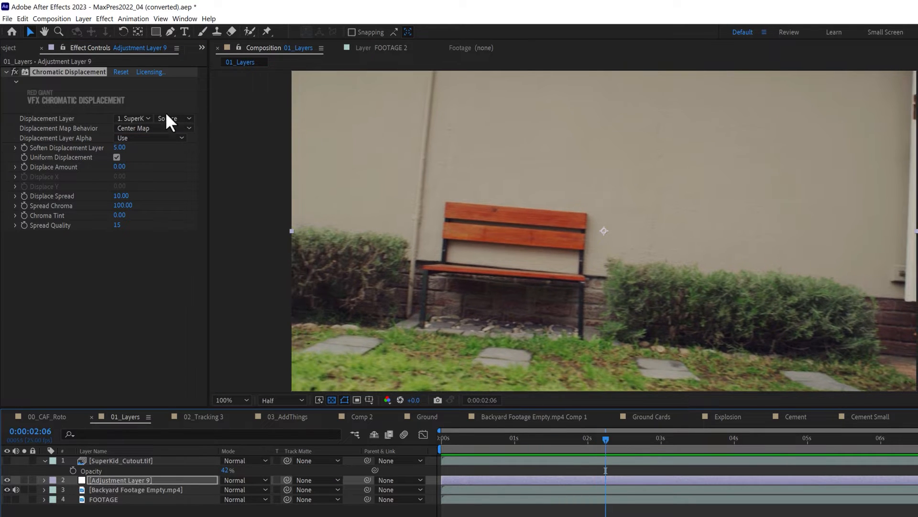
pyautogui.moveTo(122, 167); pyautogui.dragTo(132, 168)
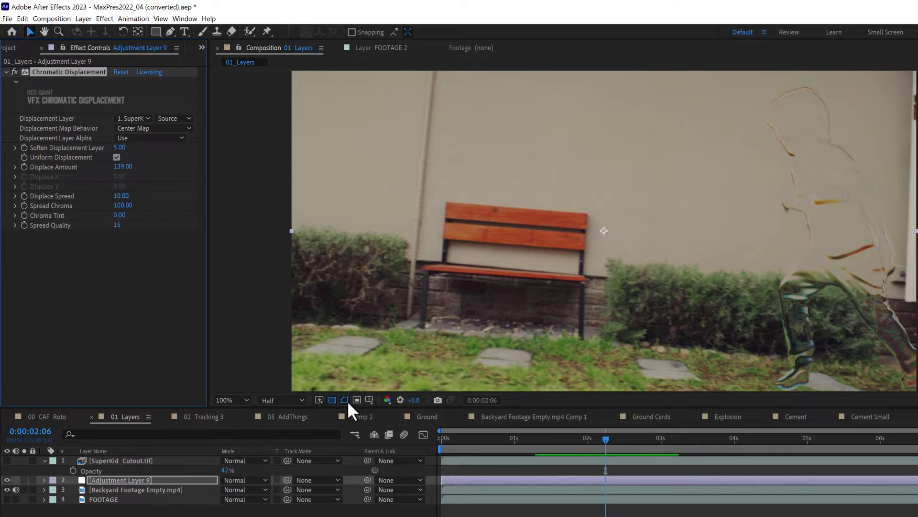
# Set the composition preview resolution to Full and inspect the boy's distorted legs at 200% magnification
pyautogui.click(296, 400)
pyautogui.click(300, 423)
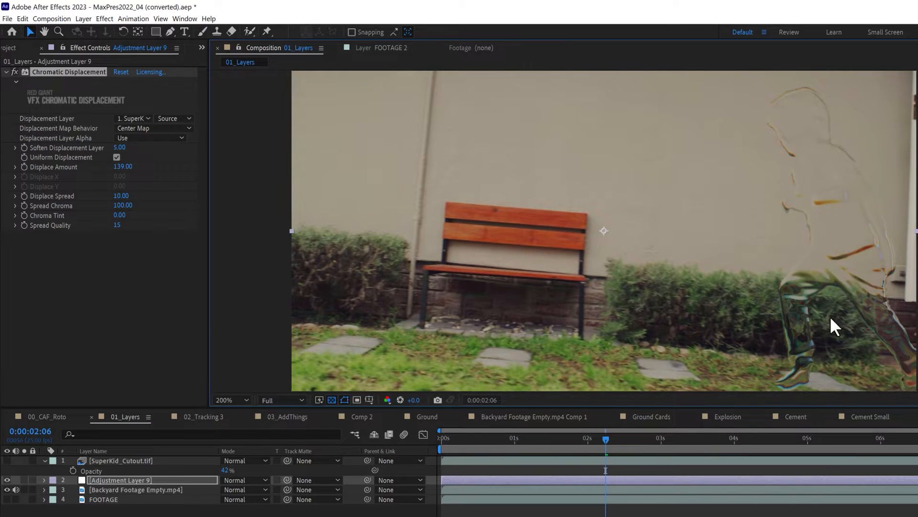
pyautogui.moveTo(864, 328); pyautogui.dragTo(464, 159)
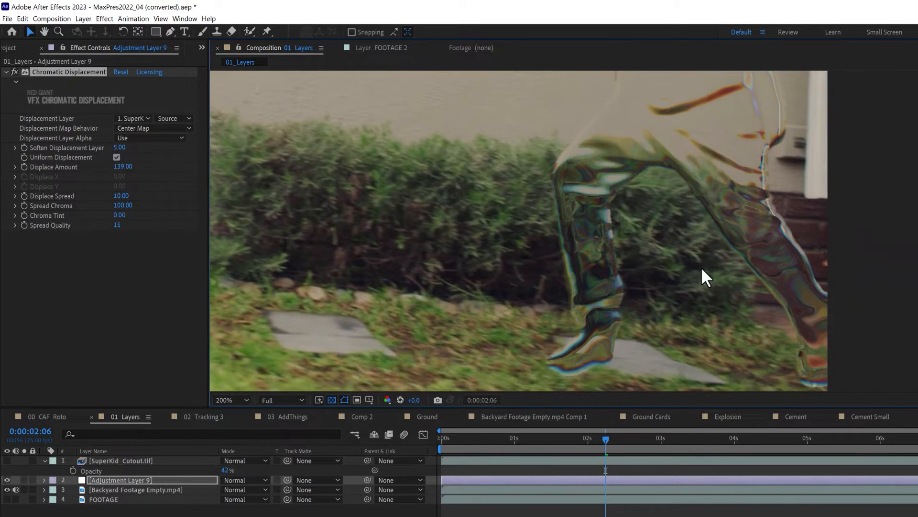
pyautogui.scroll(-2, 702, 267)
# Examine the chromatic distortion around the bench and hedge at 0:00:02:24, both close up and across the whole frame
pyautogui.moveTo(616, 435); pyautogui.dragTo(658, 448)
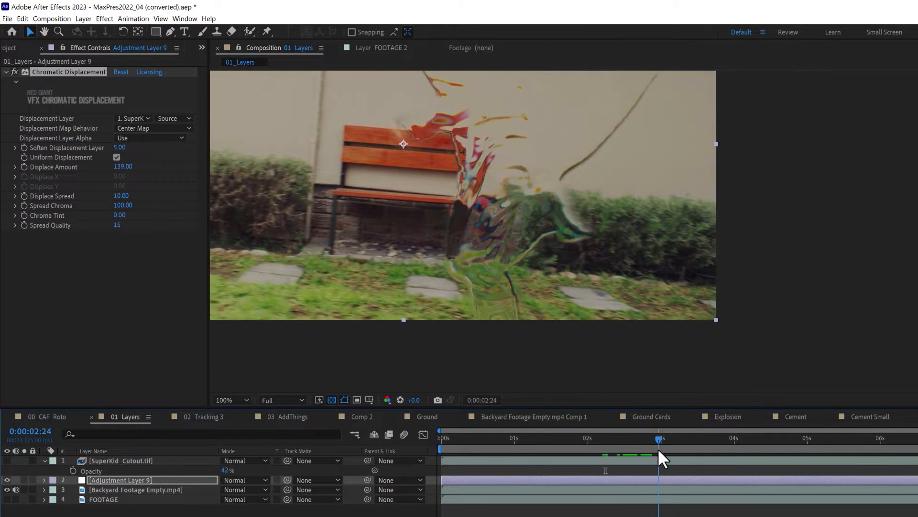
pyautogui.scroll(-2, 550, 190)
pyautogui.scroll(4, 548, 191)
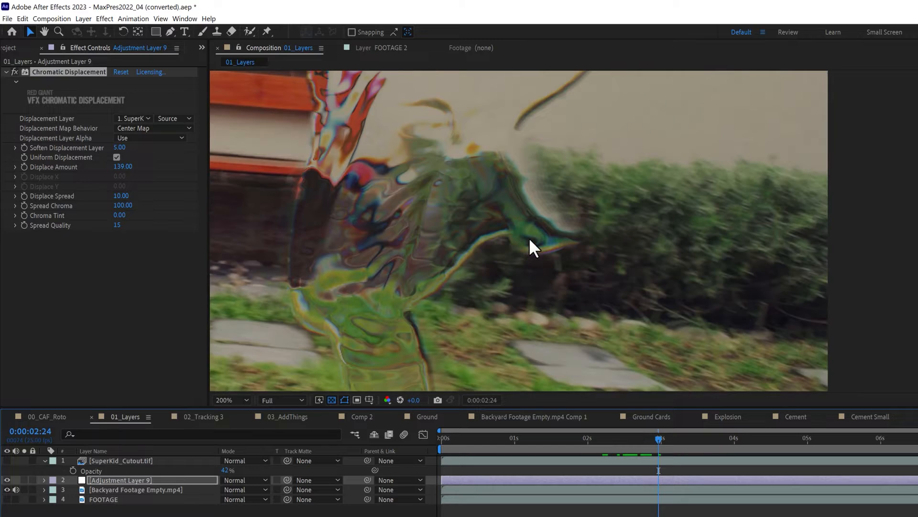
pyautogui.moveTo(423, 238); pyautogui.dragTo(548, 201)
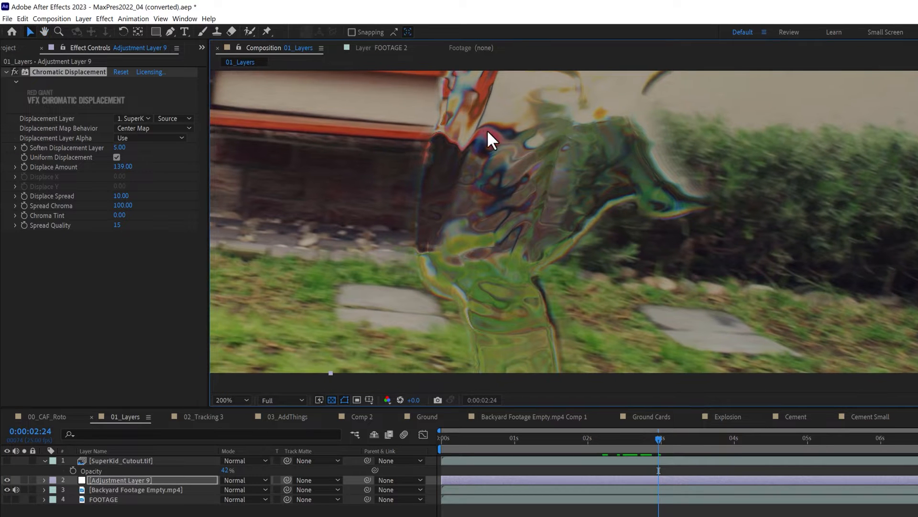
pyautogui.scroll(-4, 537, 161)
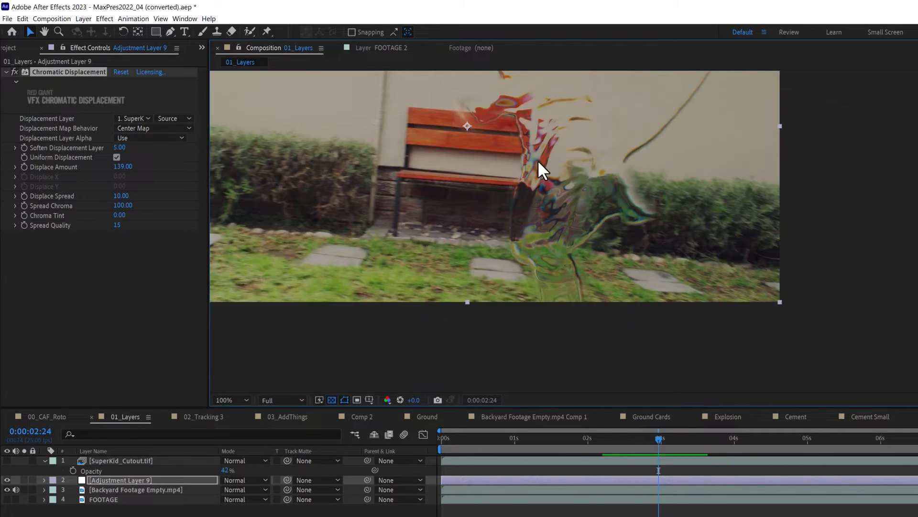
pyautogui.press('h')
pyautogui.moveTo(537, 162); pyautogui.dragTo(615, 225)
pyautogui.scroll(2, 585, 184)
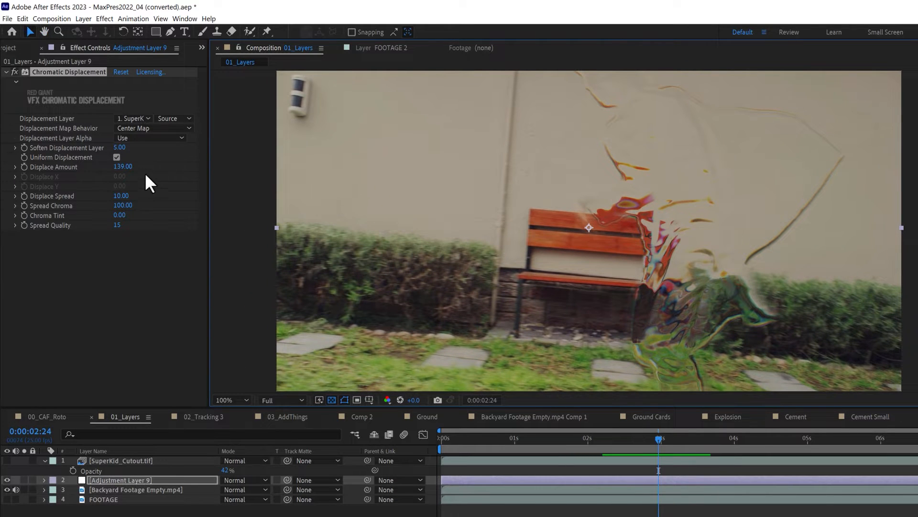
# Compare Soften Displacement Layer values of 100 and 0, and set the softening to 2
pyautogui.moveTo(121, 146); pyautogui.dragTo(182, 139)
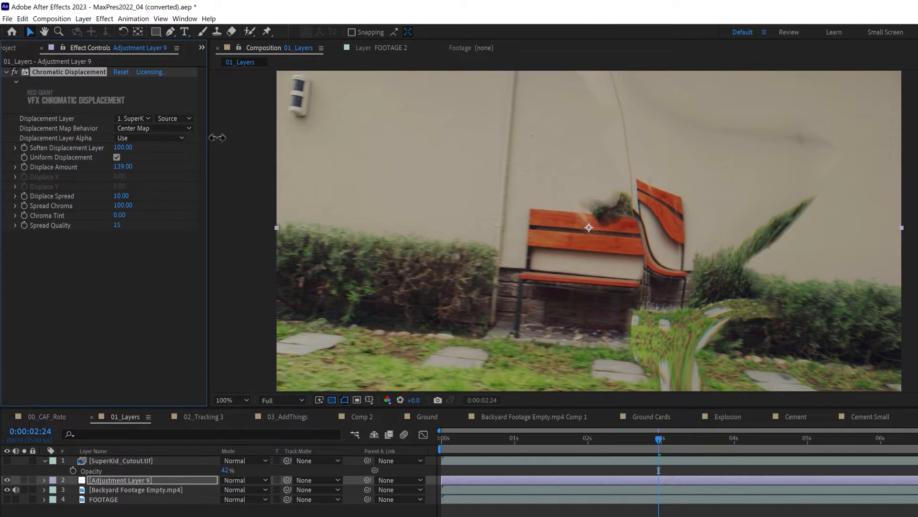
pyautogui.moveTo(302, 138); pyautogui.dragTo(230, 153)
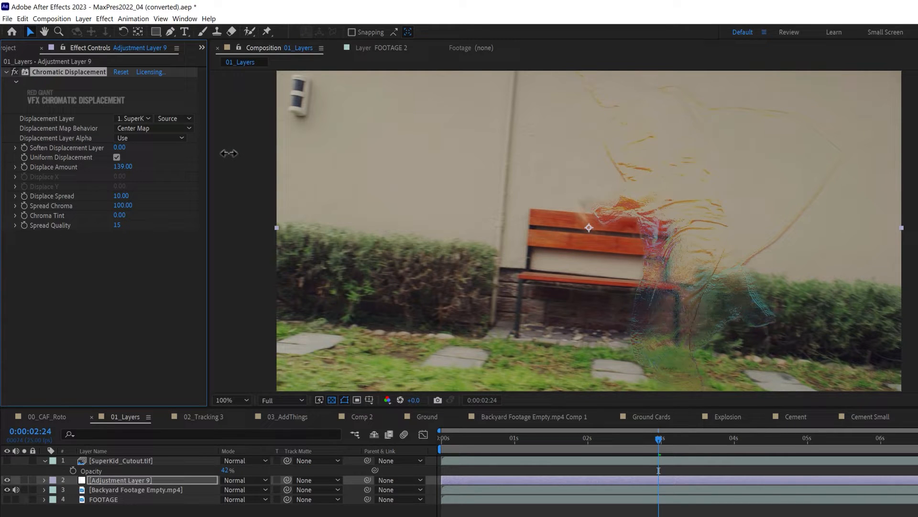
pyautogui.moveTo(229, 153); pyautogui.dragTo(231, 153)
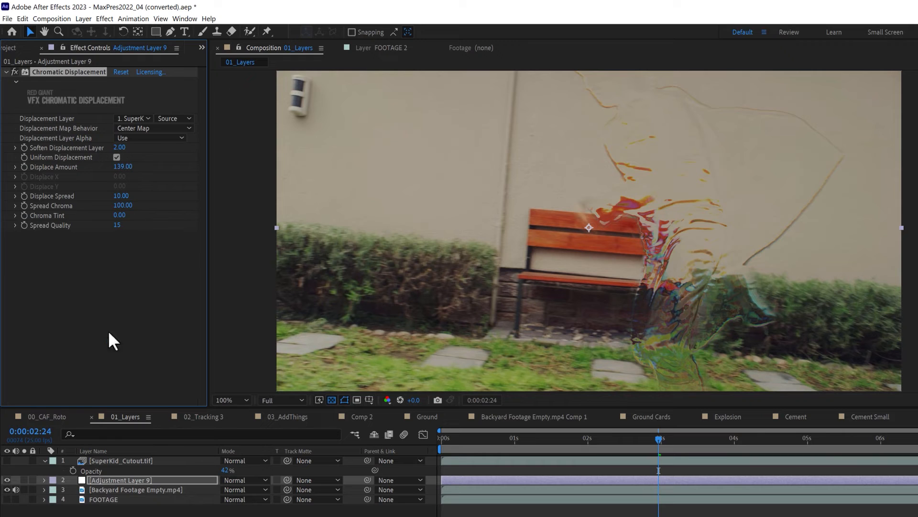
# Show the SuperKid_Cutout.tif layer, compare it at 100% opacity with the distortion alone, and set its opacity to 41%
pyautogui.click(7, 460)
pyautogui.click(198, 463)
pyautogui.moveTo(225, 471); pyautogui.dragTo(702, 250)
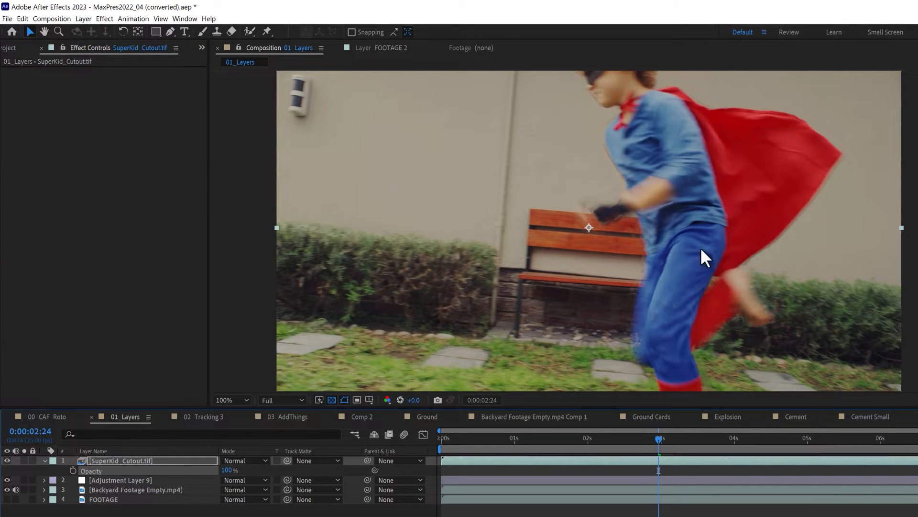
pyautogui.click(7, 460)
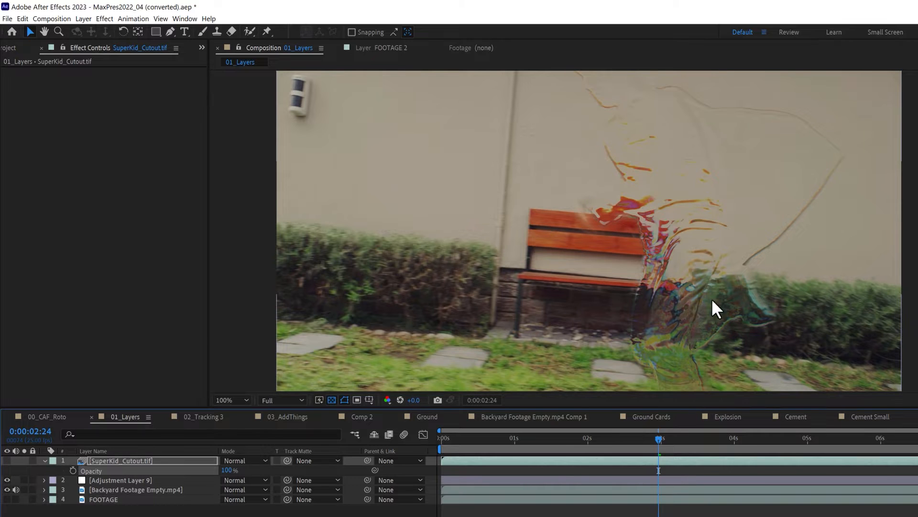
pyautogui.click(6, 460)
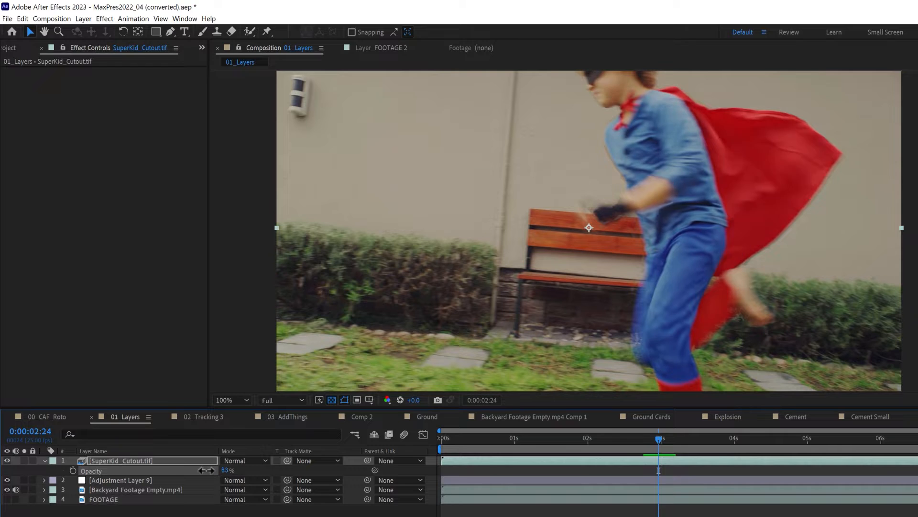
pyautogui.moveTo(206, 470); pyautogui.dragTo(197, 476)
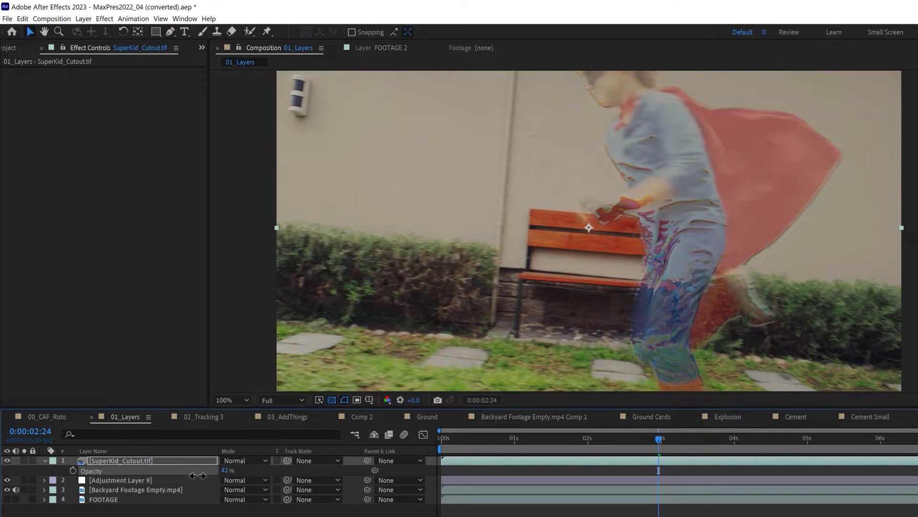
pyautogui.scroll(-1, 689, 176)
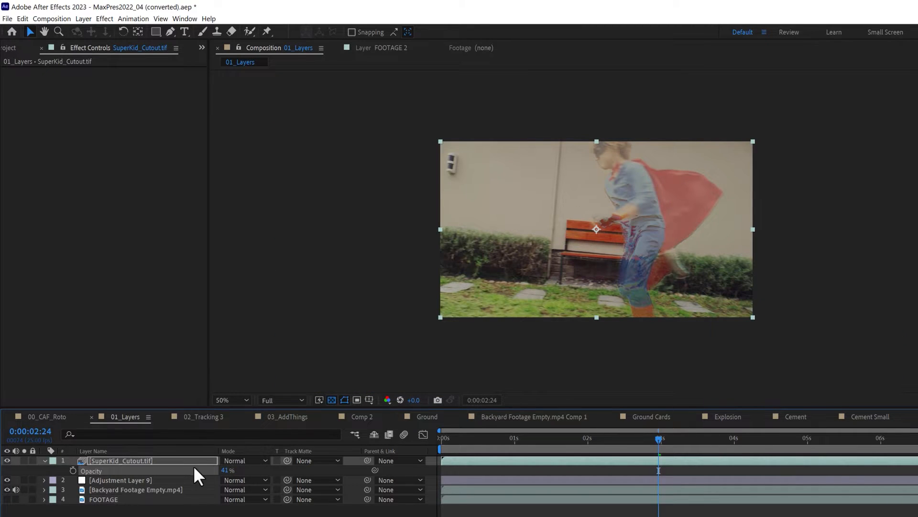
# Set the adjustment layer's Soften Displacement Layer to 4 and Displace Amount to -80, and preview the see-through boy
pyautogui.click(154, 479)
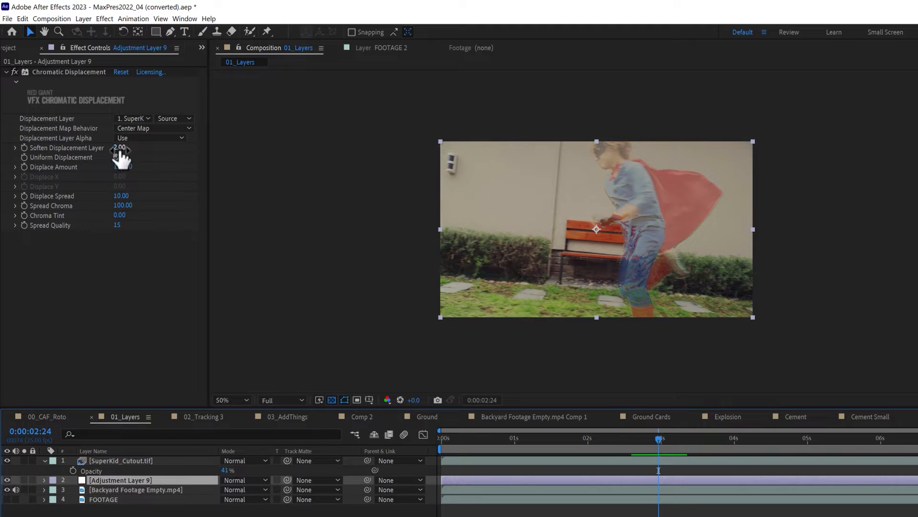
pyautogui.moveTo(120, 149)
pyautogui.mouseDown()
pyautogui.moveTo(129, 148)
pyautogui.moveTo(119, 153)
pyautogui.mouseUp()
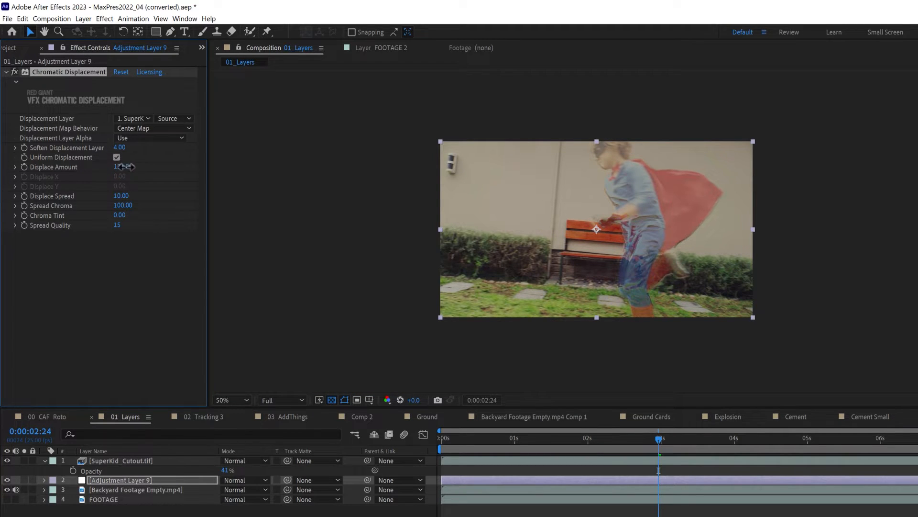
pyautogui.moveTo(212, 169); pyautogui.dragTo(191, 185)
pyautogui.scroll(2, 672, 325)
pyautogui.press('space')
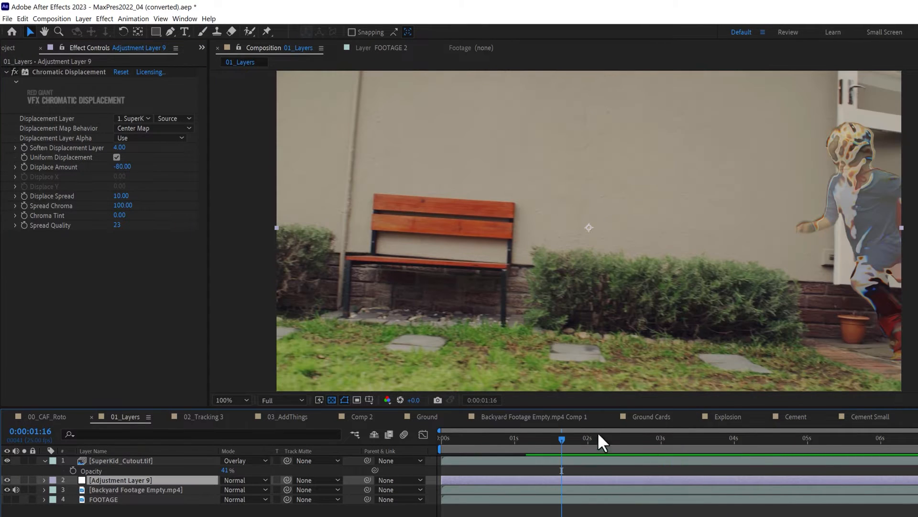
pyautogui.moveTo(617, 441)
pyautogui.mouseDown()
pyautogui.moveTo(647, 447)
pyautogui.moveTo(600, 443)
pyautogui.mouseUp()
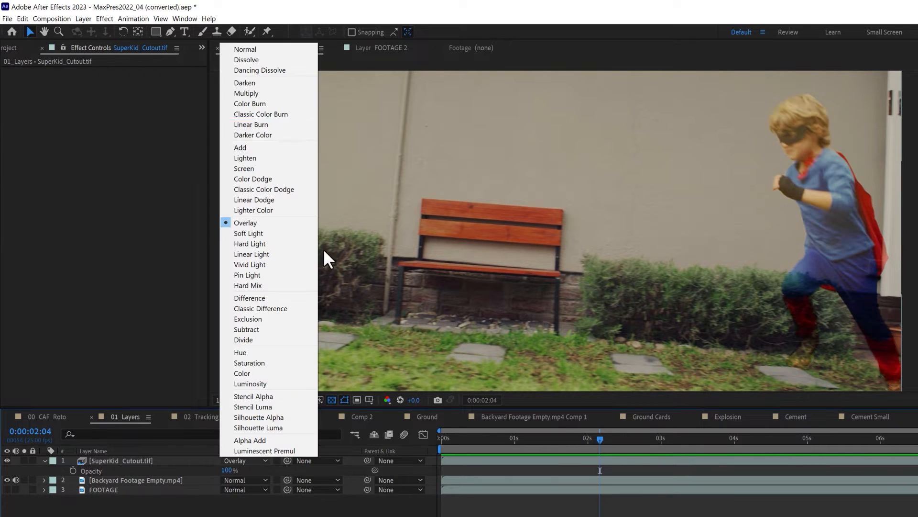
# Set the blending mode of the SuperKid_Cutout.tif layer to Normal and preview the boy over the empty backyard
pyautogui.click(280, 49)
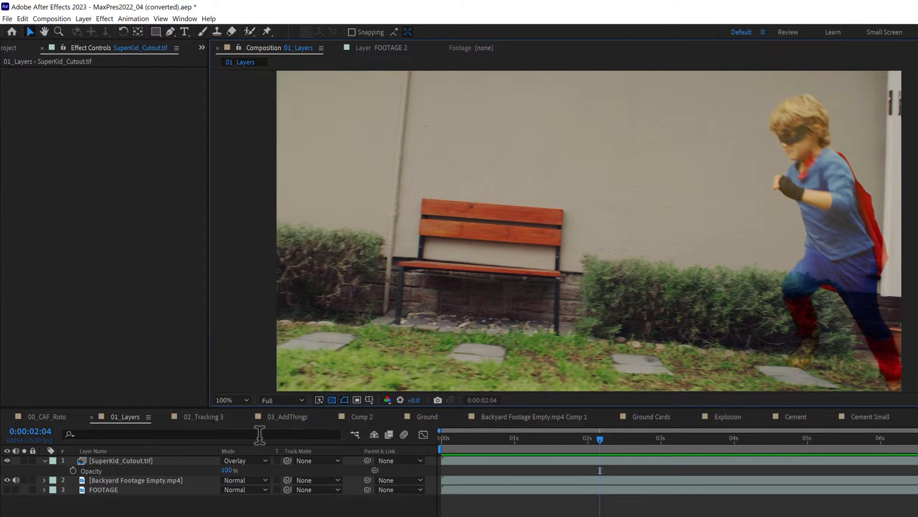
pyautogui.click(256, 461)
pyautogui.click(296, 50)
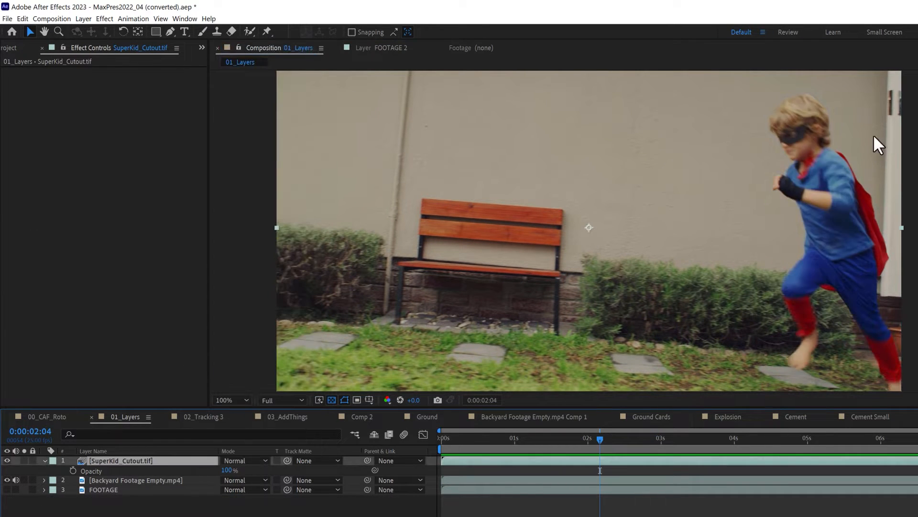
pyautogui.moveTo(557, 446); pyautogui.dragTo(588, 510)
pyautogui.press('space')
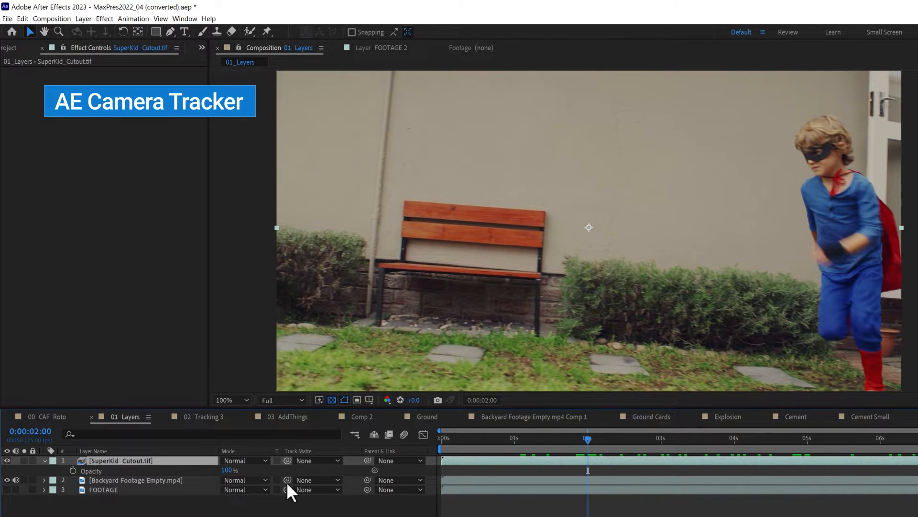
# Solo the Backyard Footage Empty.mp4 layer and review the empty backyard around 0:00:02:06
pyautogui.click(24, 480)
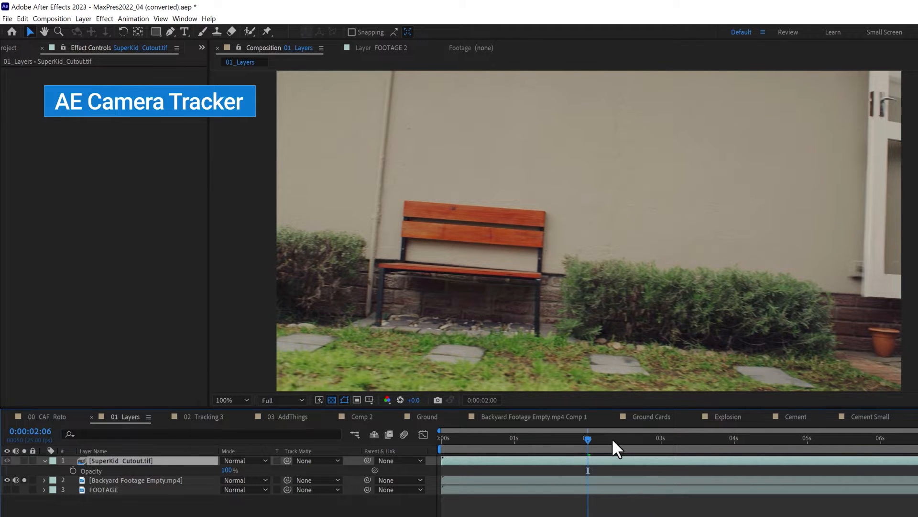
pyautogui.moveTo(612, 438); pyautogui.dragTo(623, 471)
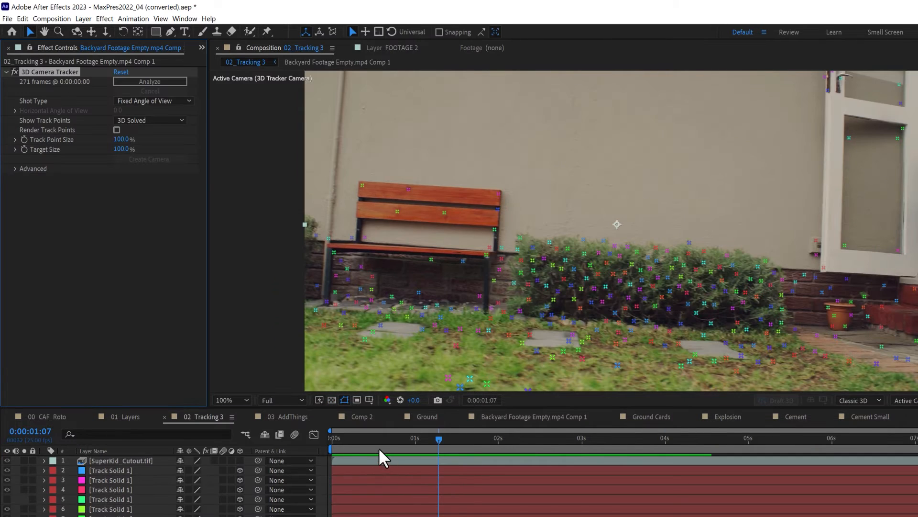
# Preview the 3D Camera Tracker's track points across the footage and pick points on the grass around 0:00:04:10
pyautogui.click(362, 444)
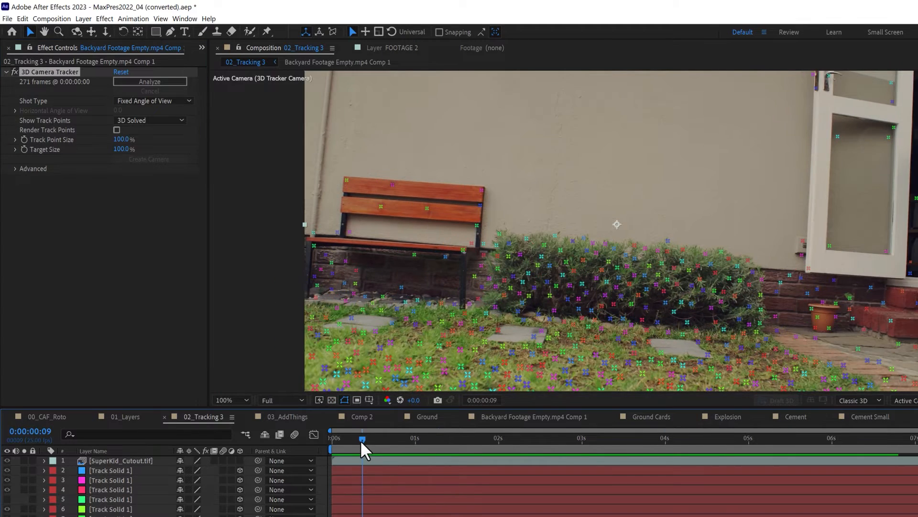
pyautogui.click(64, 71)
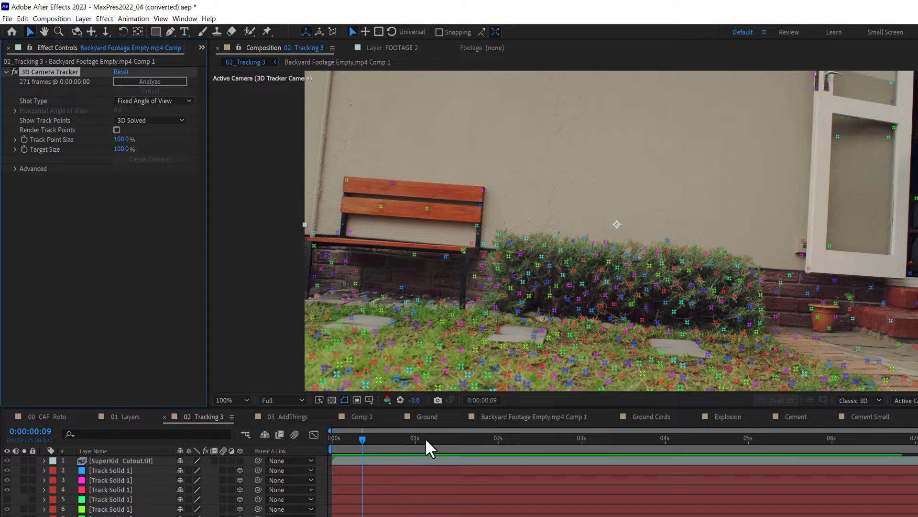
pyautogui.press('space')
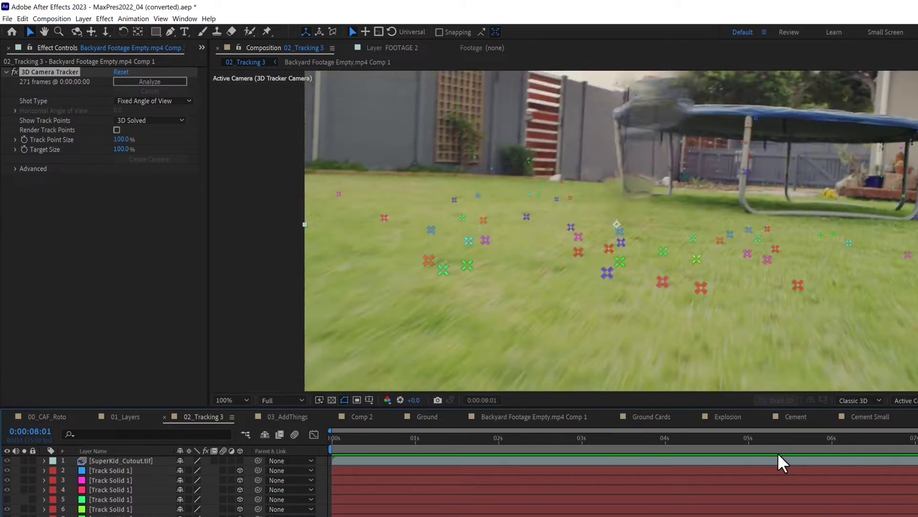
pyautogui.moveTo(779, 453); pyautogui.dragTo(700, 462)
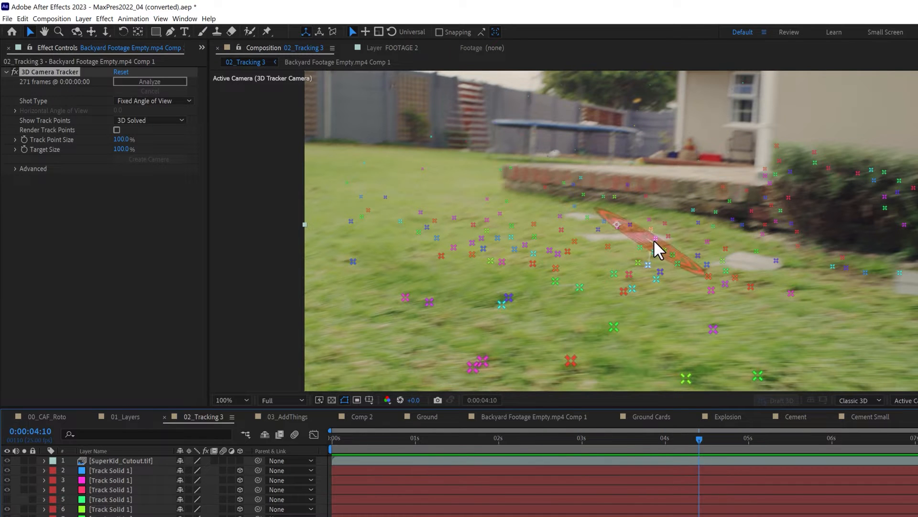
pyautogui.click(654, 239)
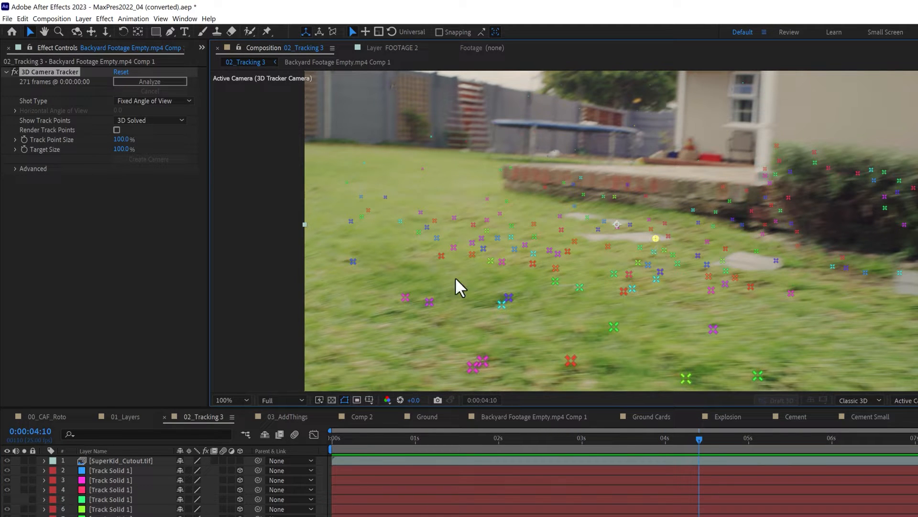
pyautogui.keyDown('shift'); pyautogui.click(713, 332); pyautogui.keyUp('shift')
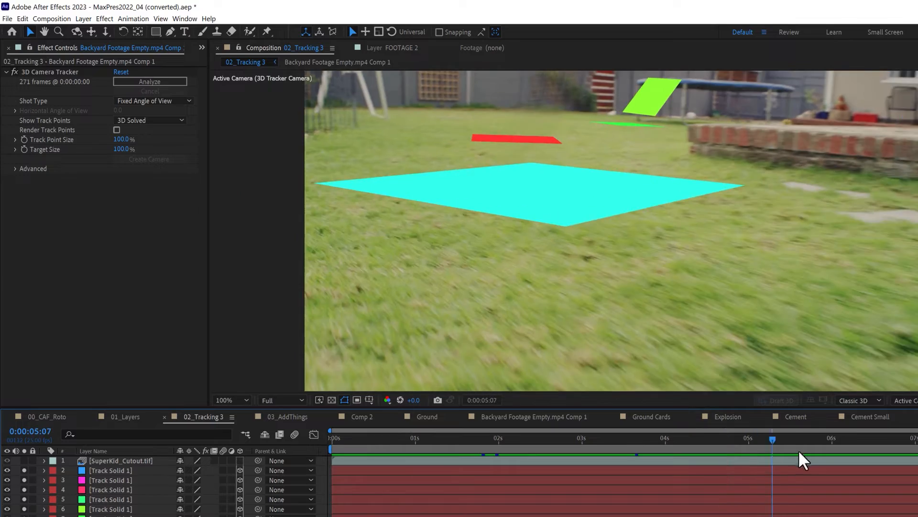
# Play the composition from 0:00:03:20 and review how the coloured track solids stick to the lawn
pyautogui.click(652, 444)
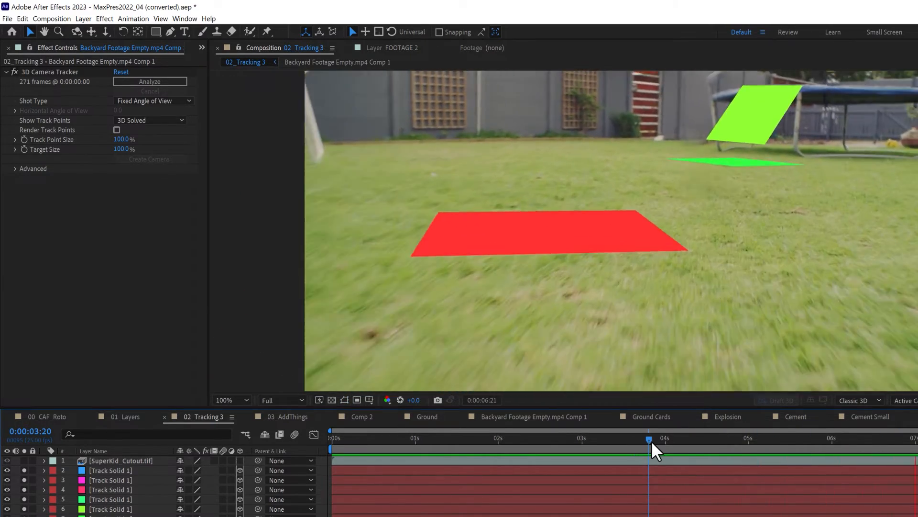
pyautogui.press('space')
pyautogui.moveTo(642, 440); pyautogui.dragTo(831, 439)
# Reveal the Position property of the track solids in layers 2 to 6 and inspect the solids in the footage up to 0:00:01:16
pyautogui.click(701, 175)
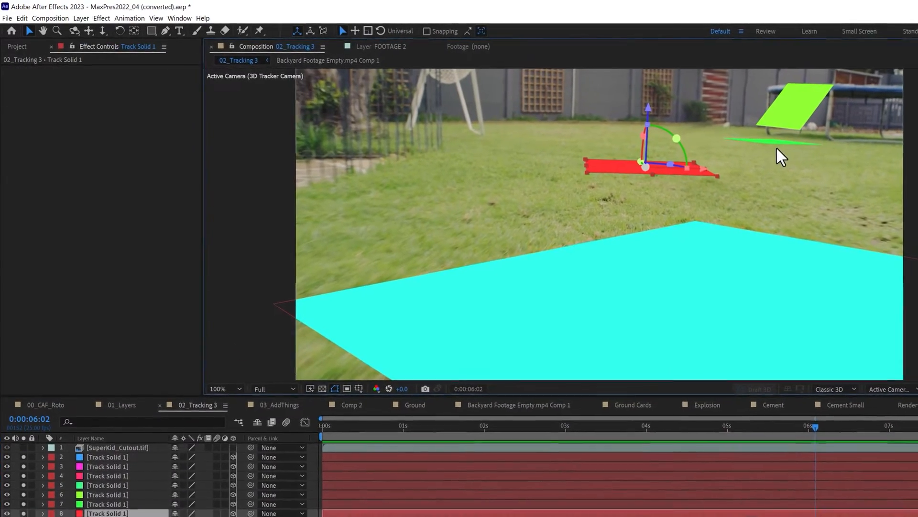
pyautogui.click(797, 101)
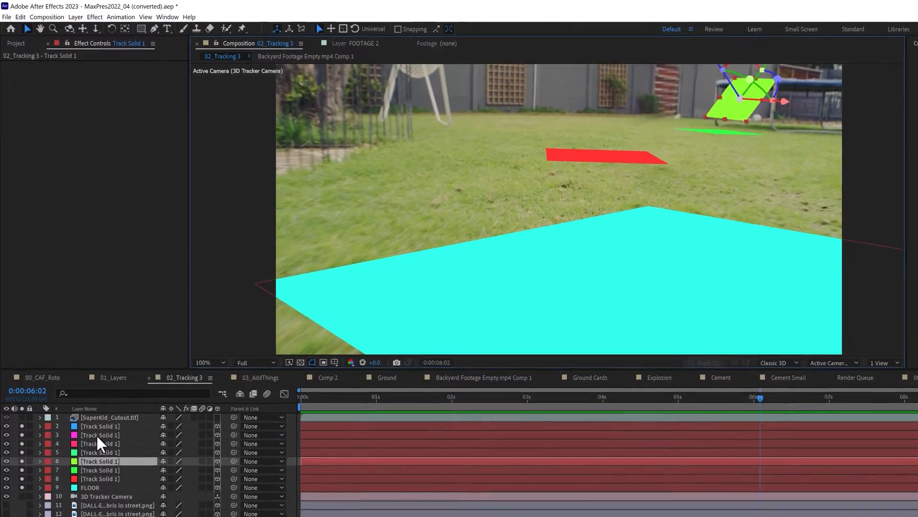
pyautogui.keyDown('shift'); pyautogui.click(102, 426); pyautogui.keyUp('shift')
pyautogui.press('p')
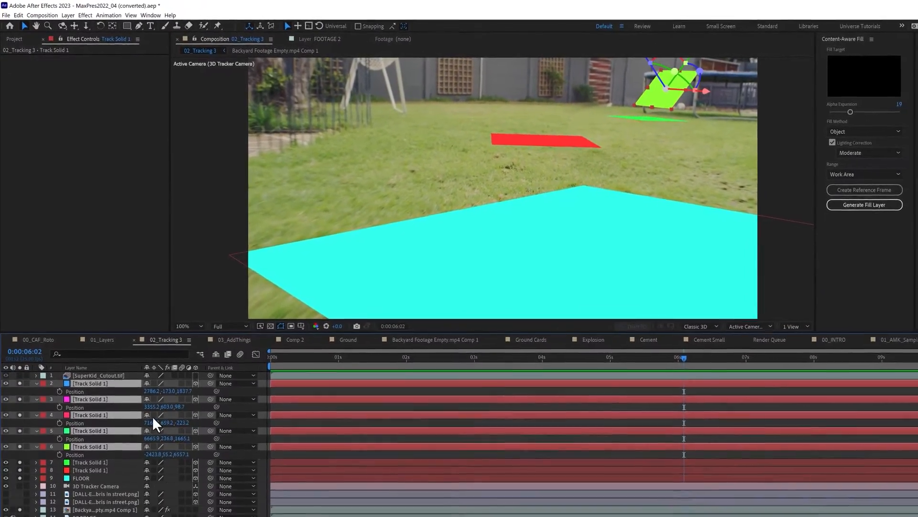
pyautogui.moveTo(683, 358); pyautogui.dragTo(834, 356)
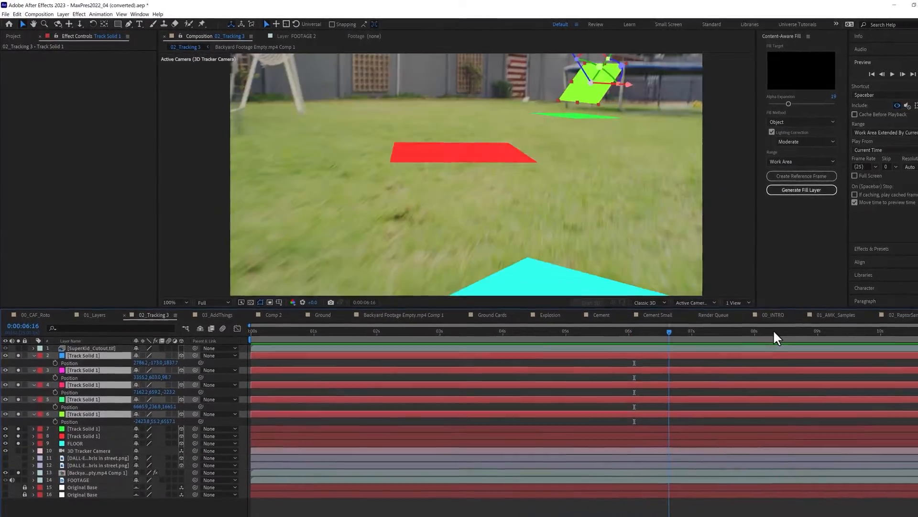
pyautogui.moveTo(774, 331); pyautogui.dragTo(343, 327)
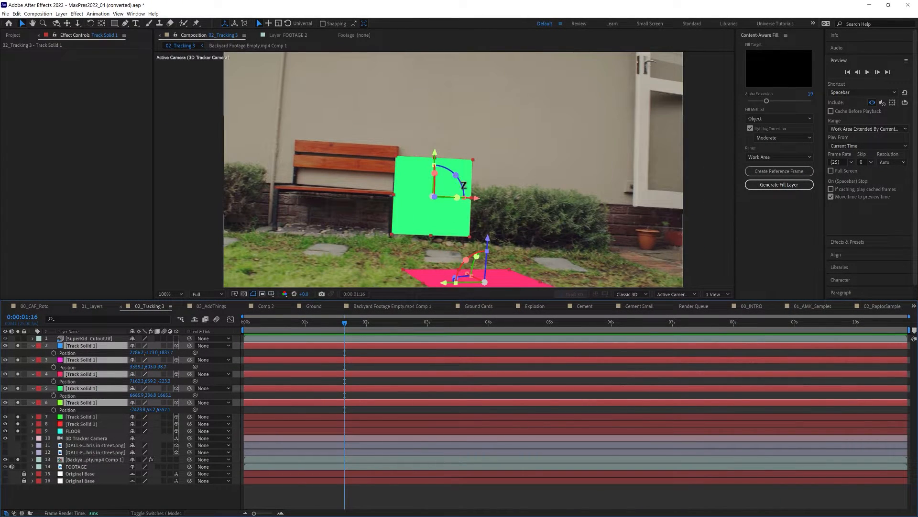
pyautogui.click(421, 201)
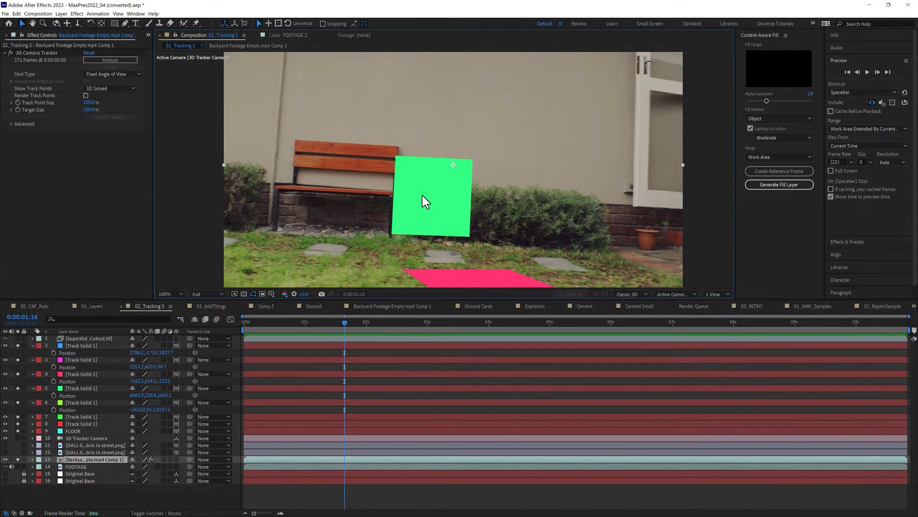
# Open the Normalize Track script and dock it as a short panel above Content-Aware Fill
pyautogui.click(135, 14)
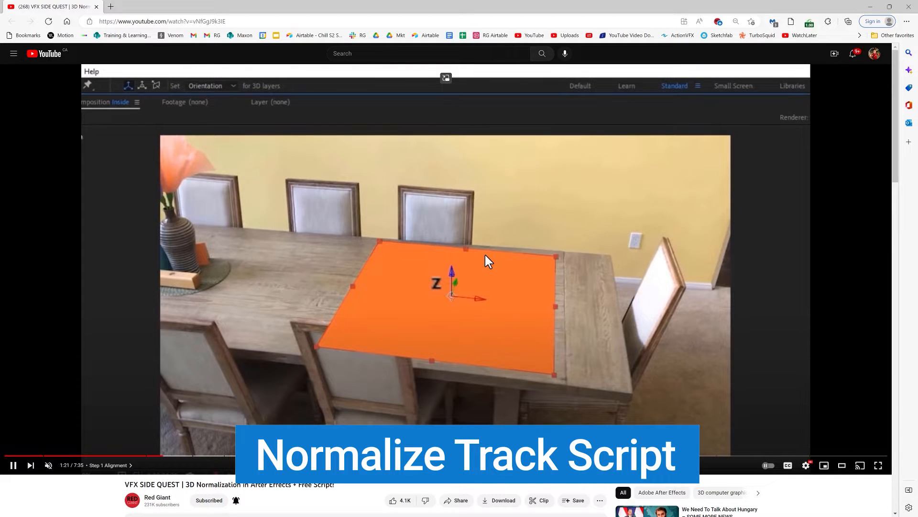
pyautogui.scroll(-5, 328, 263)
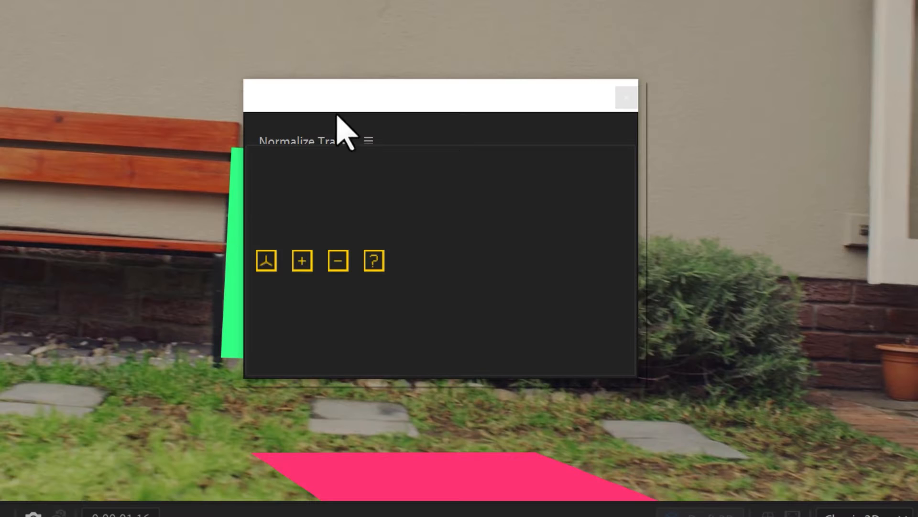
pyautogui.click(341, 109)
pyautogui.moveTo(348, 80); pyautogui.dragTo(359, 221)
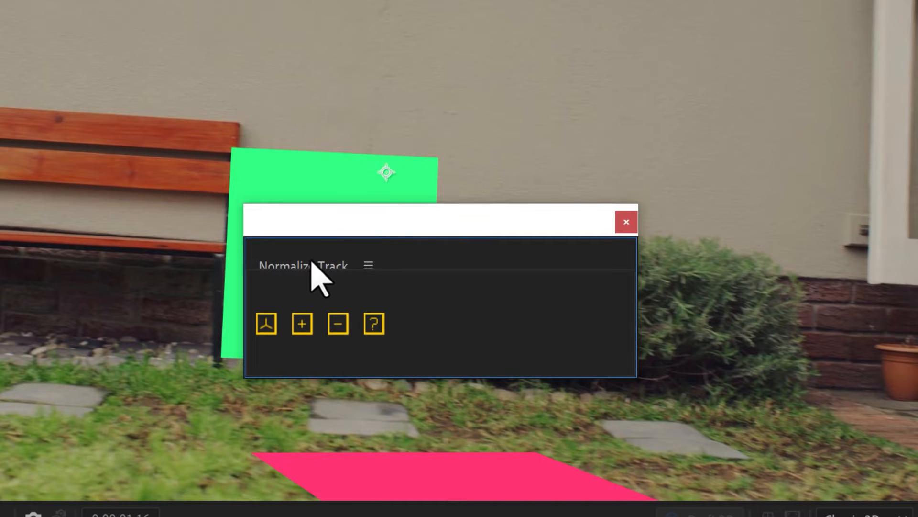
pyautogui.moveTo(312, 262); pyautogui.dragTo(701, 375)
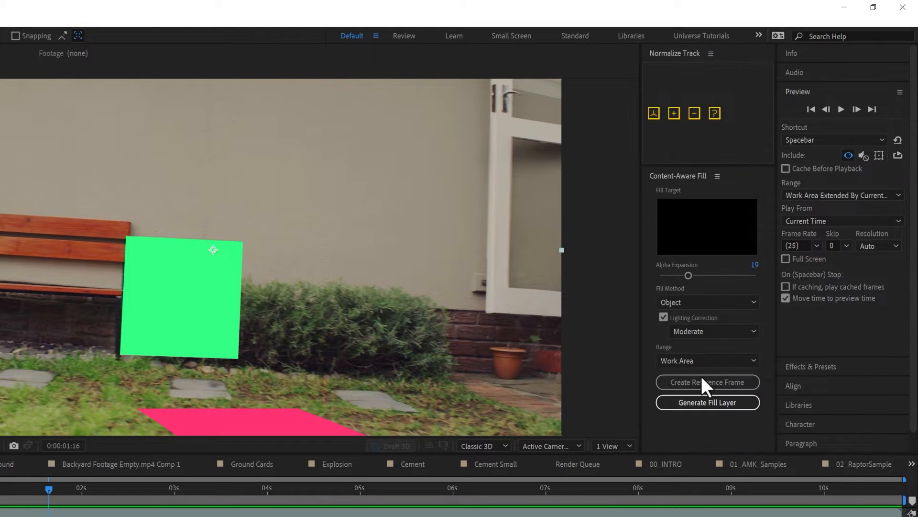
pyautogui.click(690, 54)
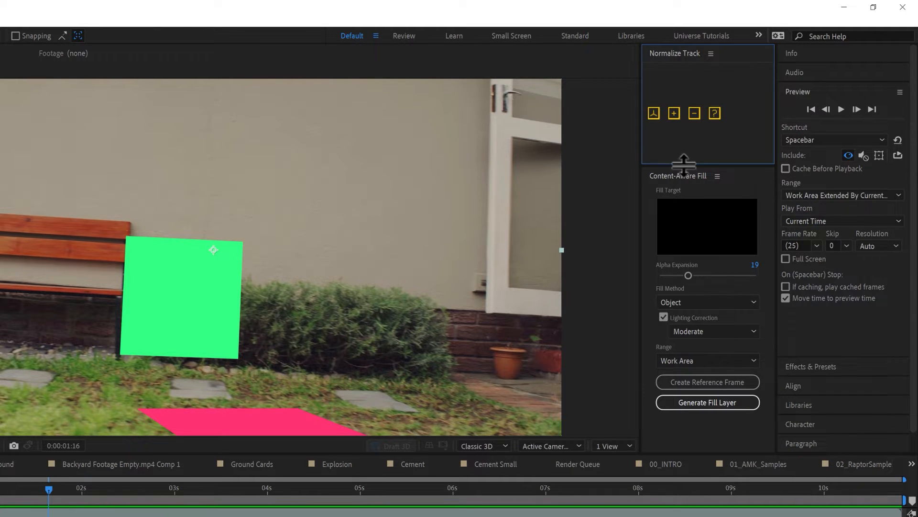
pyautogui.moveTo(684, 164); pyautogui.dragTo(697, 91)
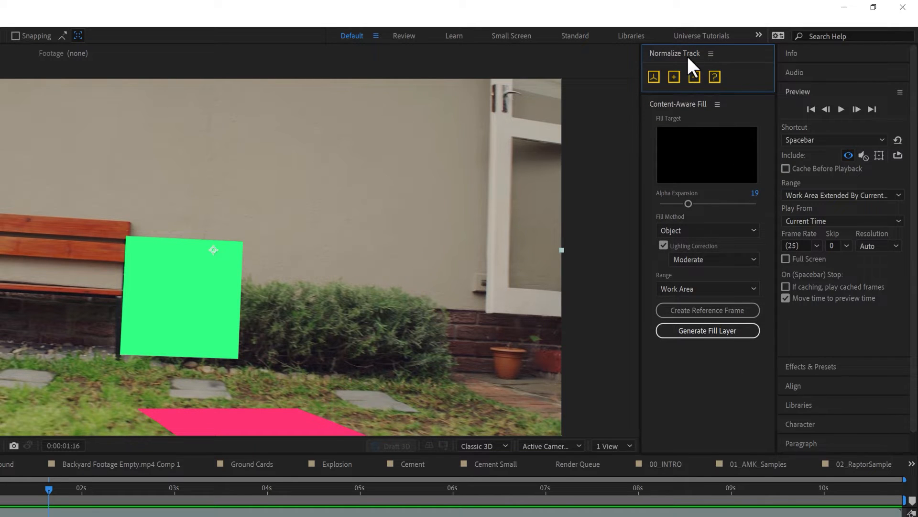
# At 0:00:05:01, select the cyan FLOOR solid together with the other track solids and normalize the 3D track to the floor
pyautogui.moveTo(44, 503); pyautogui.dragTo(321, 502)
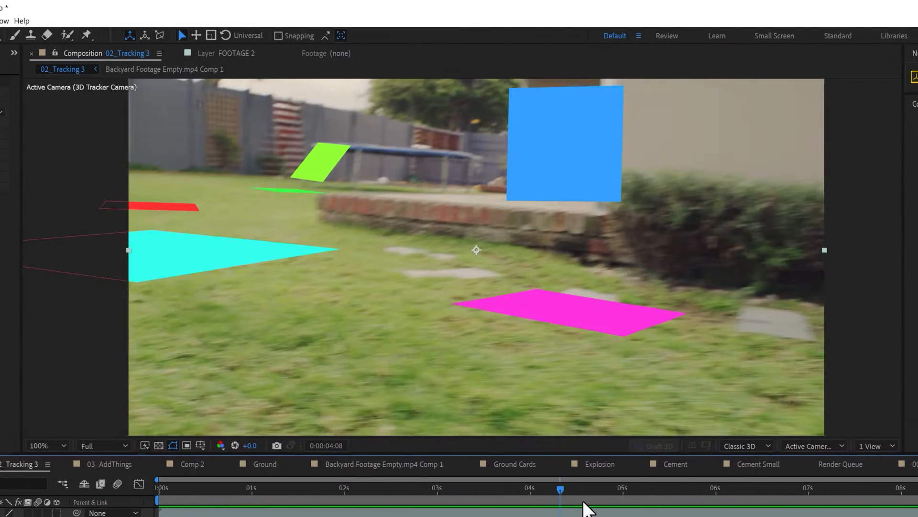
pyautogui.moveTo(587, 509); pyautogui.dragTo(628, 505)
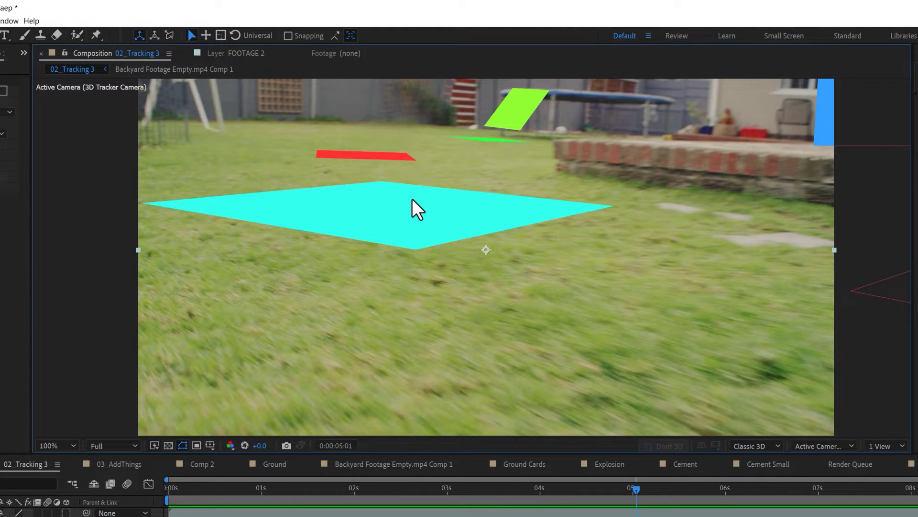
pyautogui.click(416, 221)
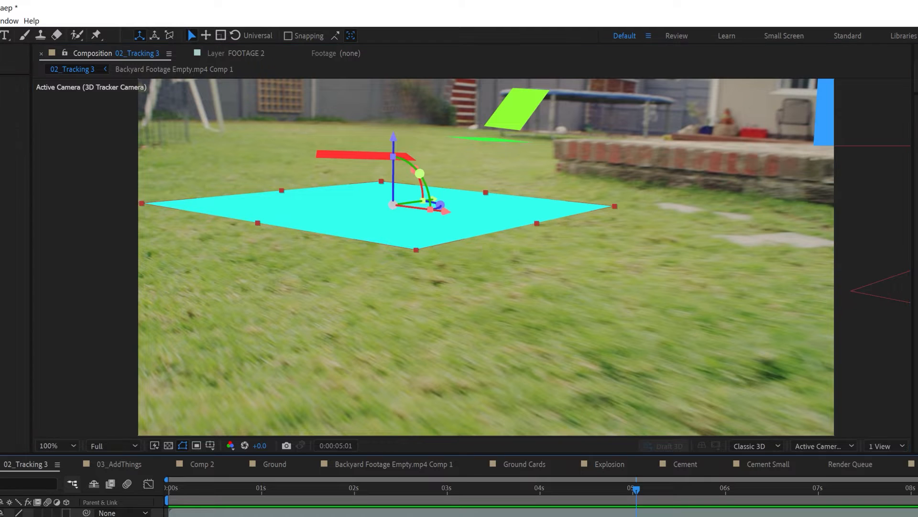
pyautogui.click(448, 227)
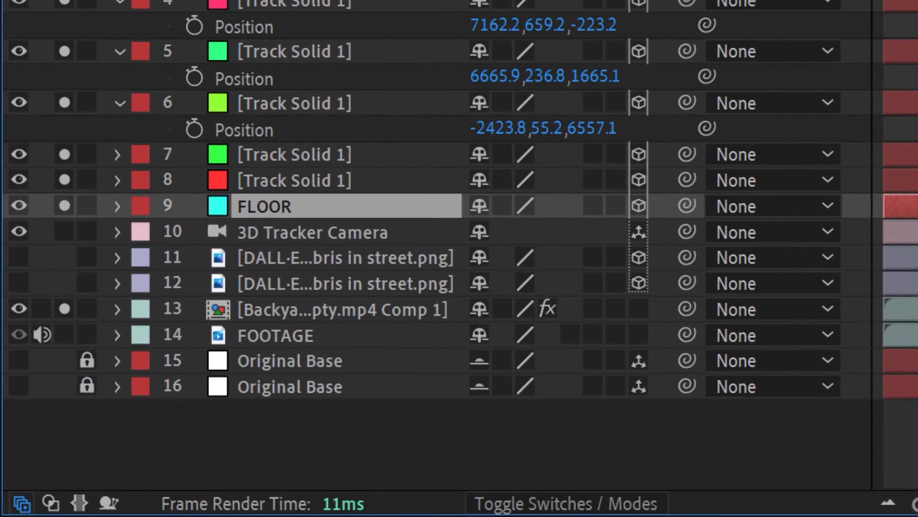
pyautogui.keyDown('shift'); pyautogui.click(297, 46); pyautogui.keyUp('shift')
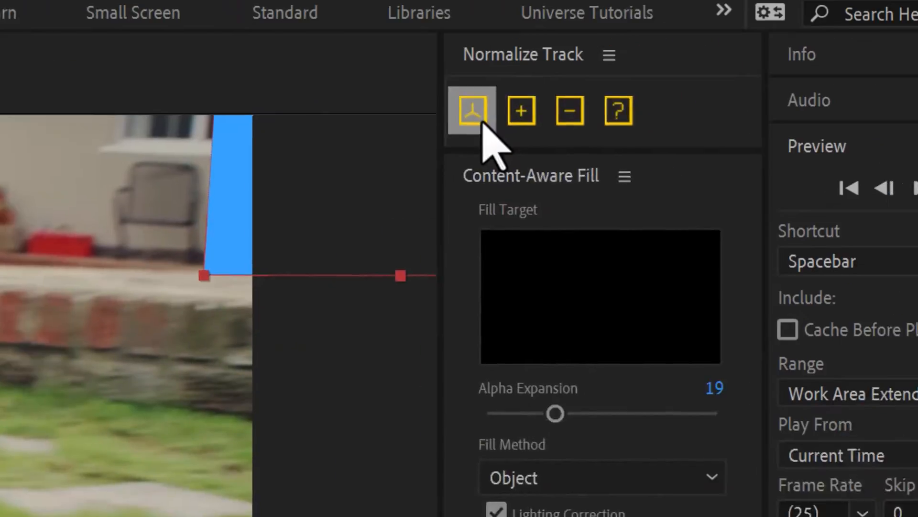
pyautogui.click(481, 122)
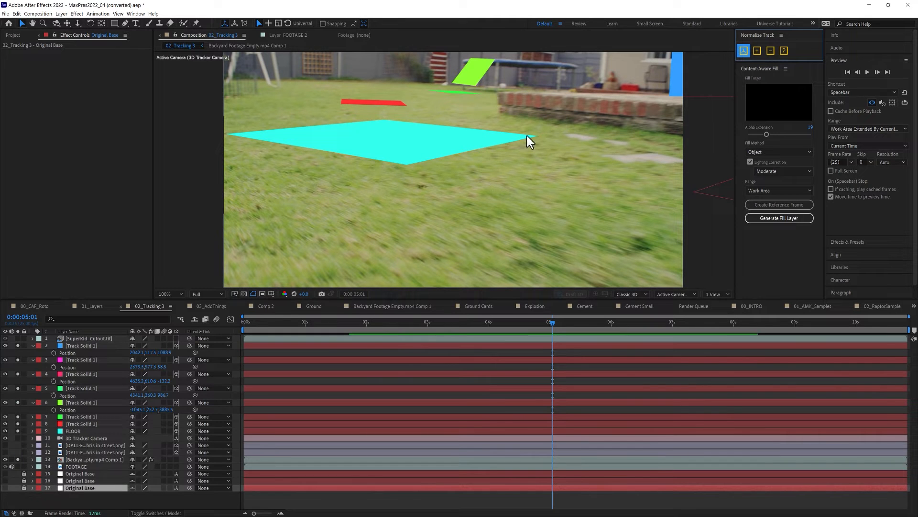
# Inspect the FLOOR layer's position and rotation values, and preview the normalized scene up to 0:00:05:16
pyautogui.click(439, 153)
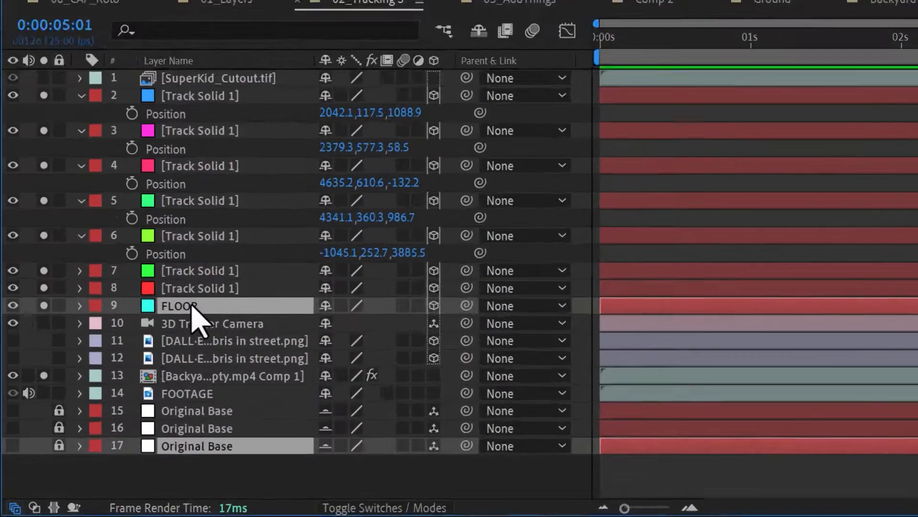
pyautogui.press('p')
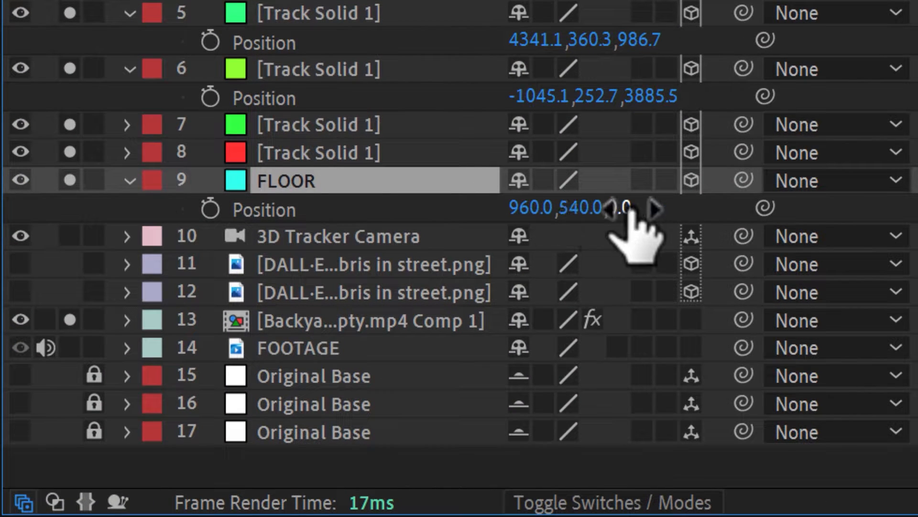
pyautogui.press('r')
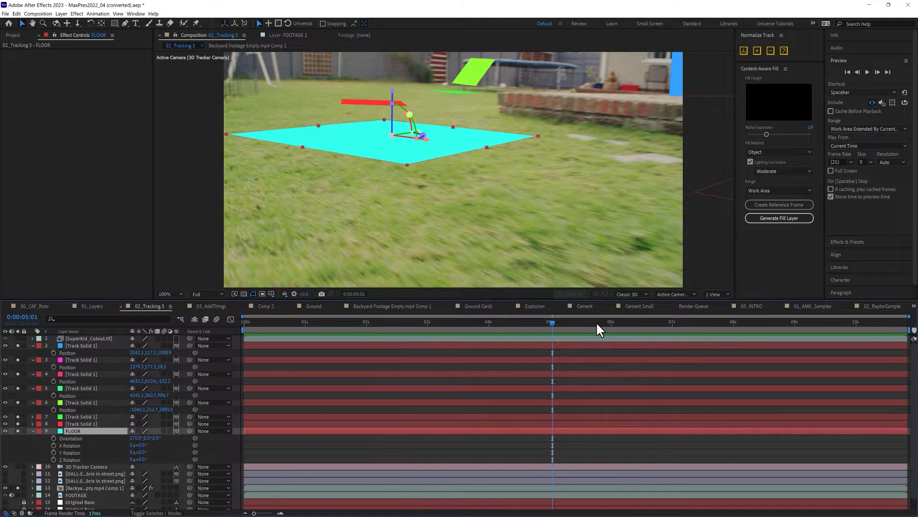
pyautogui.press('space')
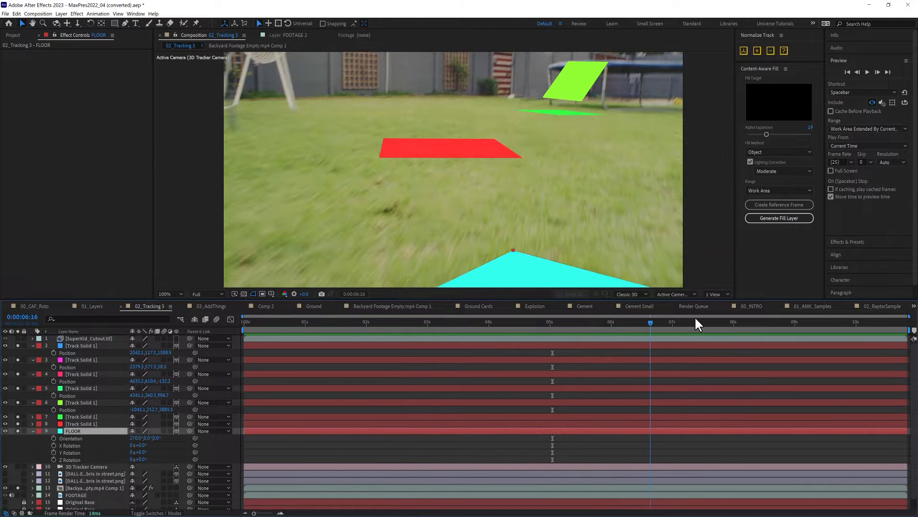
pyautogui.moveTo(697, 322); pyautogui.dragTo(591, 324)
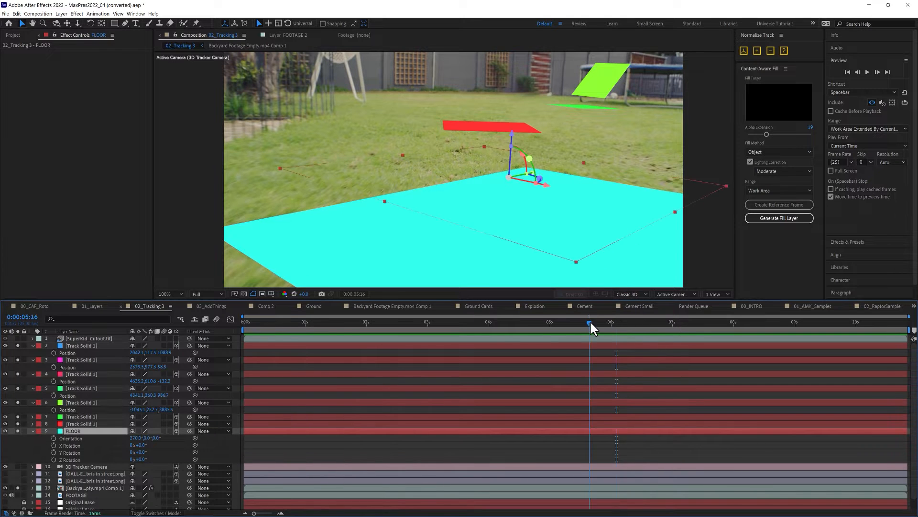
# Add a text layer reading TEXT above FLOOR, make it a 3D layer, and preview it in the tracked scene
pyautogui.click(136, 24)
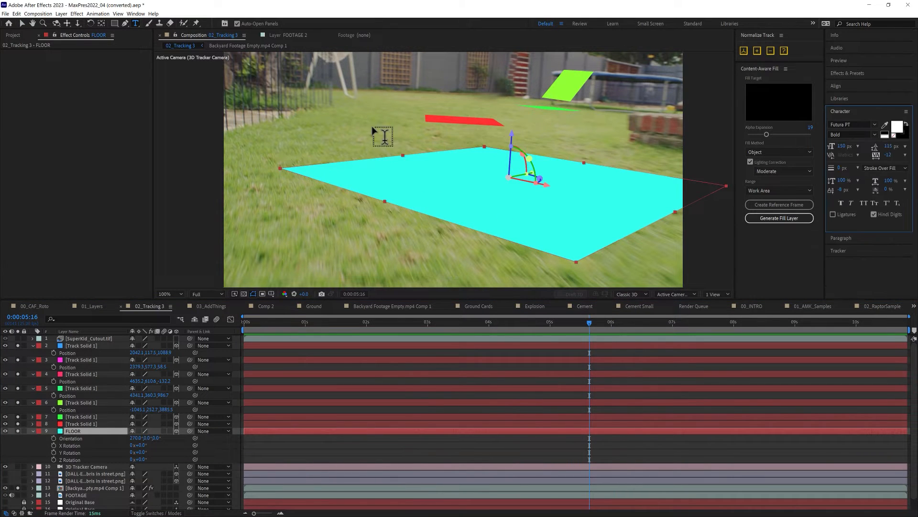
pyautogui.click(382, 135)
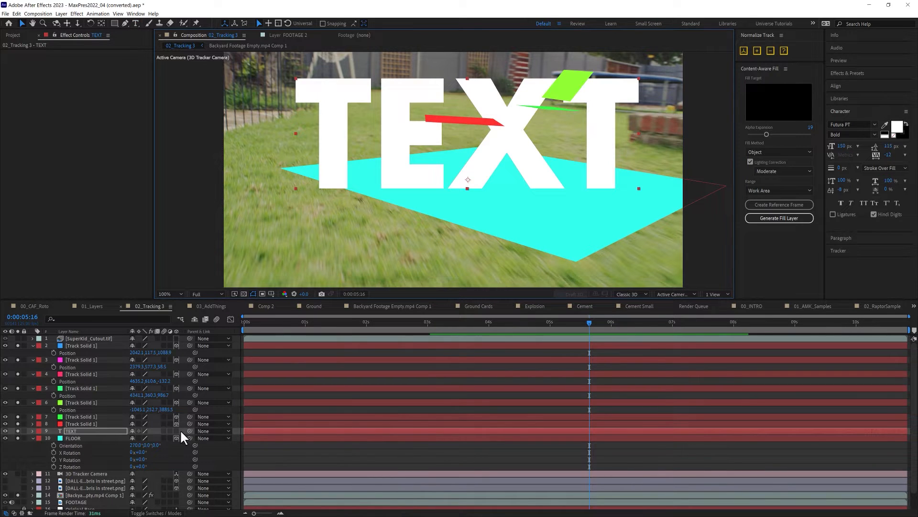
pyautogui.click(177, 430)
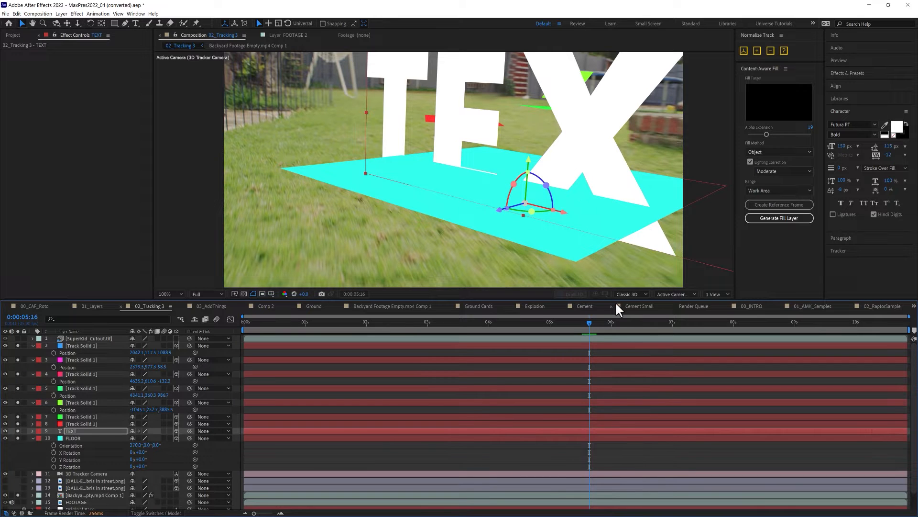
pyautogui.moveTo(570, 321); pyautogui.dragTo(466, 322)
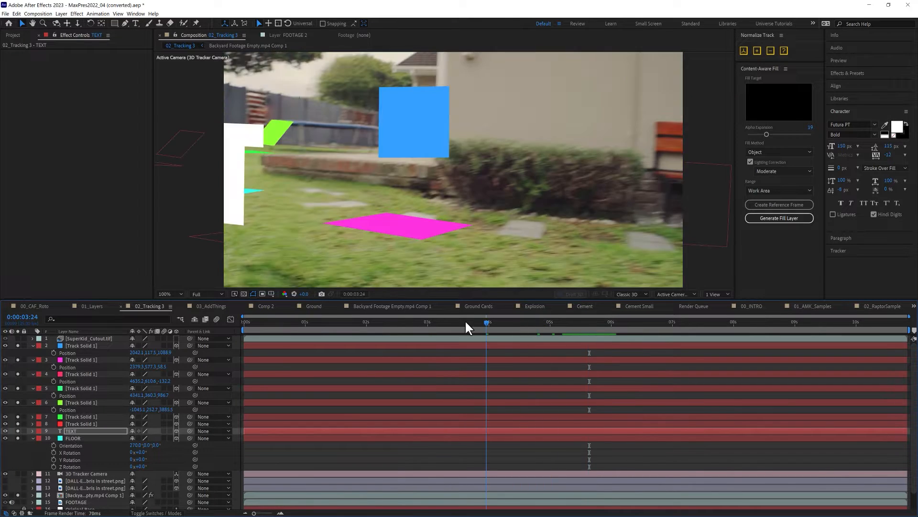
pyautogui.moveTo(542, 322); pyautogui.dragTo(570, 322)
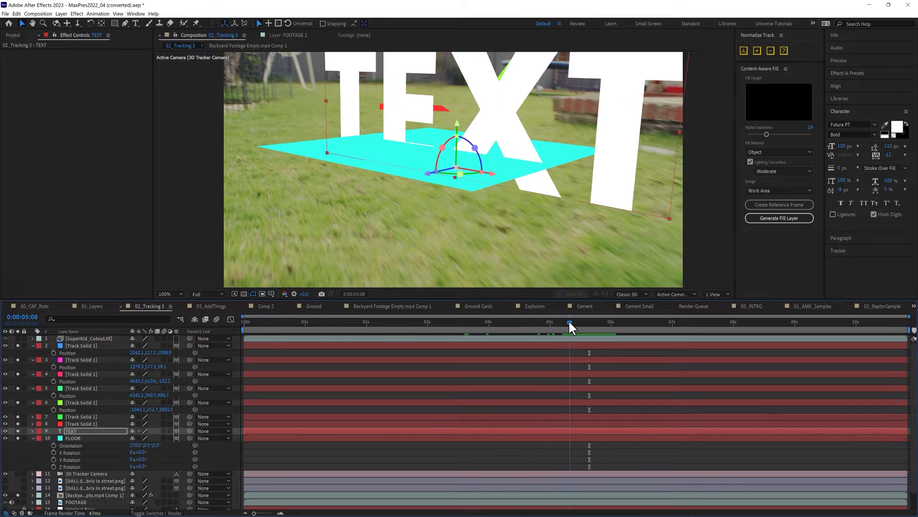
pyautogui.click(32, 36)
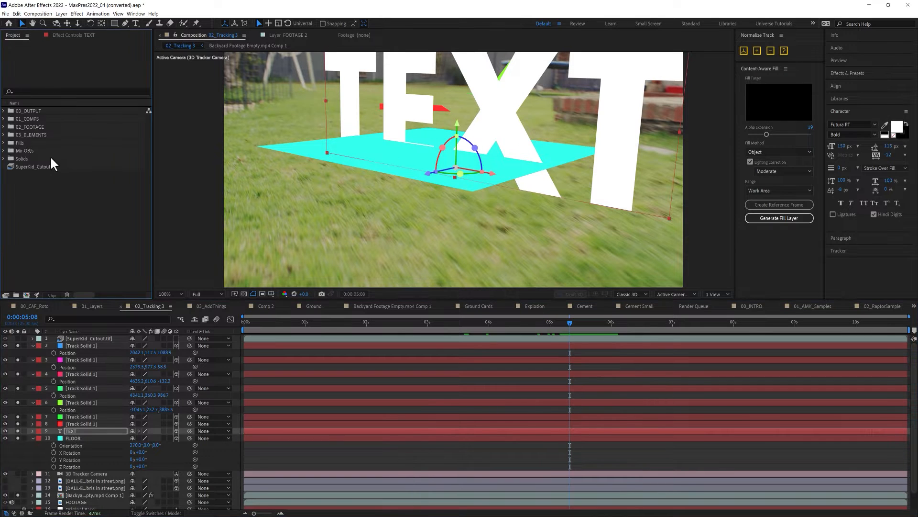
pyautogui.moveTo(36, 168); pyautogui.dragTo(177, 337)
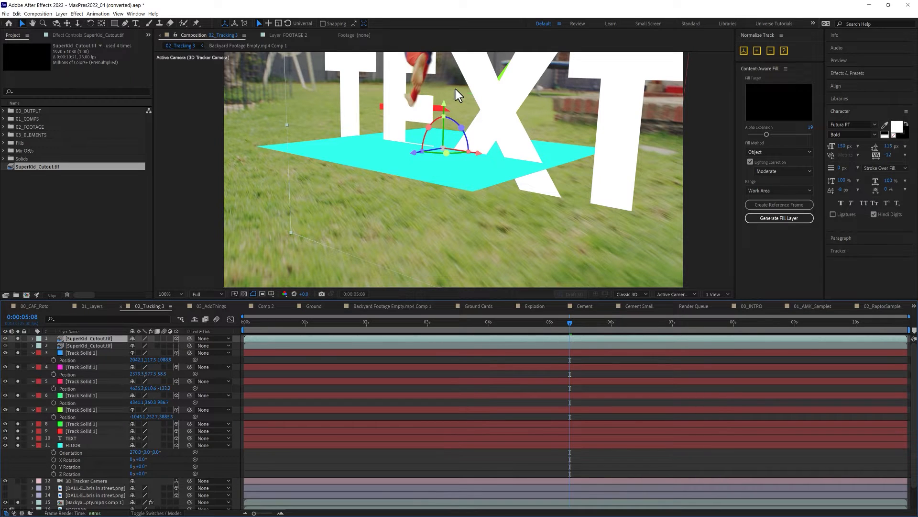
pyautogui.press('Delete')
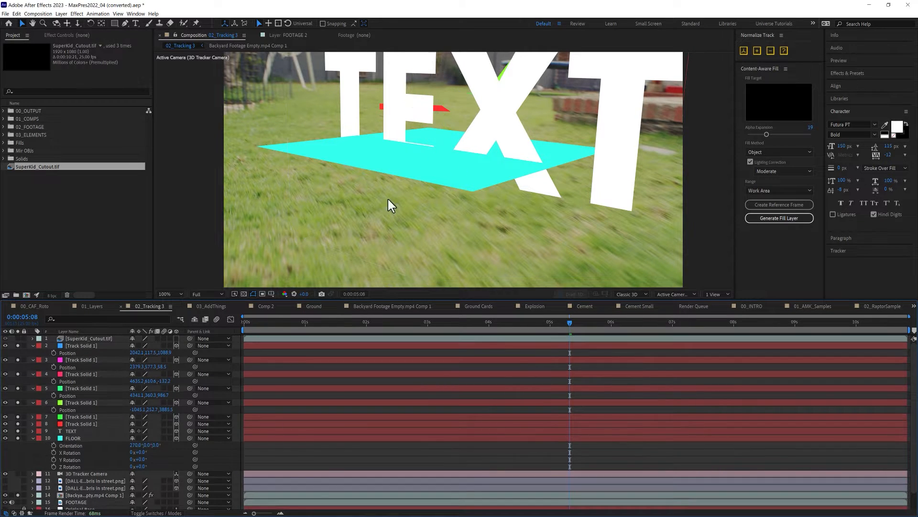
# Select the TEXT layer in the tracked scene and raise it along its Y axis
pyautogui.click(495, 130)
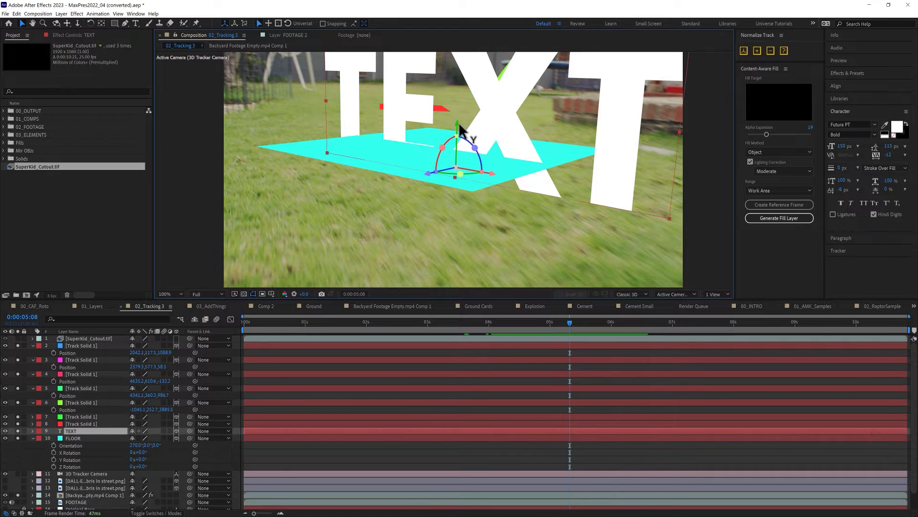
pyautogui.moveTo(460, 130); pyautogui.dragTo(475, 102)
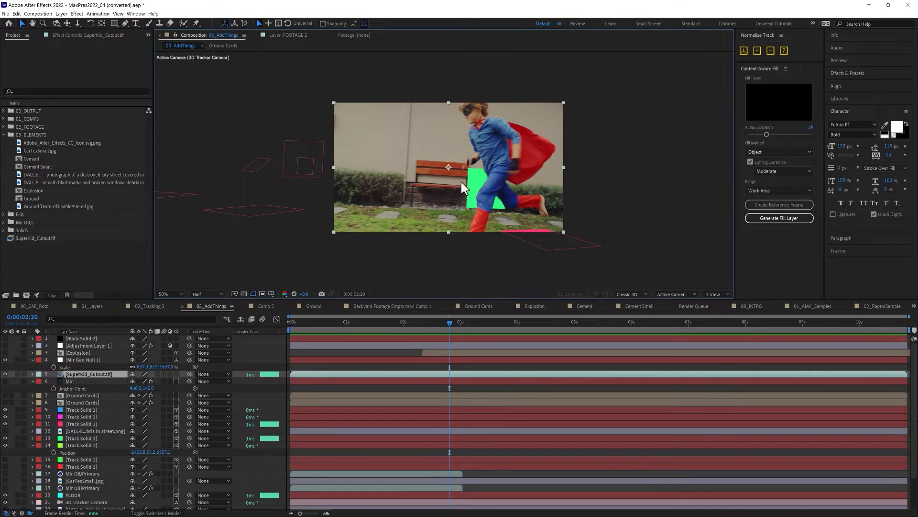
# Preview the running boy in 03_AddThings up to 0:00:03:01 and open a DALL-E debris image from 03_ELEMENTS for viewing
pyautogui.moveTo(471, 321)
pyautogui.mouseDown()
pyautogui.moveTo(497, 319)
pyautogui.moveTo(462, 326)
pyautogui.mouseUp()
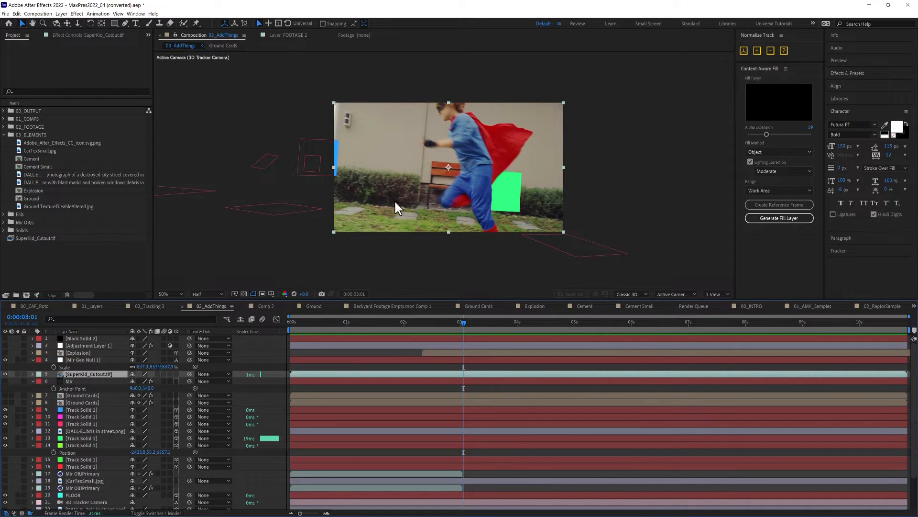
pyautogui.scroll(1, 394, 200)
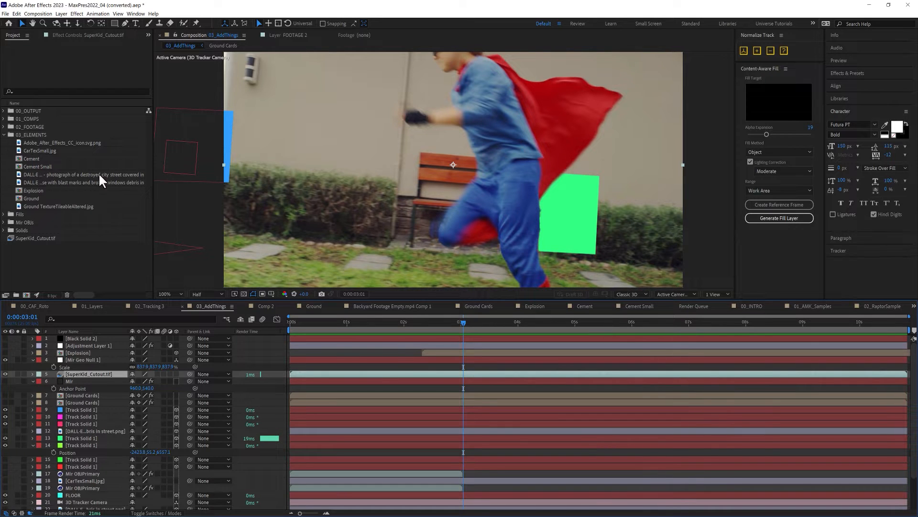
pyautogui.doubleClick(115, 174)
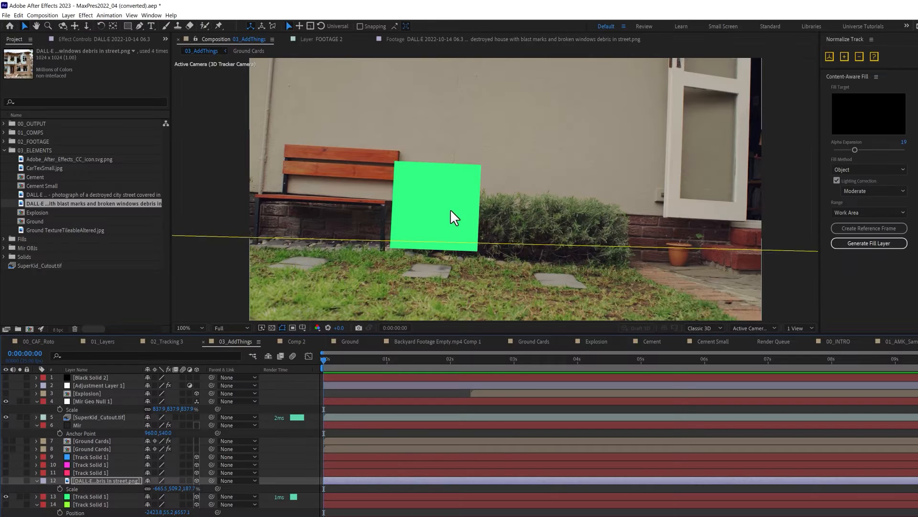
# At the start of 03_AddThings, make the DALL-E destroyed-house layer visible and hide the green Track Solid beside the bench
pyautogui.click(83, 497)
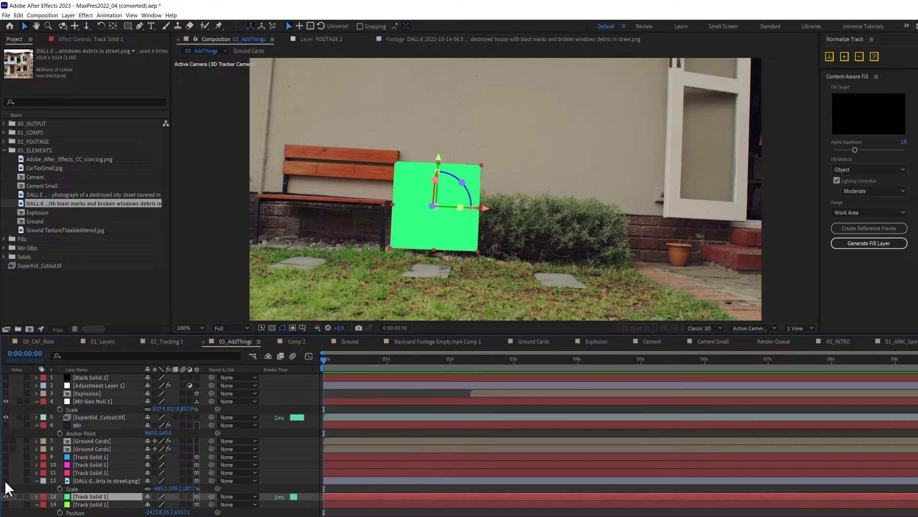
pyautogui.click(6, 481)
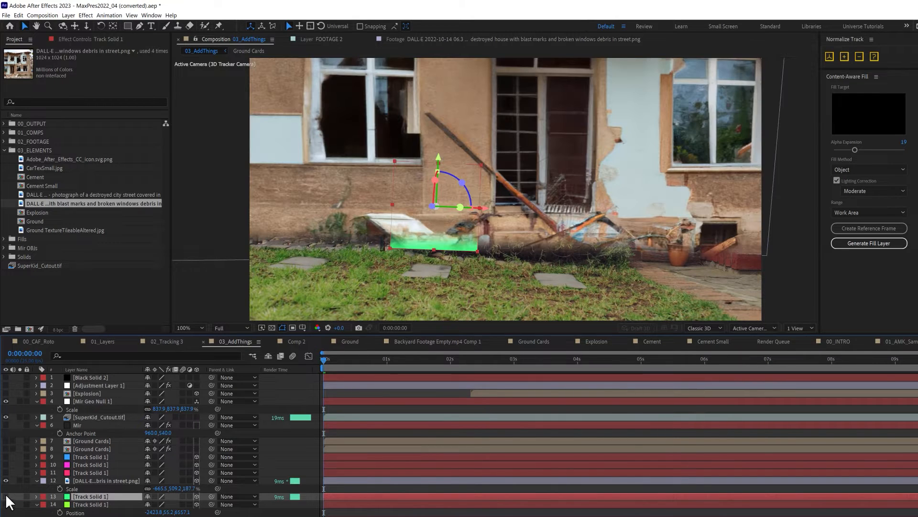
pyautogui.click(5, 497)
pyautogui.press(',')
pyautogui.press(',')
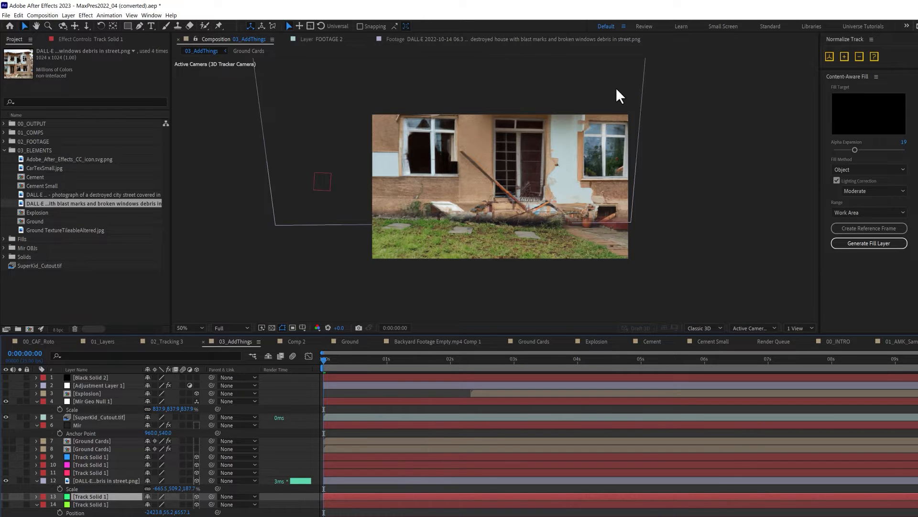
# Inspect the destroyed-house layer's outline against the lawn edge, and preview the composition with the boy running through it
pyautogui.click(646, 191)
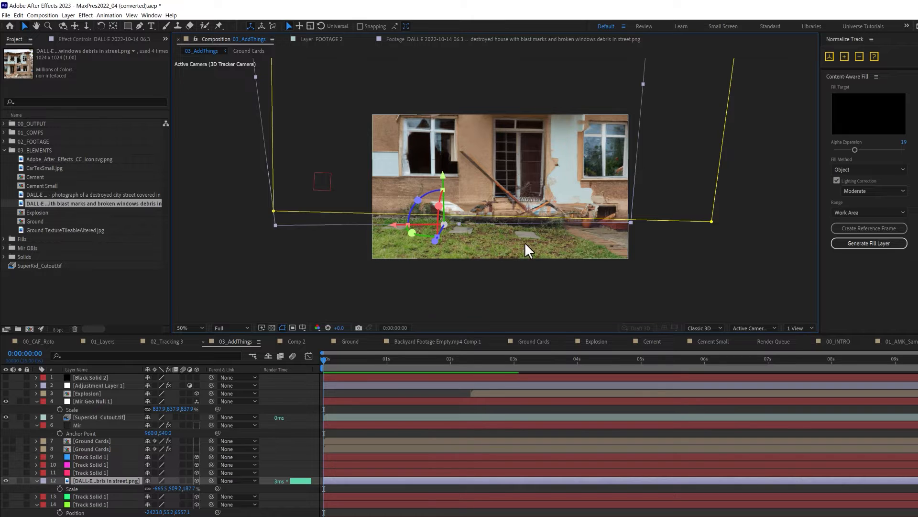
pyautogui.press('.')
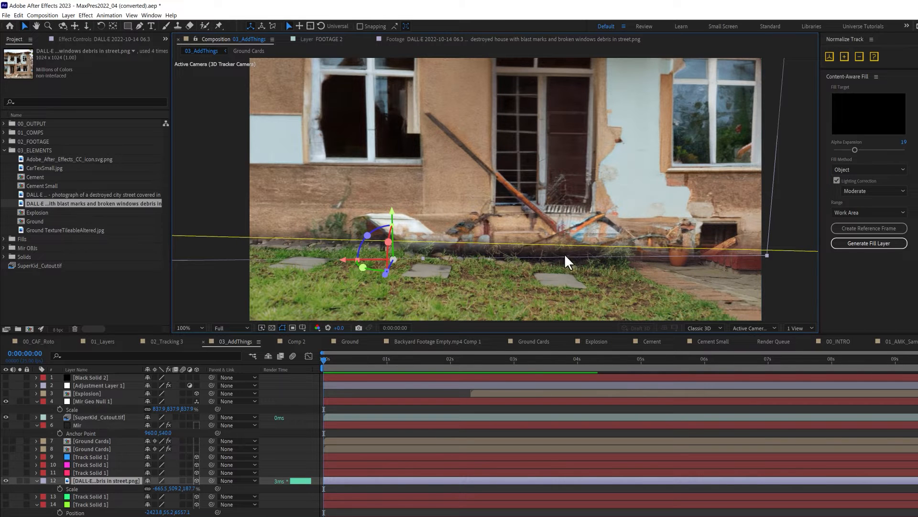
pyautogui.click(797, 274)
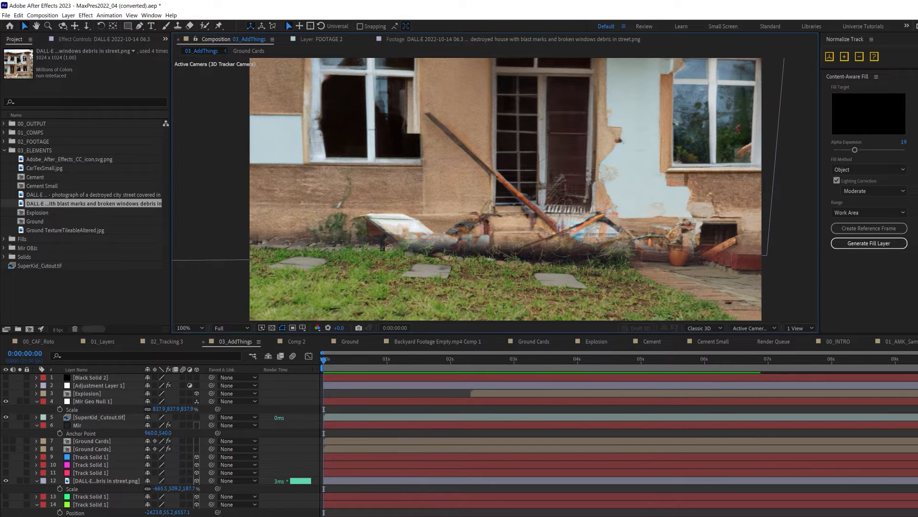
pyautogui.press('space')
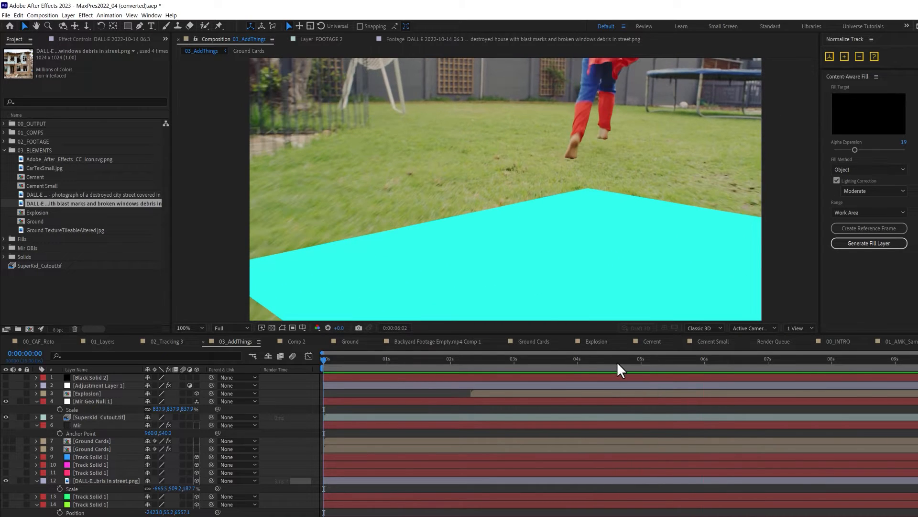
pyautogui.click(554, 365)
pyautogui.moveTo(551, 367); pyautogui.dragTo(457, 374)
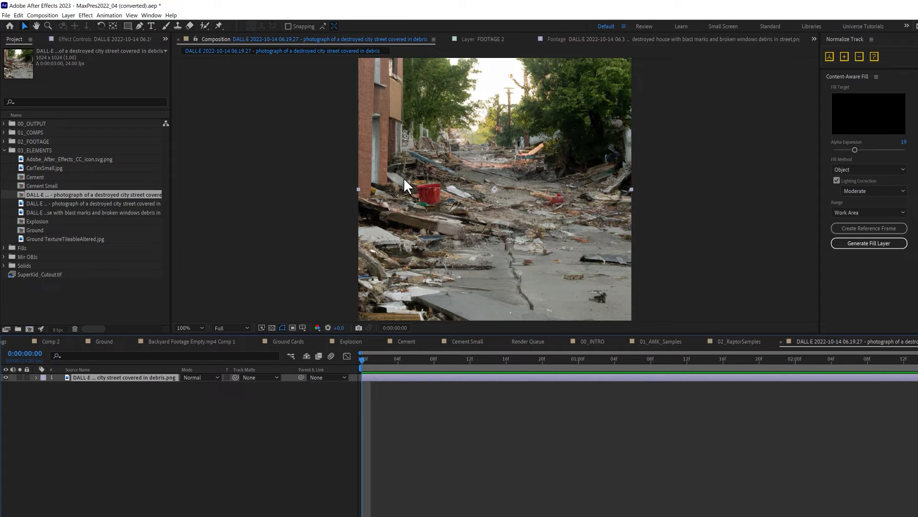
# Apply the CC Power Pin distort effect to the destroyed city street image layer and switch off its rendering
pyautogui.press(',')
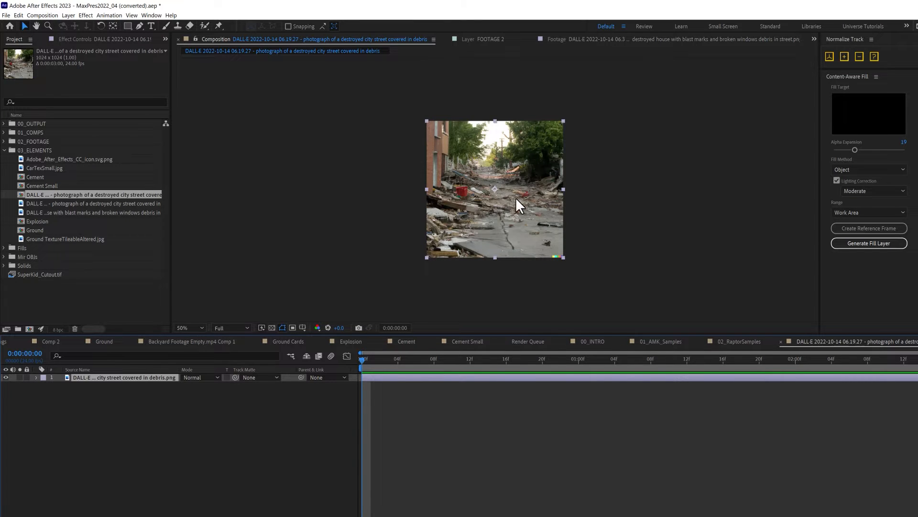
pyautogui.press('.')
pyautogui.press('.')
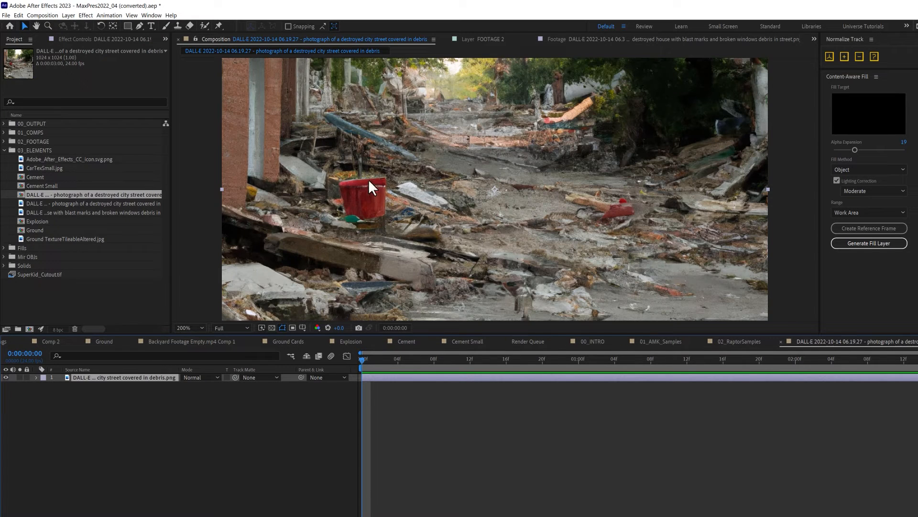
pyautogui.press(',')
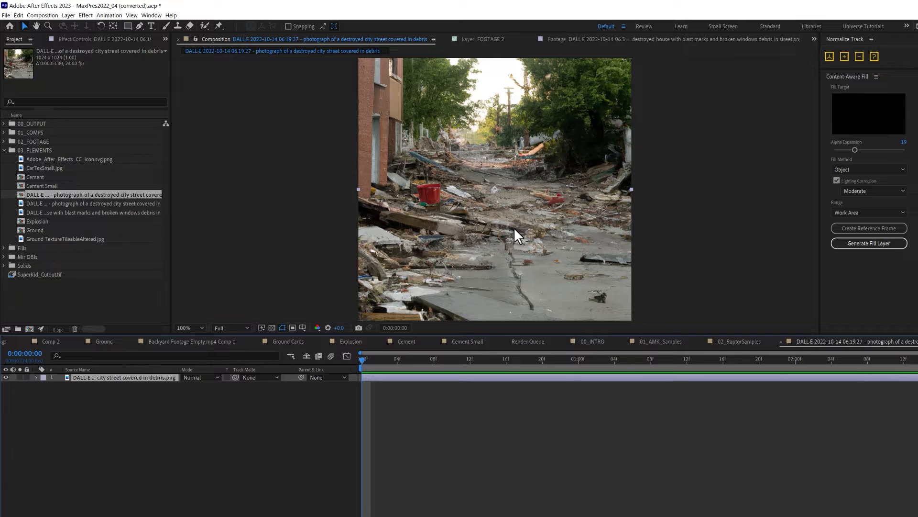
pyautogui.rightClick(466, 153)
pyautogui.moveTo(488, 272)
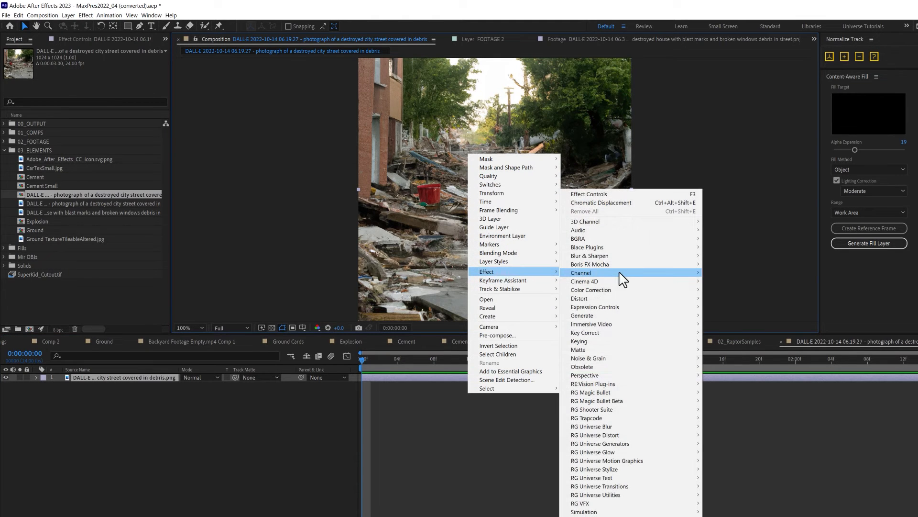
pyautogui.moveTo(638, 299)
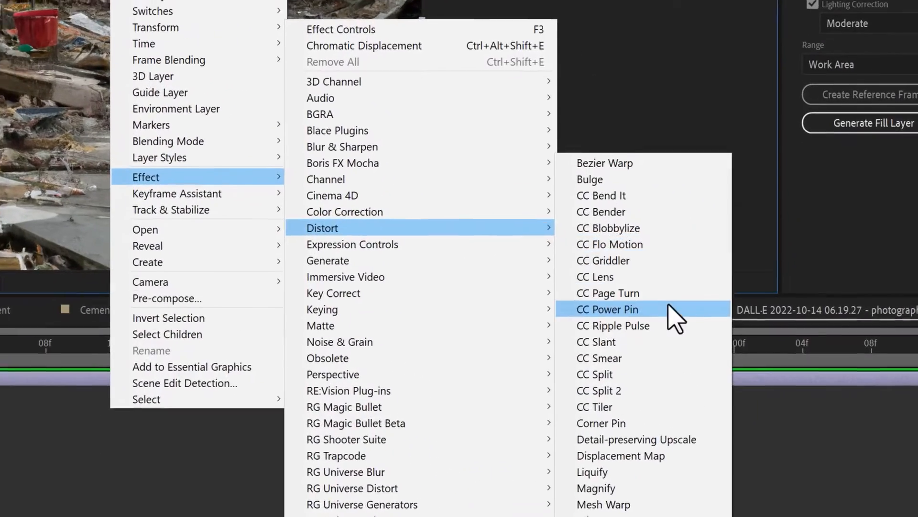
pyautogui.click(762, 340)
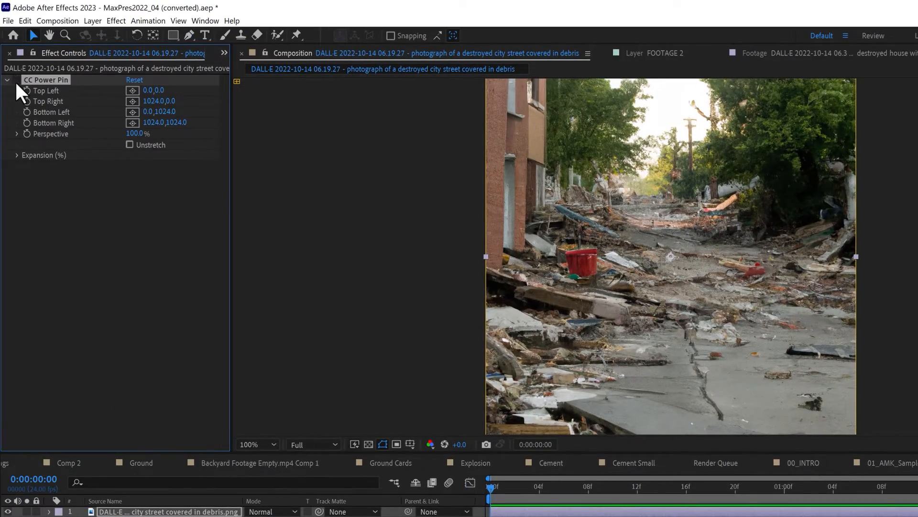
# Place the CC Power Pin corners along the street's perspective: top at 281.9,394.2 and 665.1,389.4, bottom at 6,672 and 1037,661
pyautogui.press('space')
pyautogui.moveTo(633, 137); pyautogui.dragTo(617, 165)
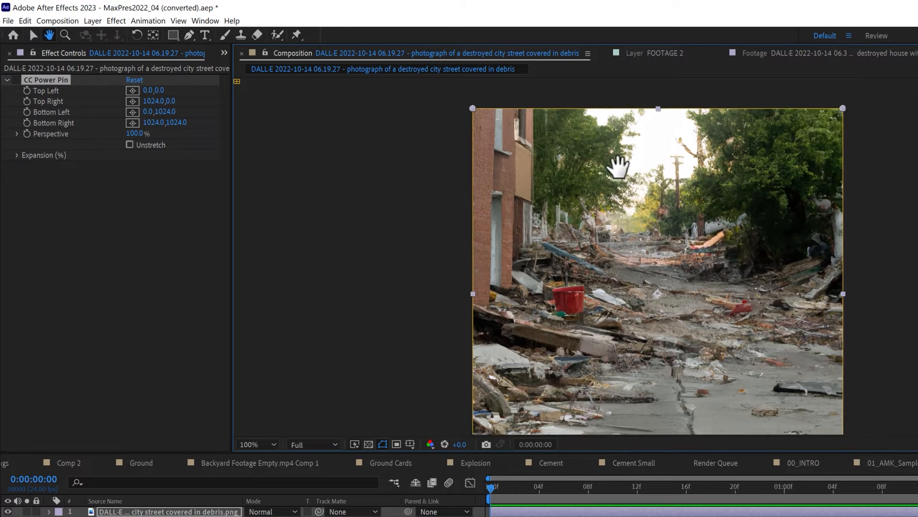
pyautogui.moveTo(472, 103); pyautogui.dragTo(580, 241)
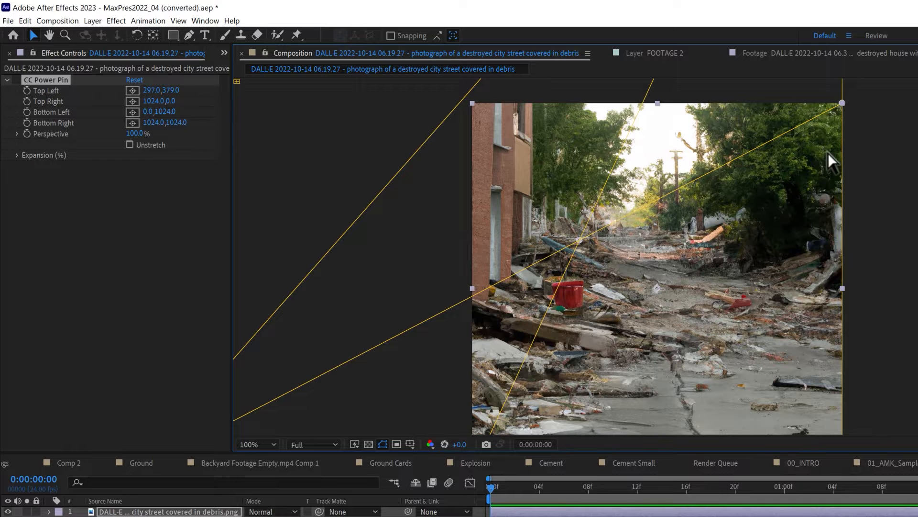
pyautogui.moveTo(843, 103); pyautogui.dragTo(706, 236)
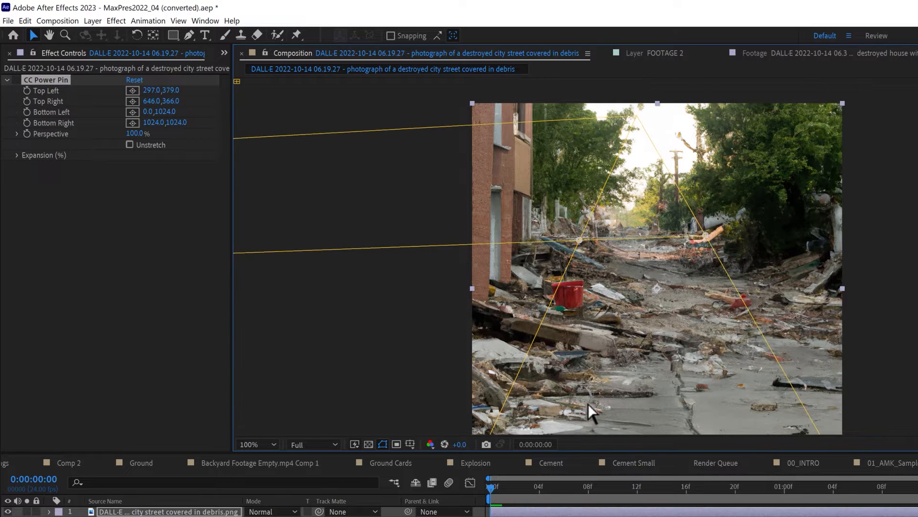
pyautogui.press('space')
pyautogui.moveTo(549, 406); pyautogui.dragTo(572, 368)
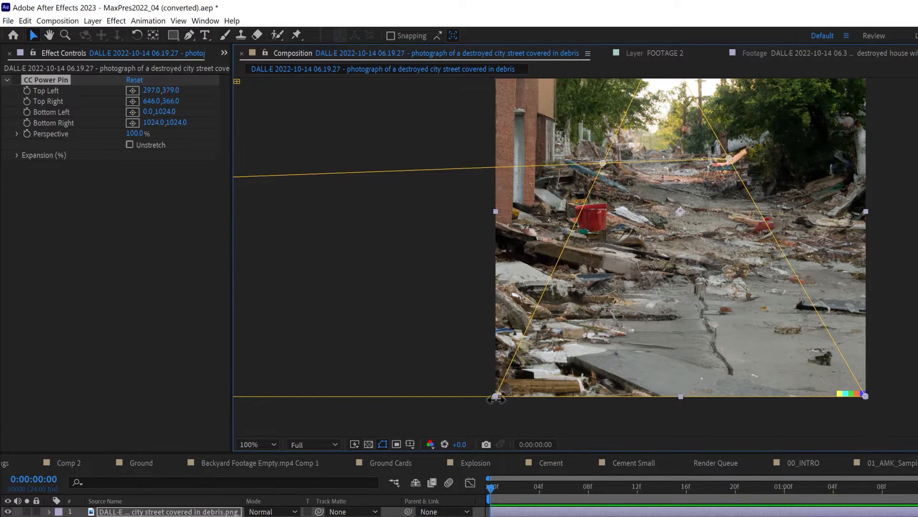
pyautogui.moveTo(496, 397); pyautogui.dragTo(498, 267)
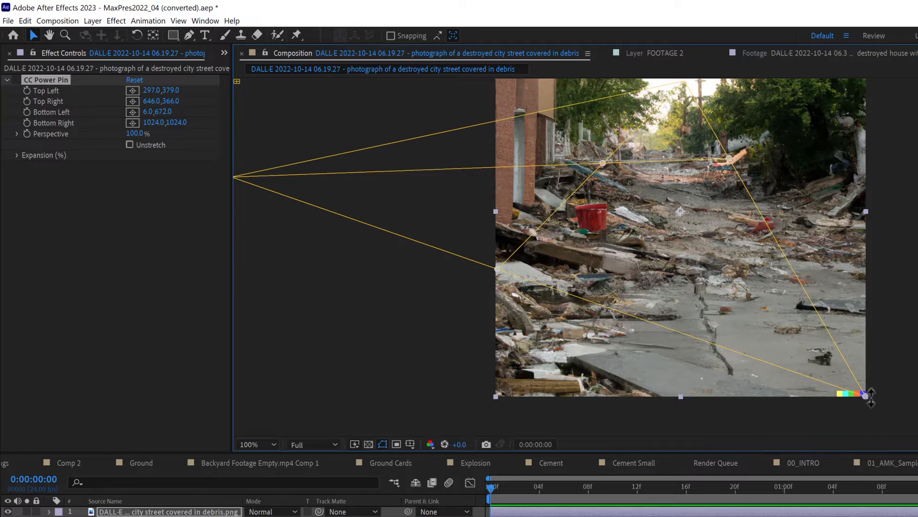
pyautogui.moveTo(866, 395); pyautogui.dragTo(871, 265)
pyautogui.moveTo(713, 158); pyautogui.dragTo(737, 168)
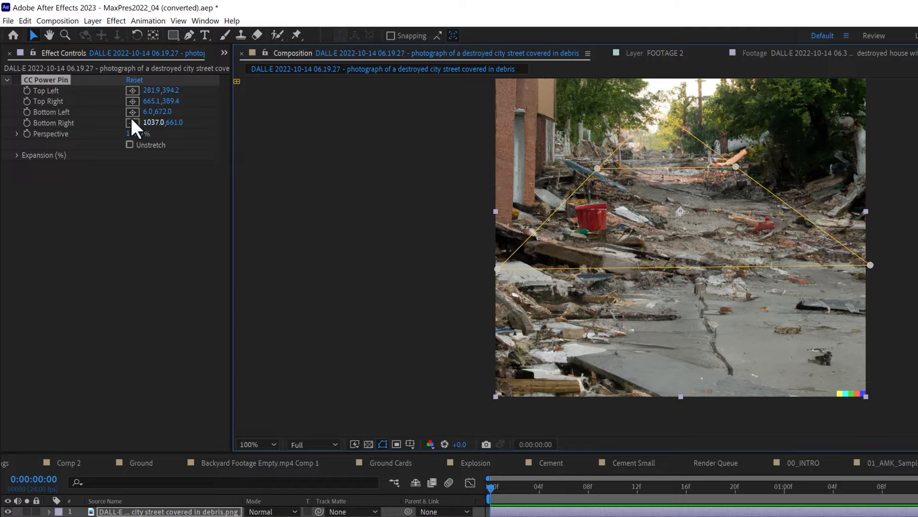
# Enable CC Power Pin and turn on Unstretch to flatten the street's perspective into a ground texture
pyautogui.click(16, 80)
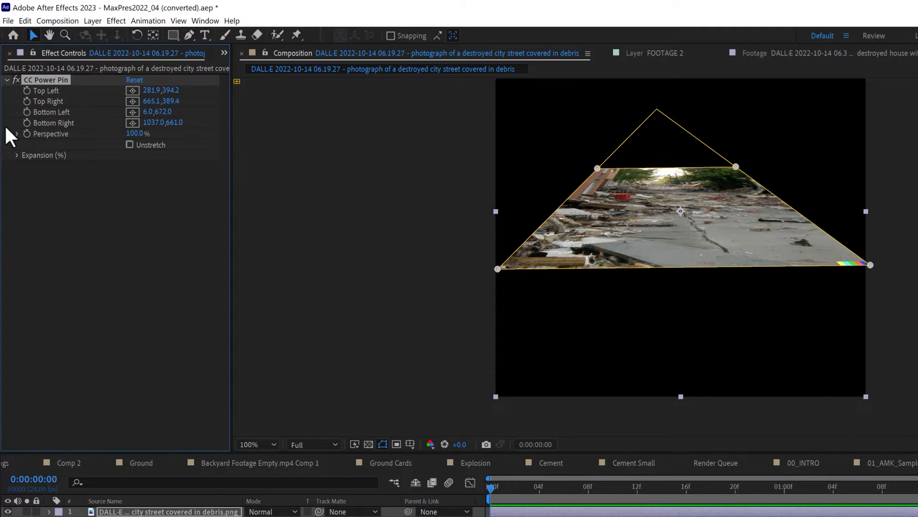
pyautogui.click(130, 144)
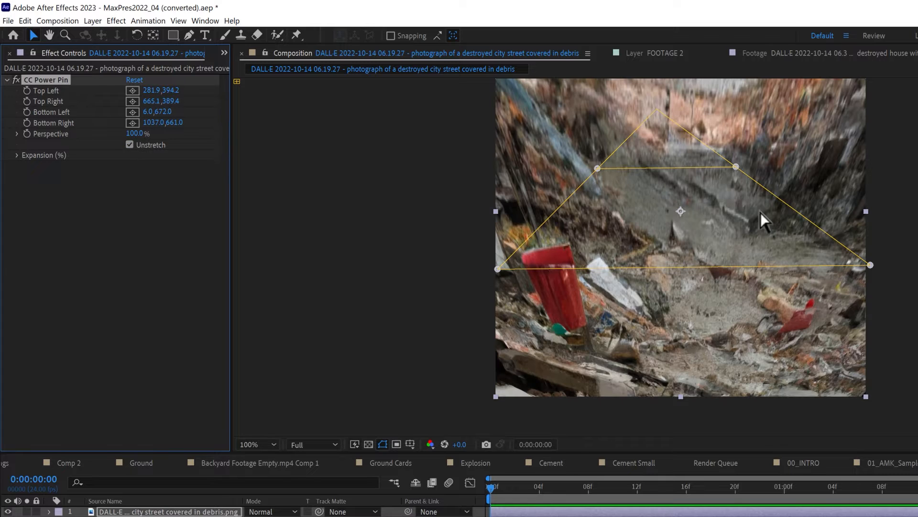
pyautogui.press('space')
pyautogui.moveTo(813, 201); pyautogui.dragTo(786, 242)
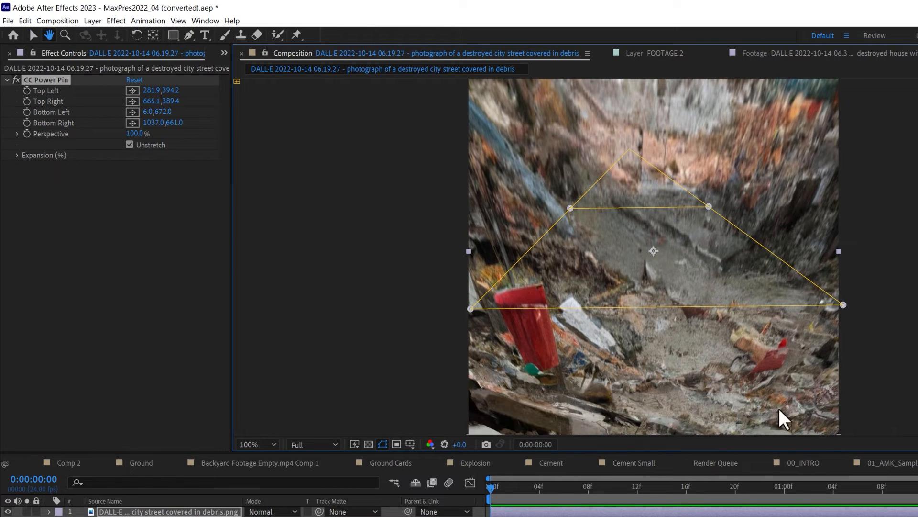
pyautogui.moveTo(758, 452); pyautogui.dragTo(720, 160)
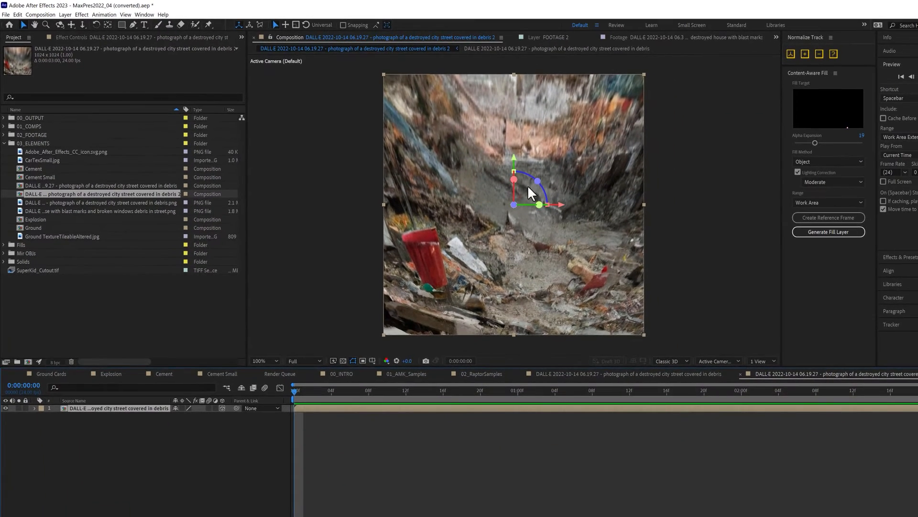
# Lay the 3D debris layer flat by rotating it about its X axis, add a camera, and orbit it to look down on the layer
pyautogui.moveTo(515, 178); pyautogui.dragTo(520, 149)
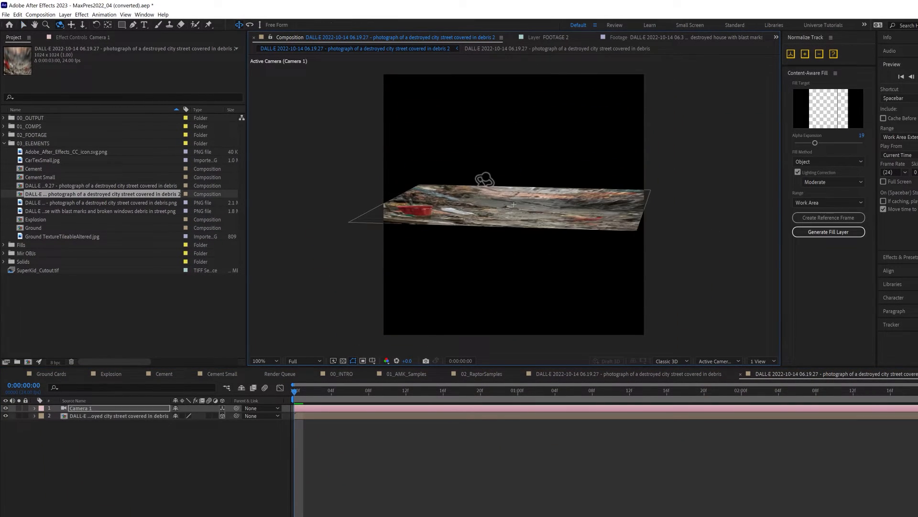
pyautogui.moveTo(483, 178); pyautogui.dragTo(520, 212)
pyautogui.press('v')
# Add a full-size elliptical mask to the destroyed city street layer and feather its edges softly
pyautogui.click(512, 184)
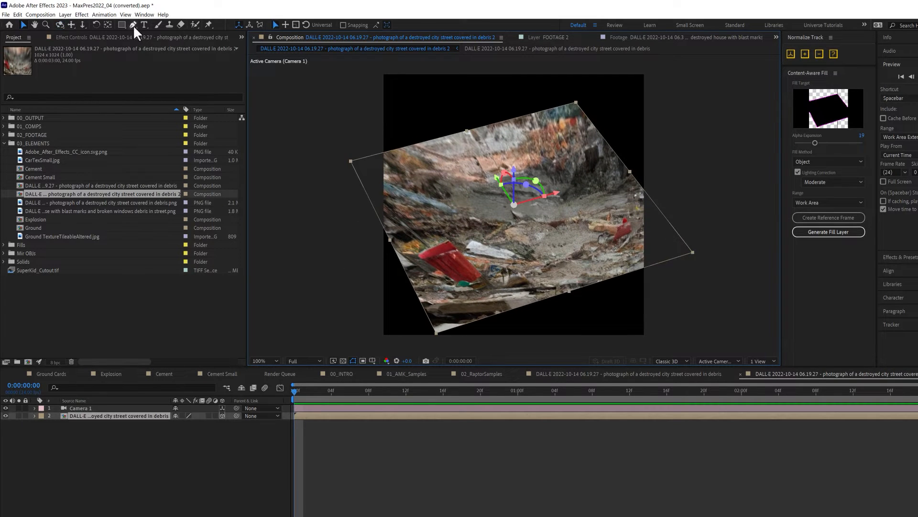
pyautogui.moveTo(124, 24); pyautogui.dragTo(148, 45)
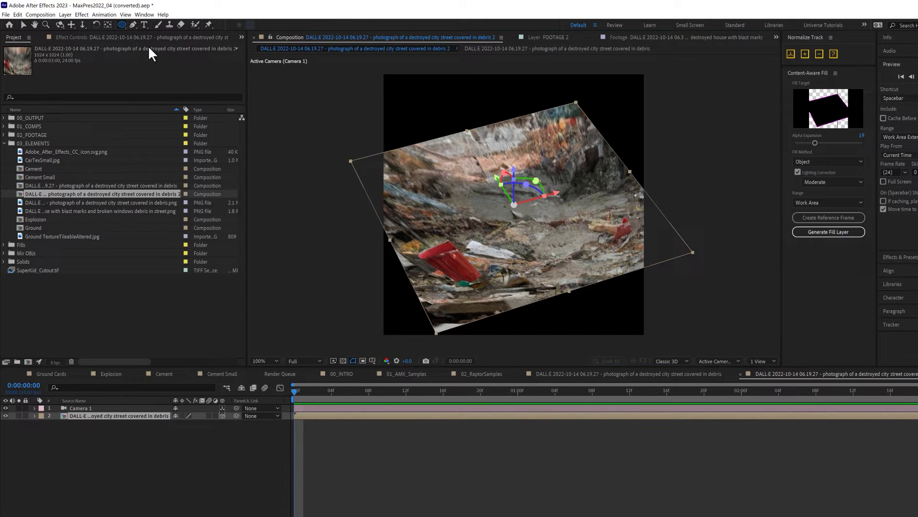
pyautogui.doubleClick(122, 25)
pyautogui.press('v')
pyautogui.press('f')
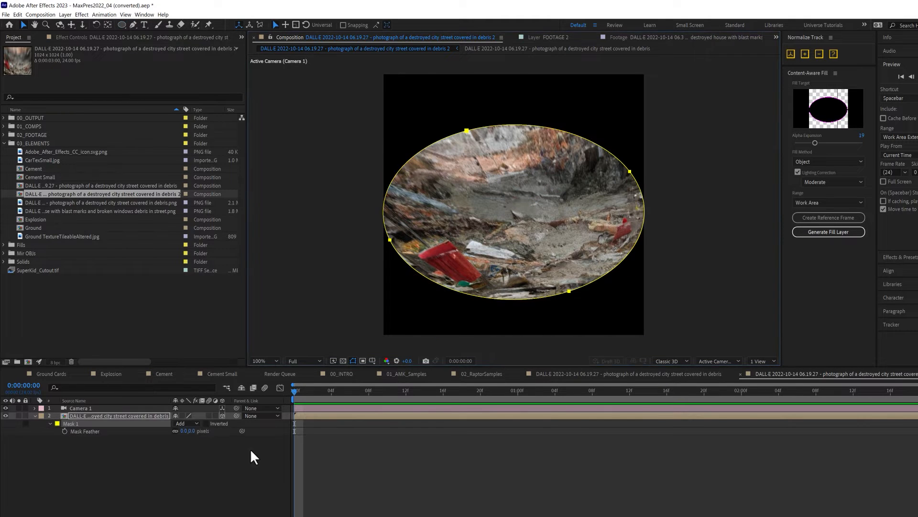
pyautogui.moveTo(192, 431); pyautogui.dragTo(279, 424)
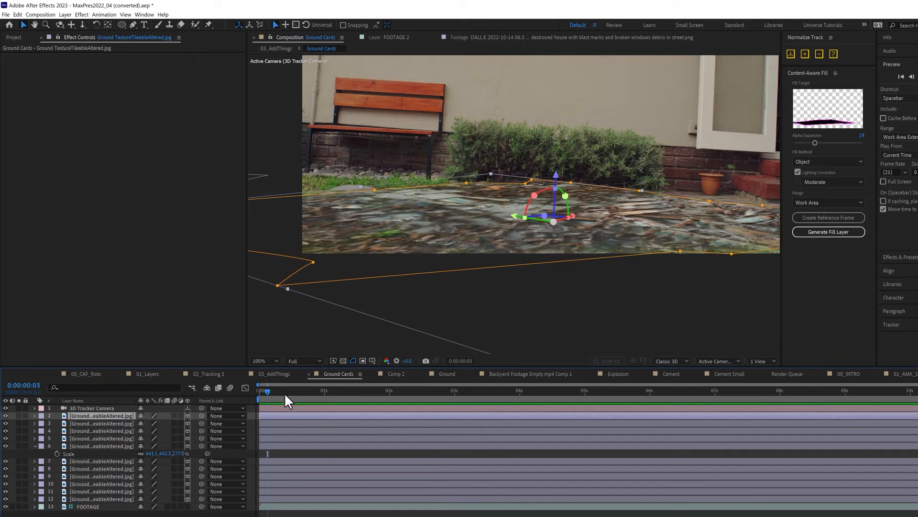
# In Ground Cards at 0:00:06:04, duplicate a debris ground texture card twice and reposition the copies to cover more of the lawn
pyautogui.moveTo(293, 399); pyautogui.dragTo(660, 416)
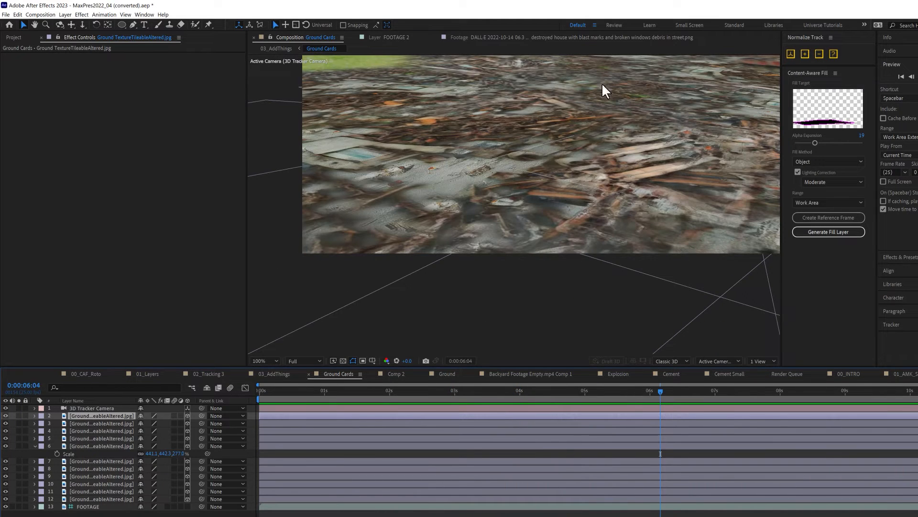
pyautogui.click(617, 79)
pyautogui.scroll(-1, 639, 118)
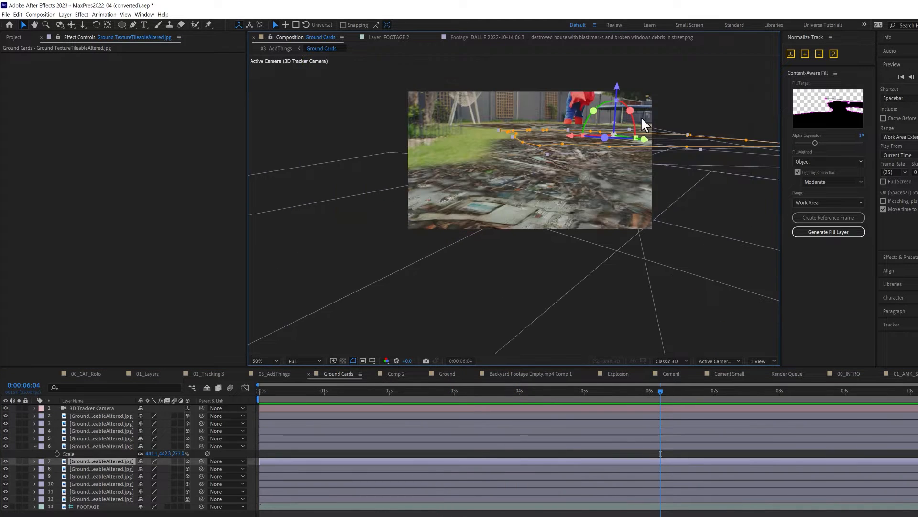
pyautogui.click(604, 158)
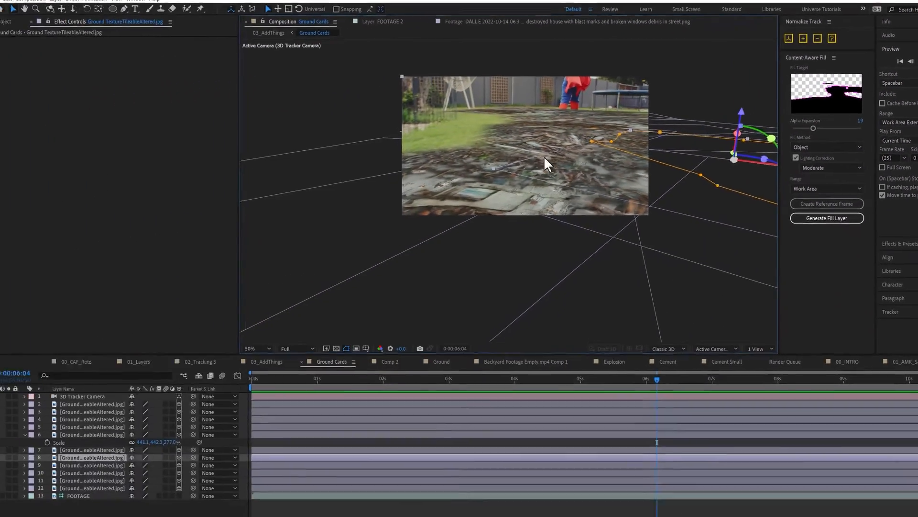
pyautogui.click(225, 264)
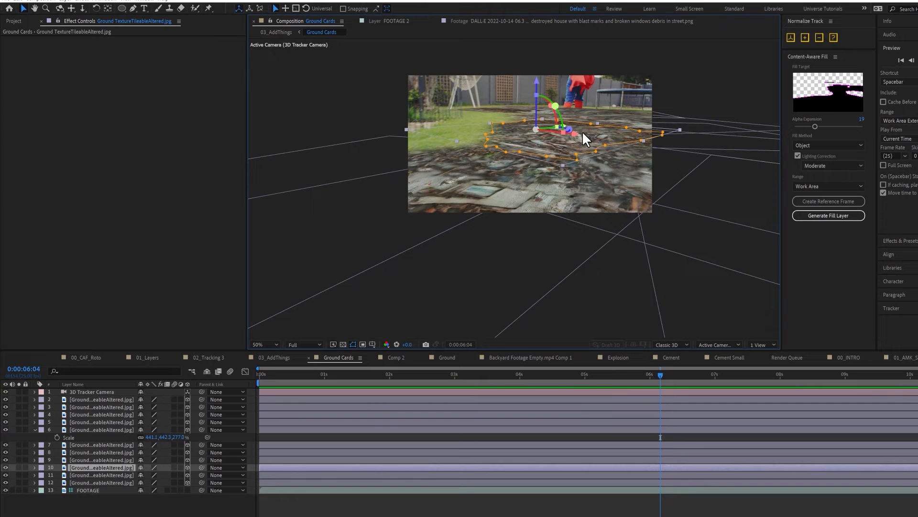
pyautogui.hotkey('ctrl', 'd')
pyautogui.moveTo(583, 133); pyautogui.dragTo(485, 160)
pyautogui.hotkey('ctrl', 'd')
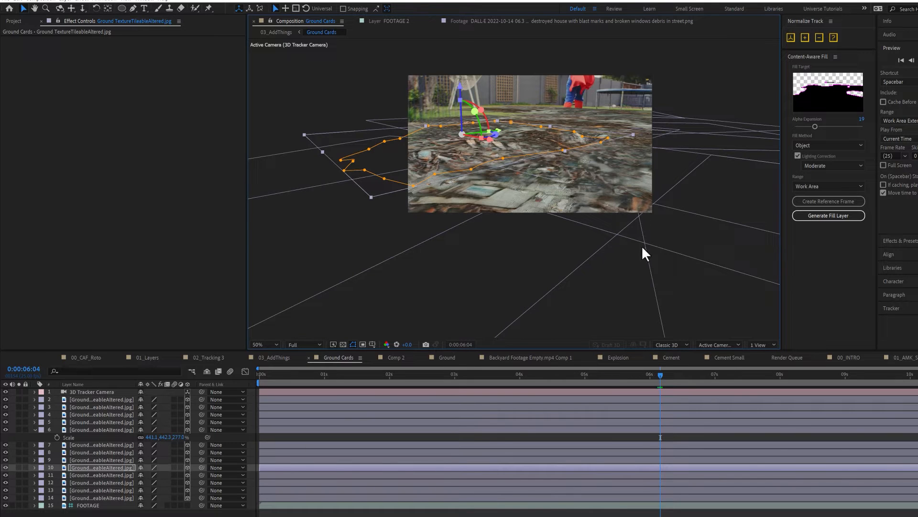
pyautogui.scroll(2, 587, 214)
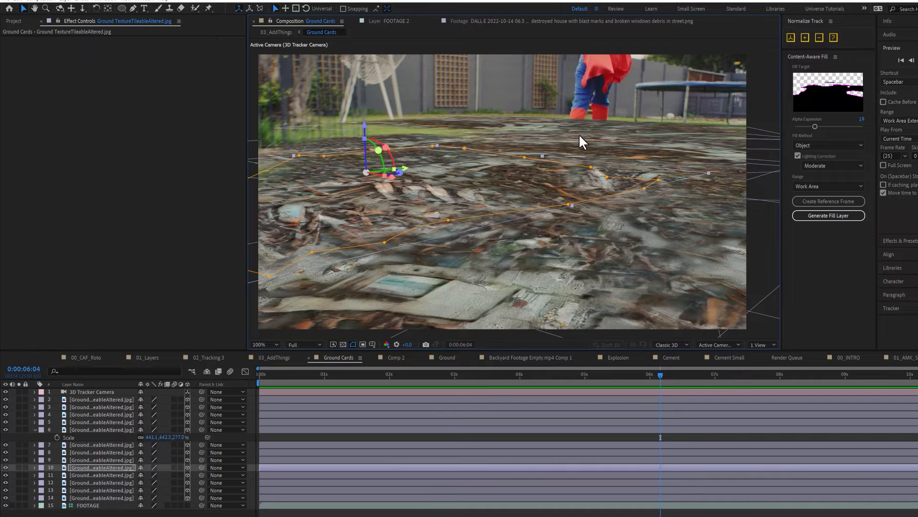
pyautogui.click(123, 399)
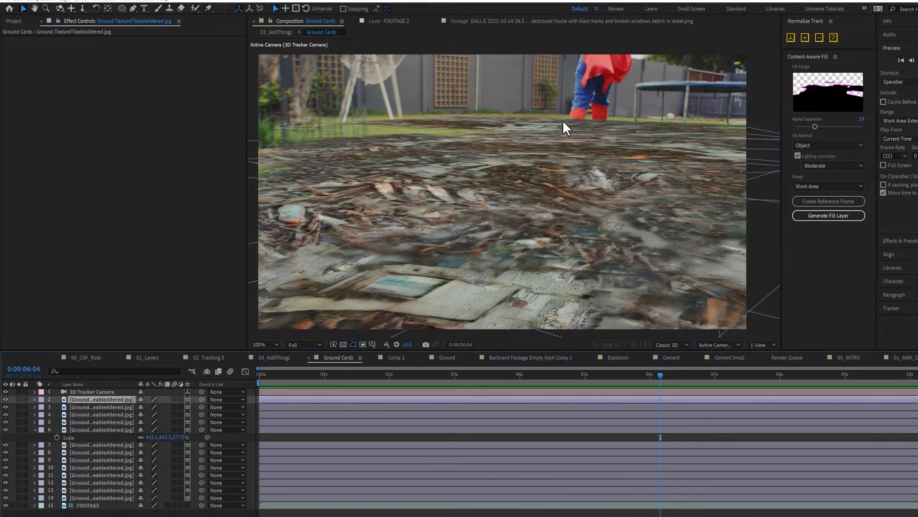
pyautogui.keyDown('shift'); pyautogui.click(114, 500); pyautogui.keyUp('shift')
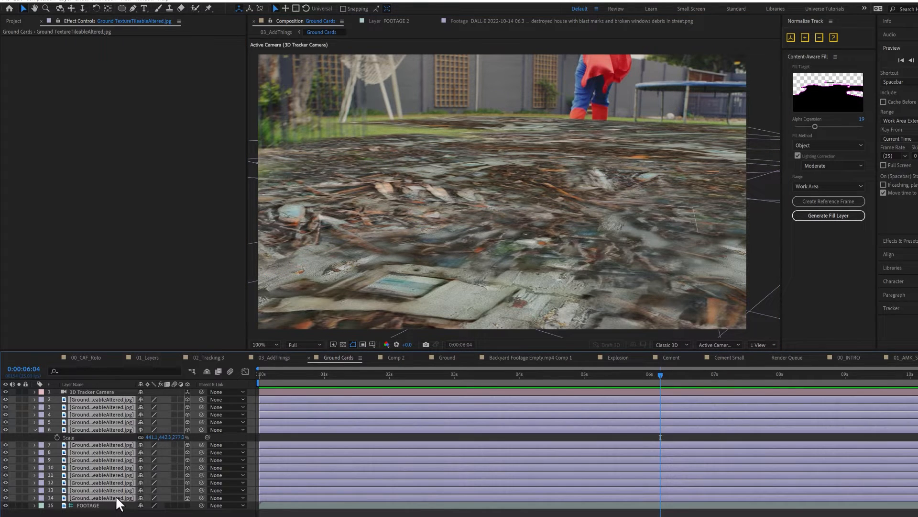
pyautogui.rightClick(606, 162)
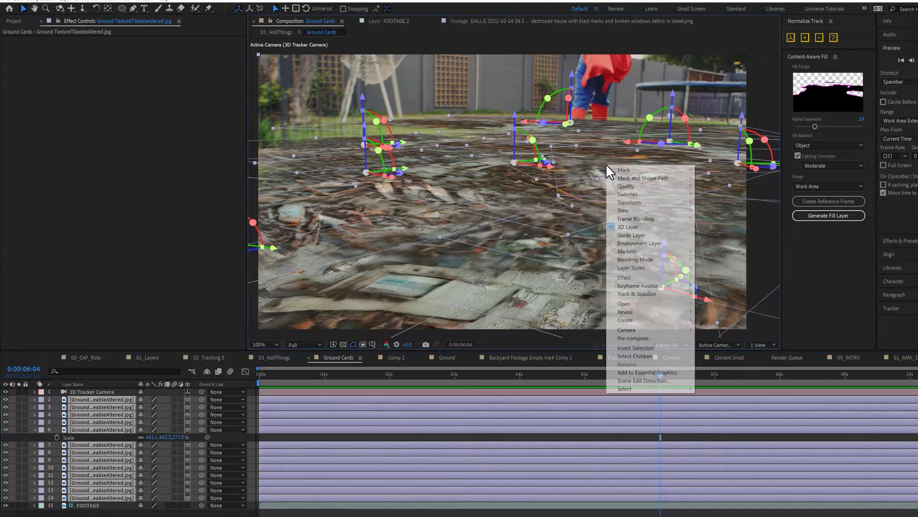
# In 03_AddThings, turn on Collapse Transformations for the Ground Cards precomp and scrub around 0:00:05:04 to check the ground
pyautogui.click(282, 358)
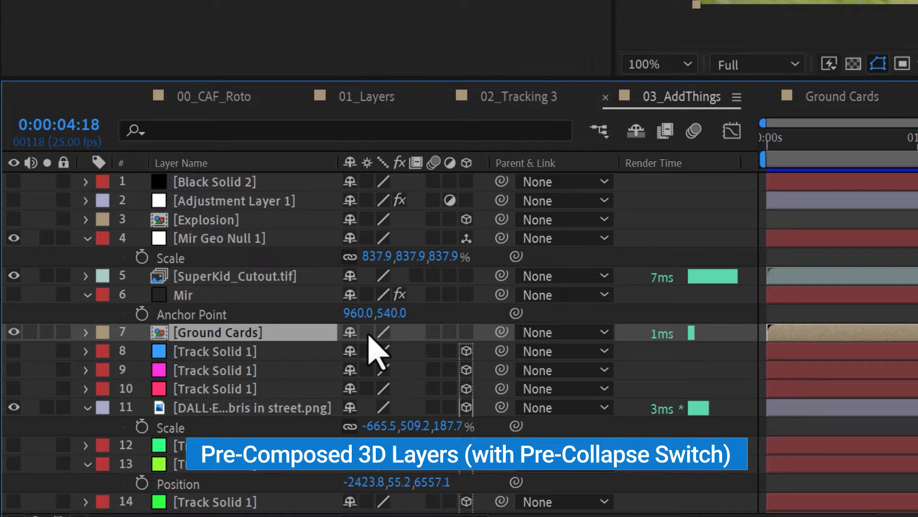
pyautogui.click(367, 332)
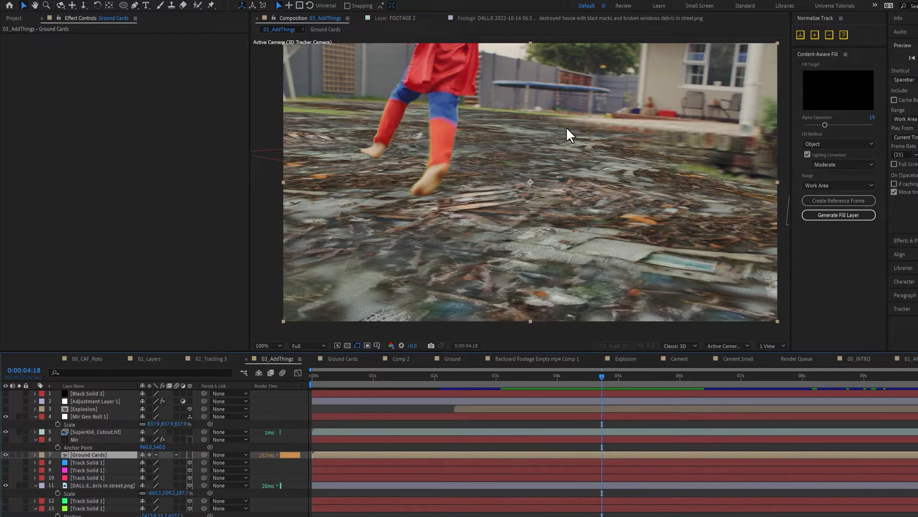
pyautogui.press('space')
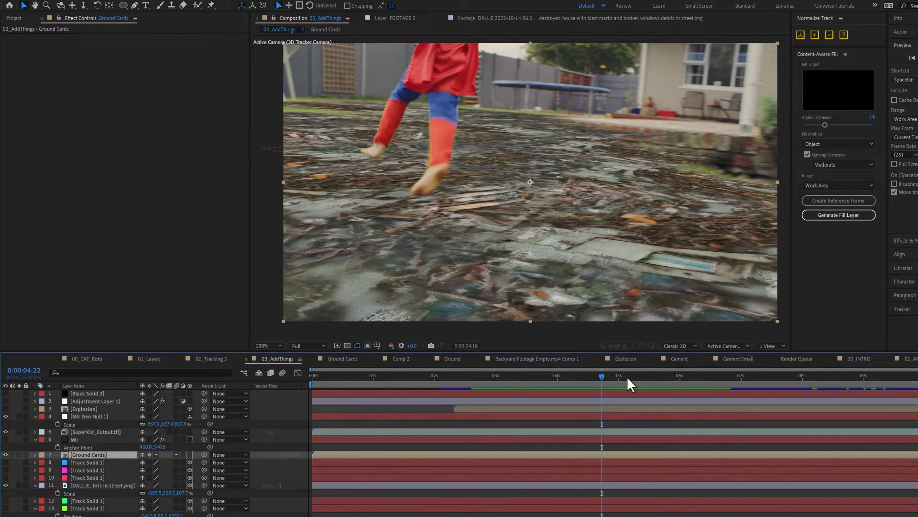
pyautogui.moveTo(706, 381); pyautogui.dragTo(630, 382)
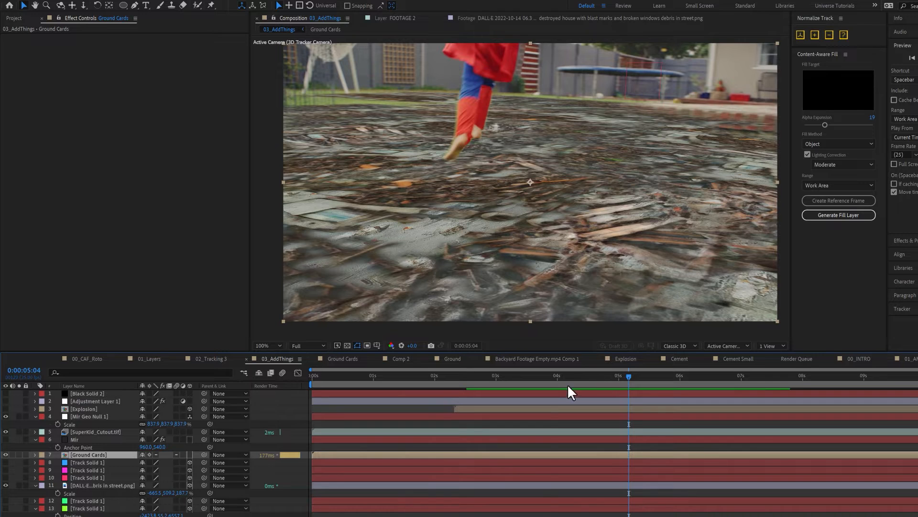
pyautogui.moveTo(568, 386); pyautogui.dragTo(629, 381)
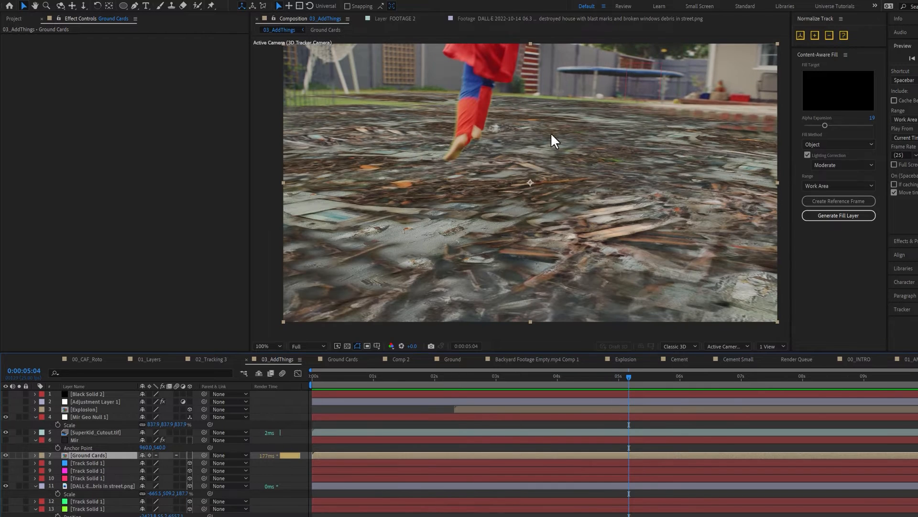
pyautogui.moveTo(594, 375); pyautogui.dragTo(631, 379)
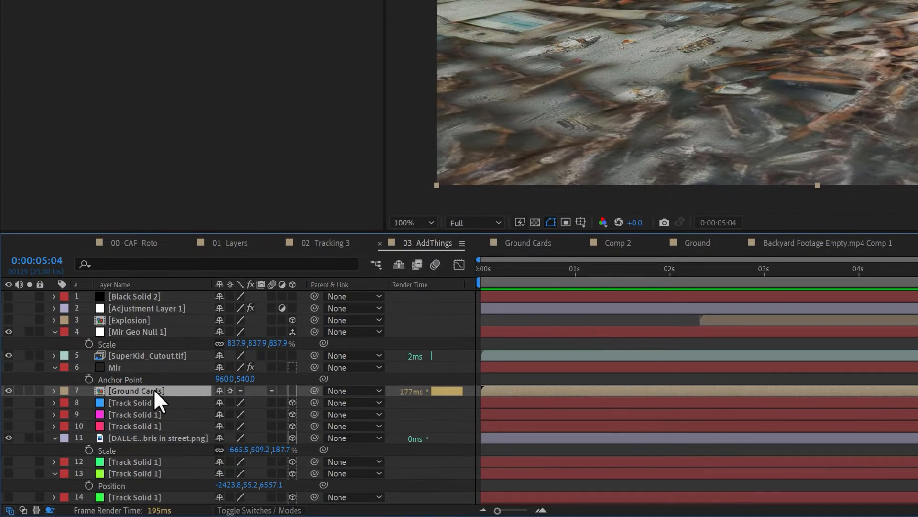
# Duplicate the Ground Cards layer and apply Fast Box Blur with a Blur Radius of 10 to the upper copy
pyautogui.hotkey('ctrl', 'd')
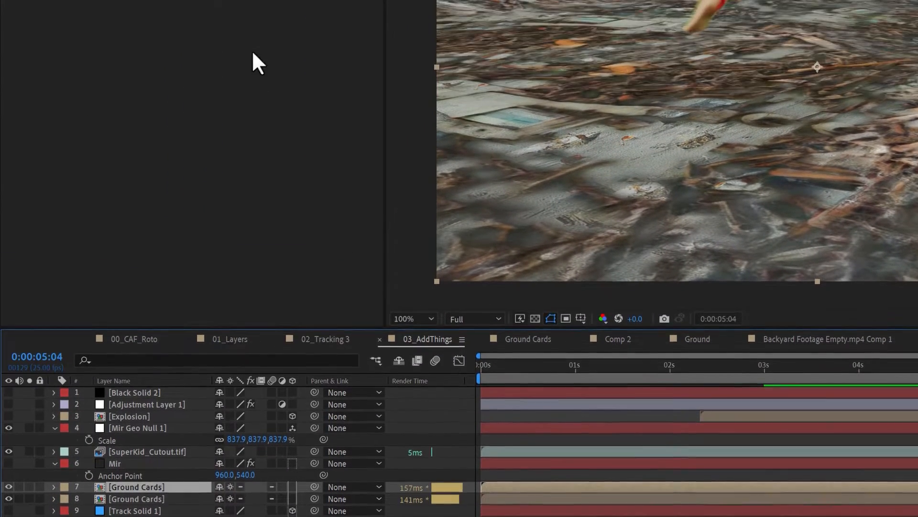
pyautogui.rightClick(244, 203)
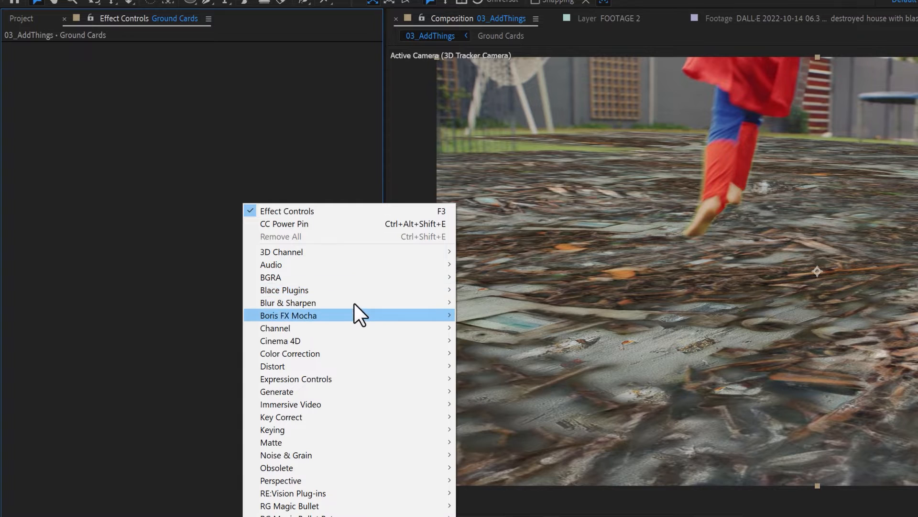
pyautogui.moveTo(356, 301)
pyautogui.click(541, 430)
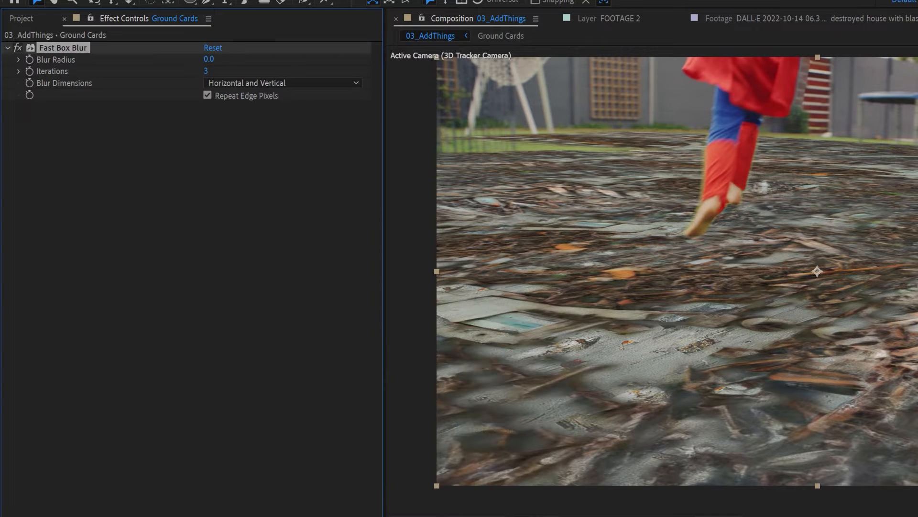
pyautogui.moveTo(210, 59); pyautogui.dragTo(213, 59)
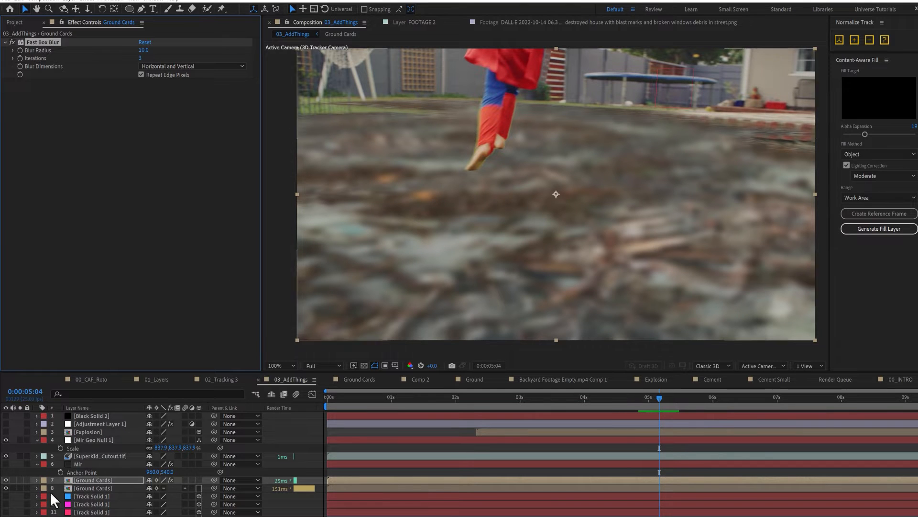
# Hide the blurred Ground Cards copy and apply the Displacement Map effect to the original Ground Cards layer
pyautogui.moveTo(5, 479); pyautogui.dragTo(6, 488)
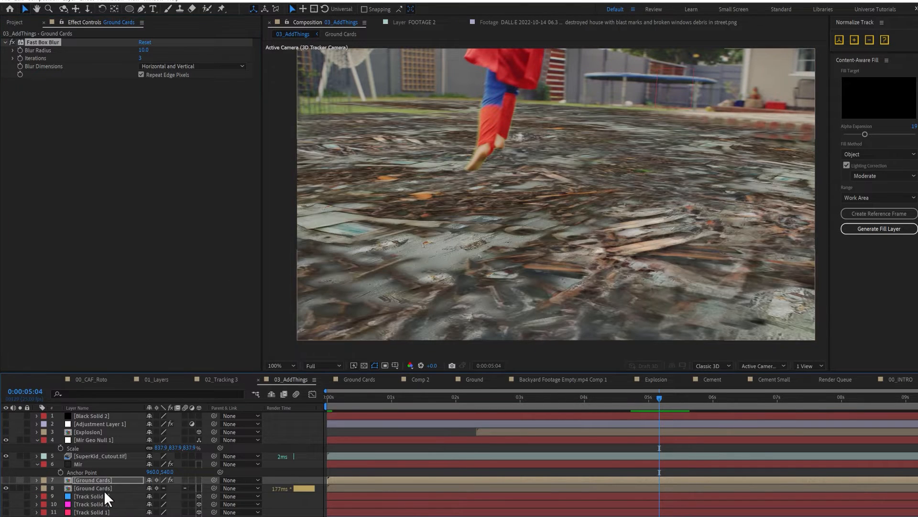
pyautogui.click(103, 488)
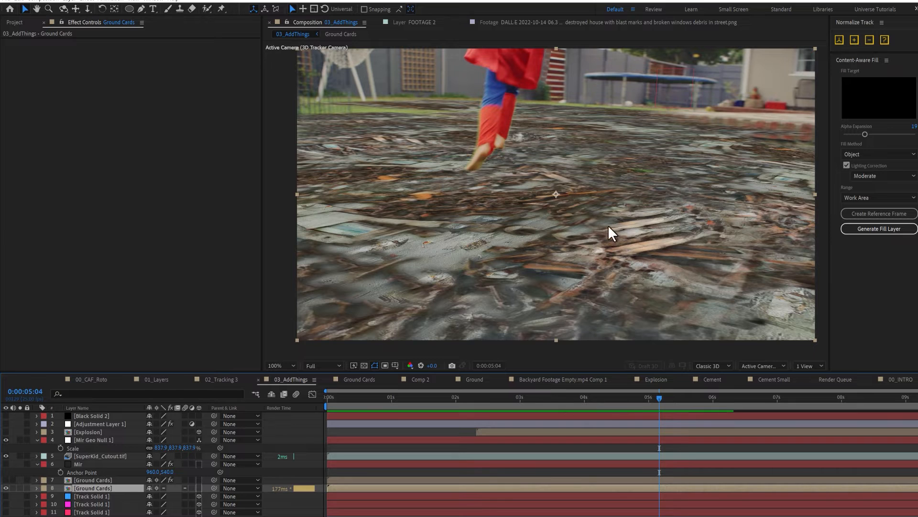
pyautogui.rightClick(143, 61)
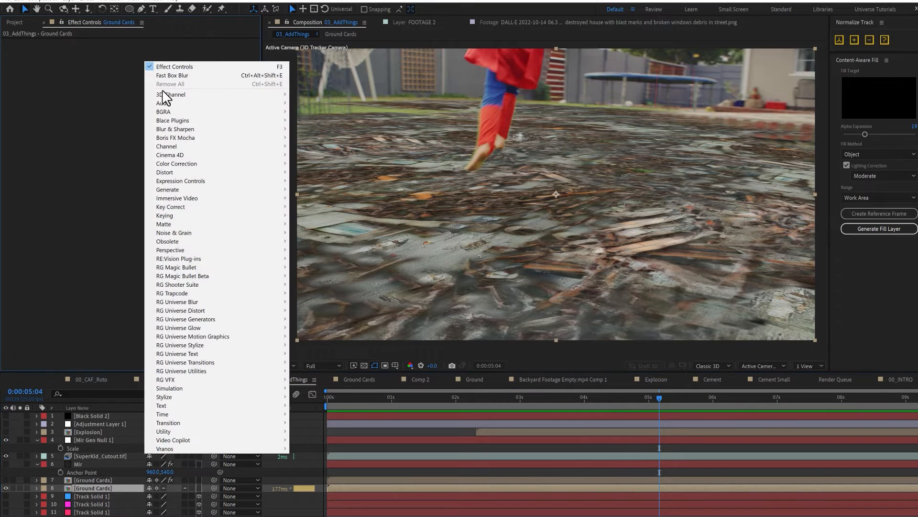
pyautogui.moveTo(213, 175)
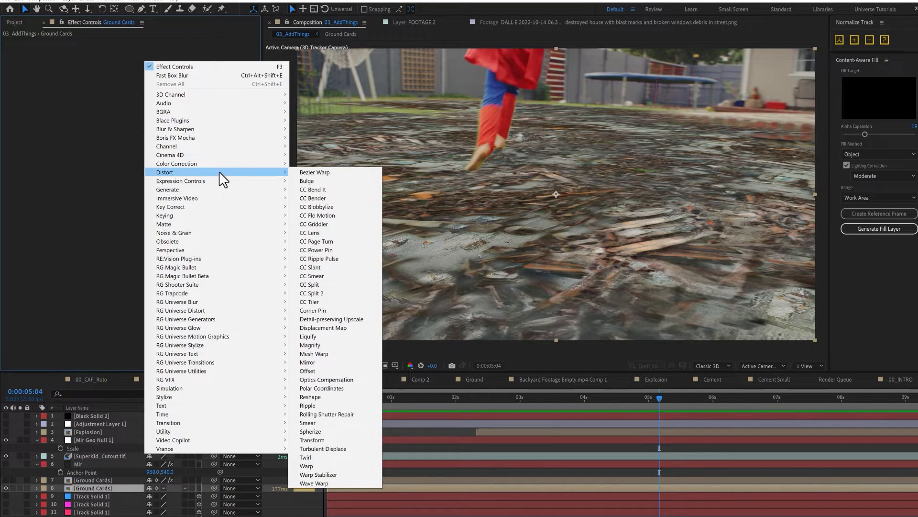
pyautogui.click(362, 328)
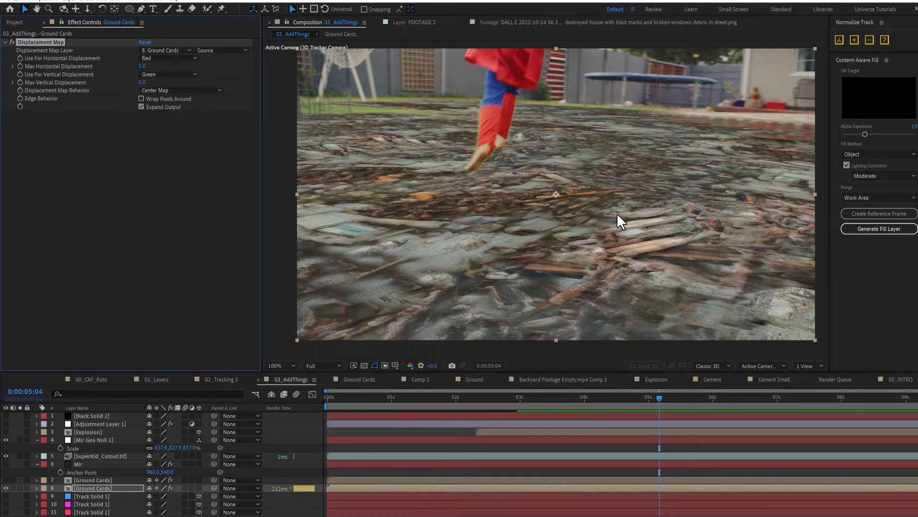
# Set the displacement map layer to 7. Ground Cards, read with Effects & Masks
pyautogui.click(185, 50)
pyautogui.click(189, 121)
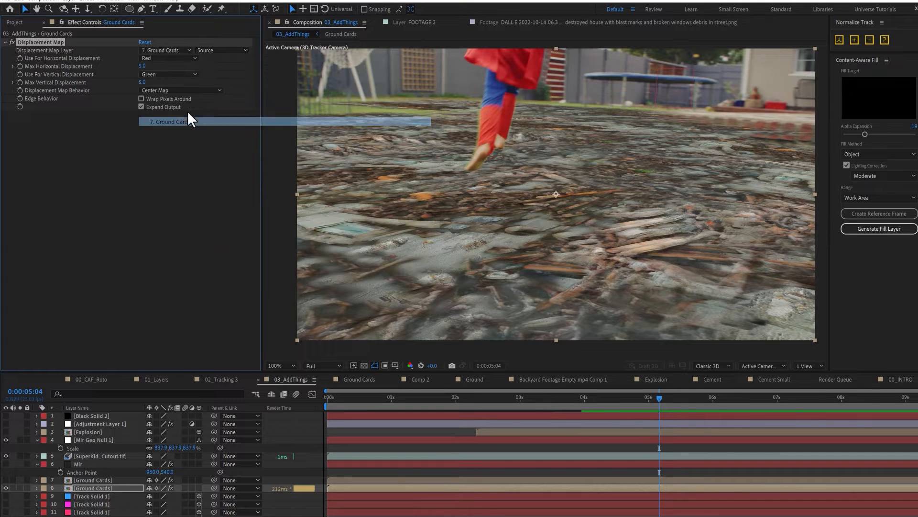
pyautogui.click(224, 51)
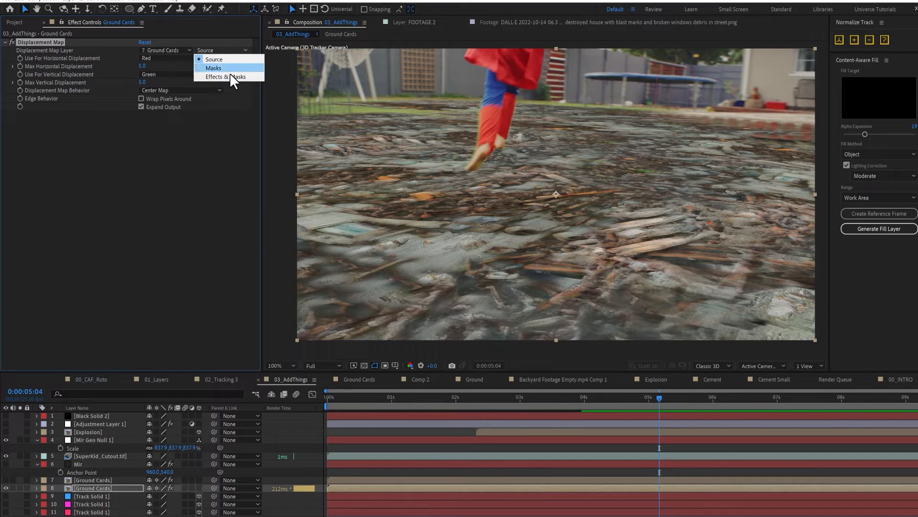
pyautogui.click(234, 75)
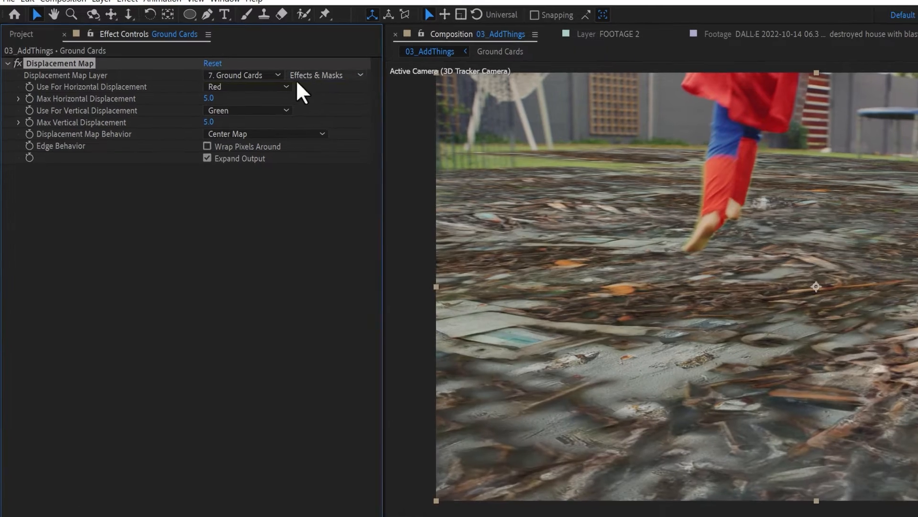
# Use Luminance for both horizontal and vertical displacement, and set Max Horizontal Displacement to 0
pyautogui.click(287, 88)
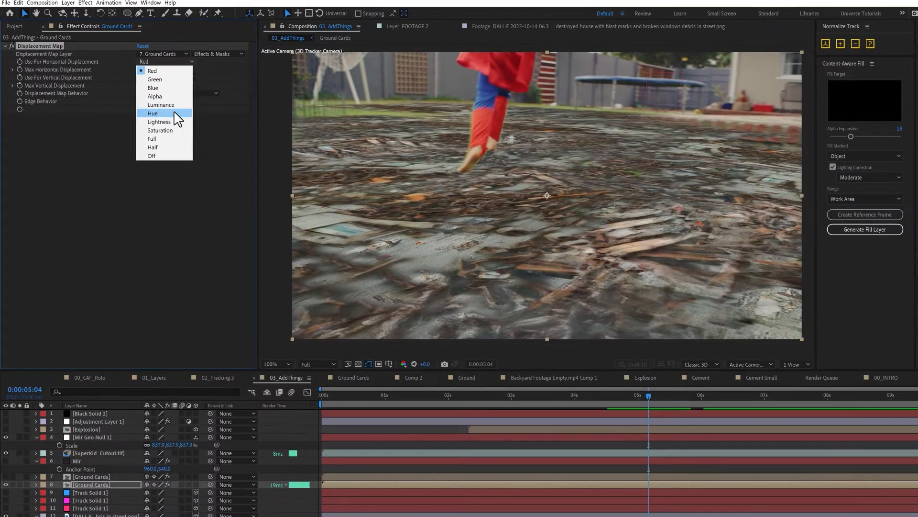
pyautogui.click(176, 105)
pyautogui.click(183, 79)
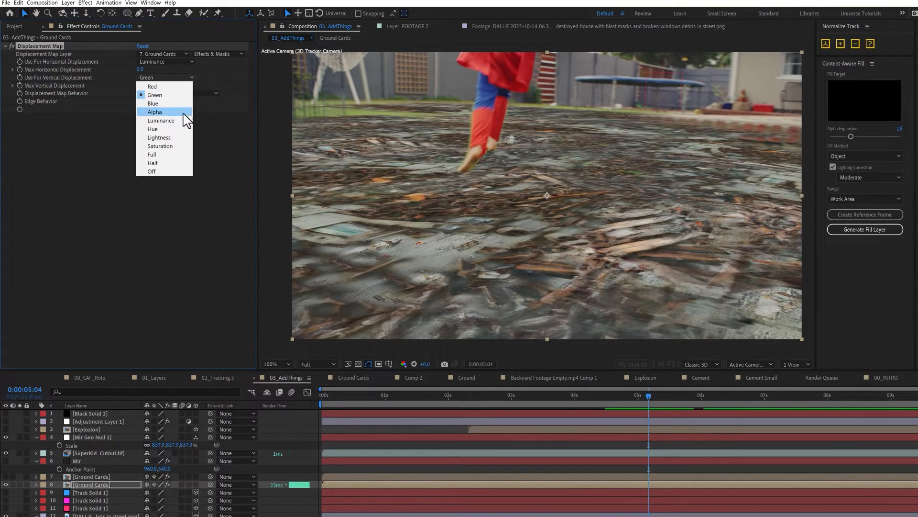
pyautogui.click(177, 120)
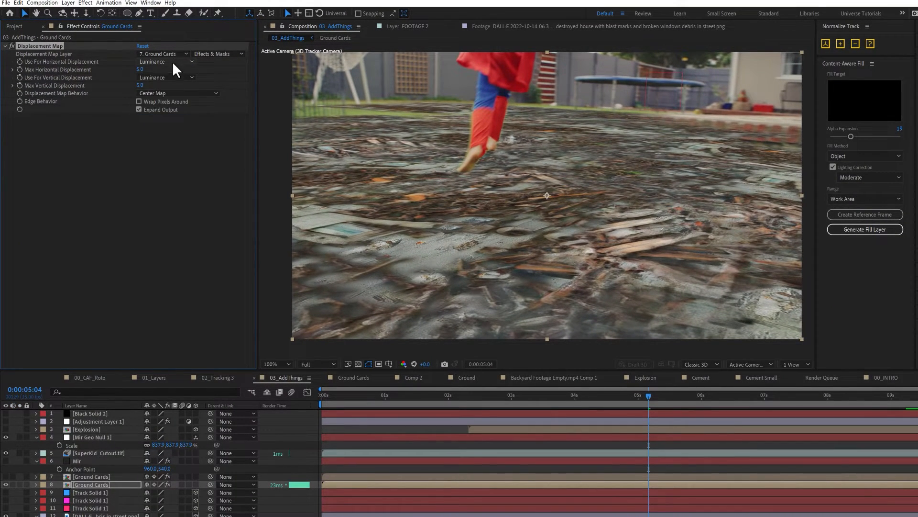
pyautogui.moveTo(143, 70); pyautogui.dragTo(139, 69)
pyautogui.click(142, 70)
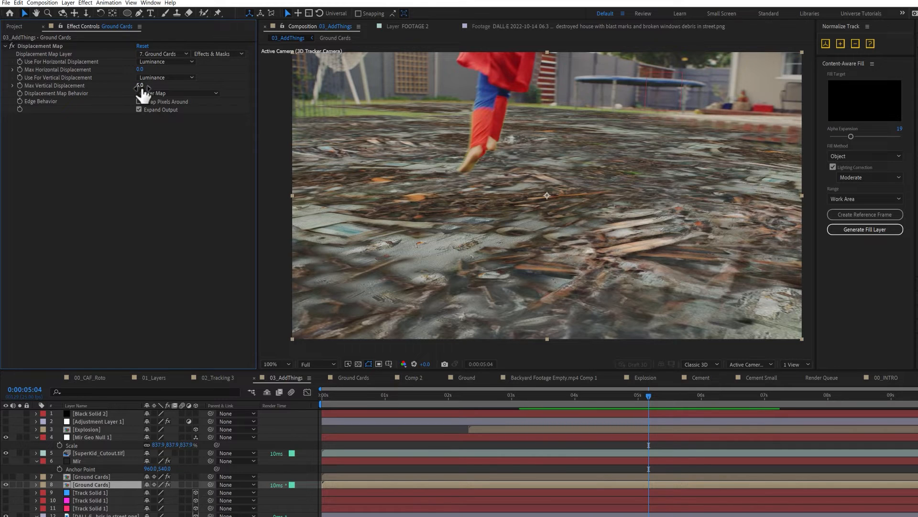
# Set Max Vertical Displacement to 36 on the original Ground Cards layer and preview the displaced ground from the composition's start
pyautogui.moveTo(142, 91); pyautogui.dragTo(158, 90)
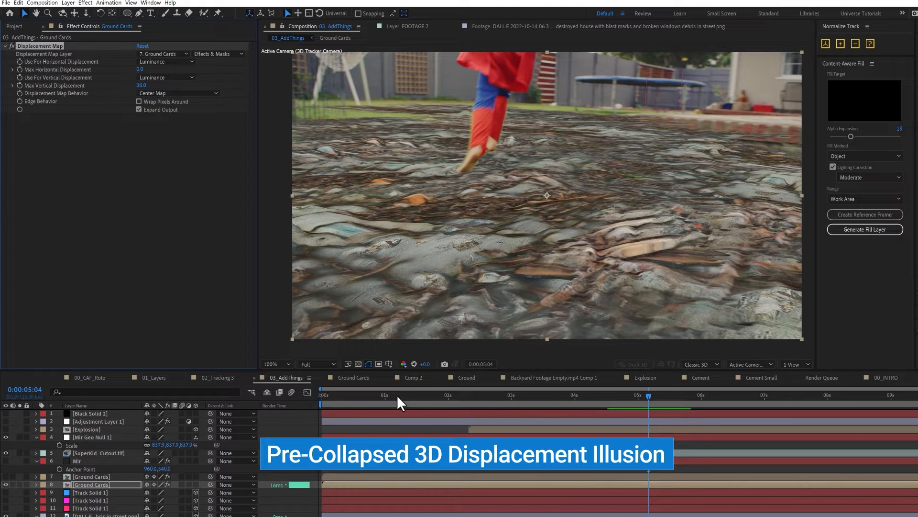
pyautogui.click(316, 404)
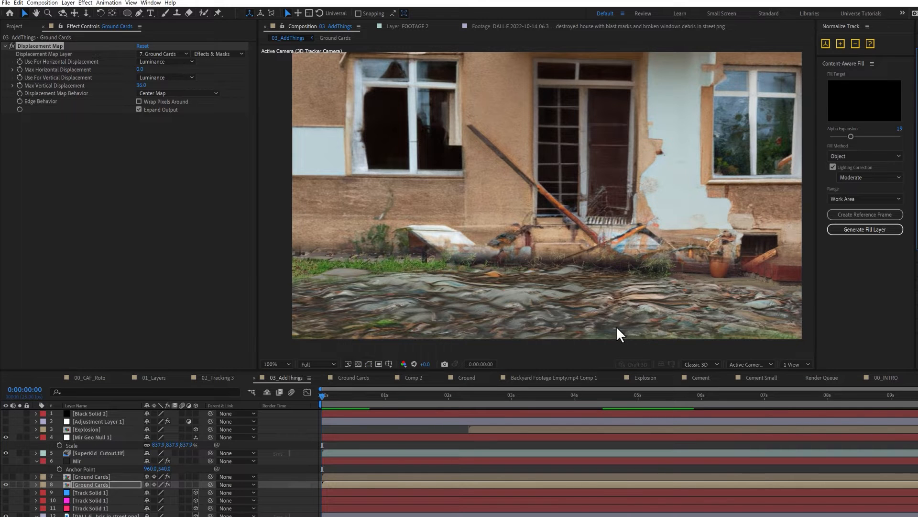
pyautogui.press('space')
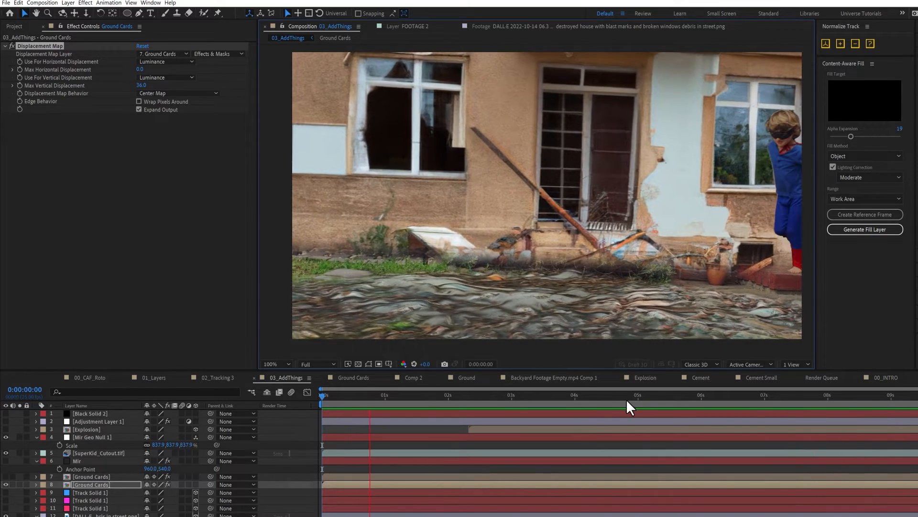
pyautogui.click(629, 399)
pyautogui.click(647, 400)
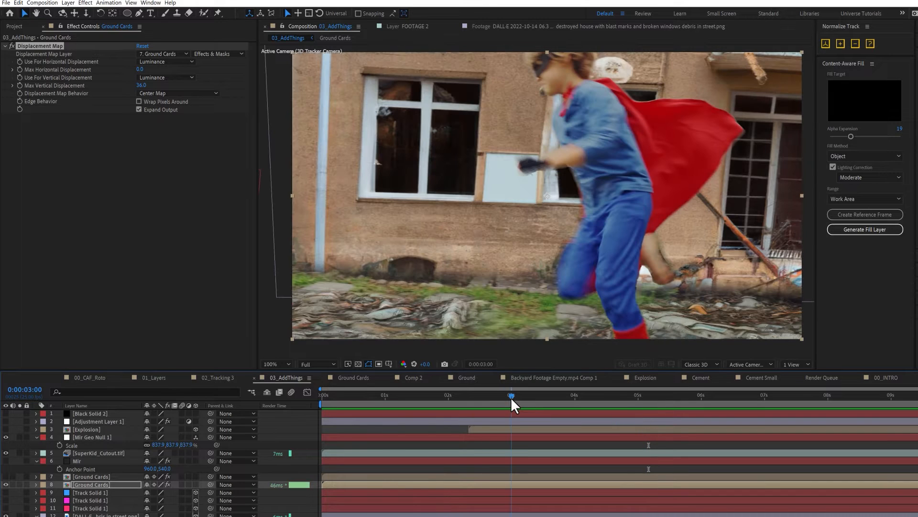
pyautogui.click(633, 399)
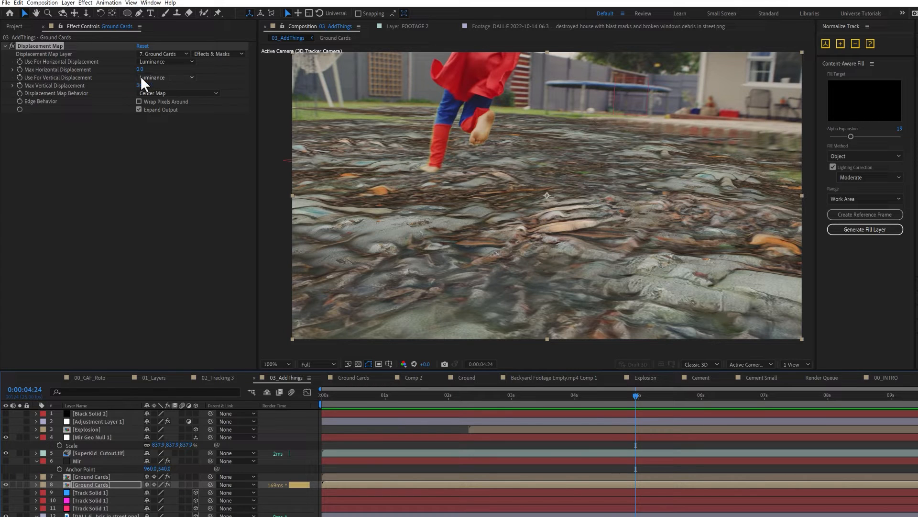
# Try a Blur Radius of 17 on the upper Ground Cards copy, and reduce the radius to 0
pyautogui.click(108, 474)
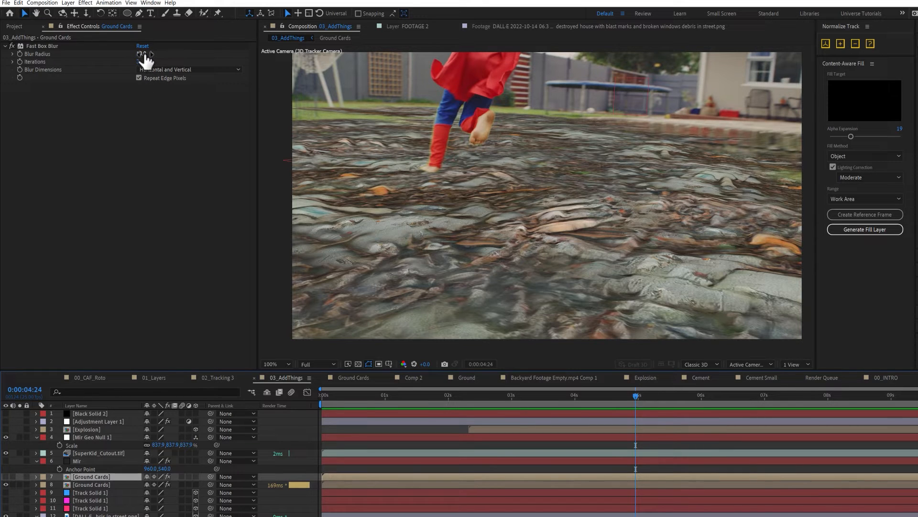
pyautogui.moveTo(146, 57); pyautogui.dragTo(147, 54)
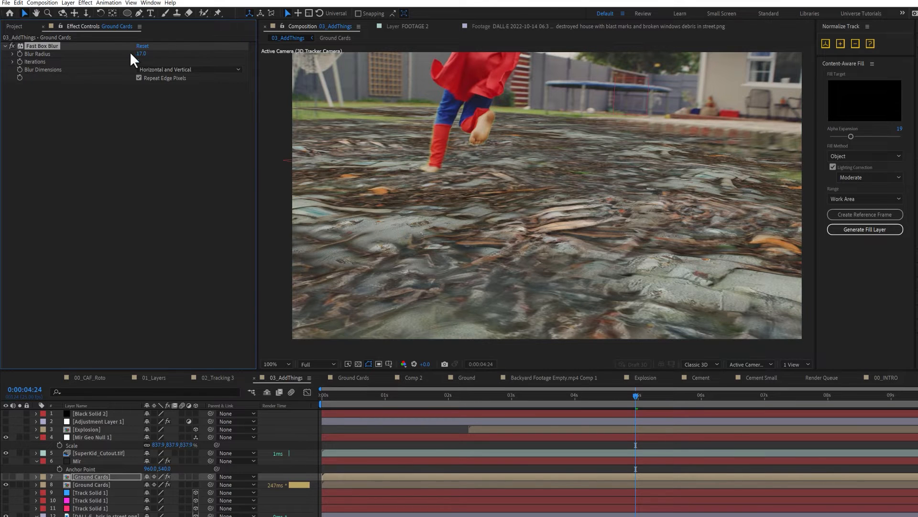
pyautogui.moveTo(155, 56); pyautogui.dragTo(141, 64)
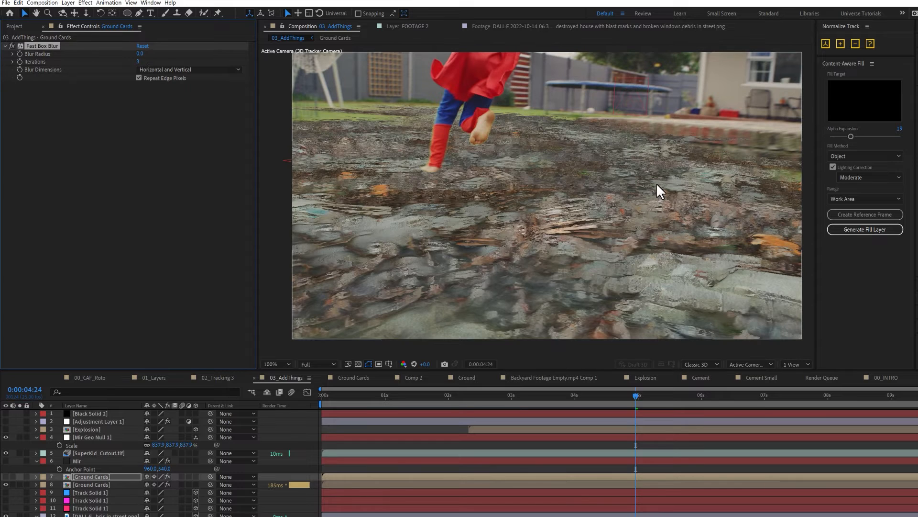
# Set Max Vertical Displacement to 92 on the original Ground Cards layer and preview the ground around five seconds
pyautogui.click(84, 484)
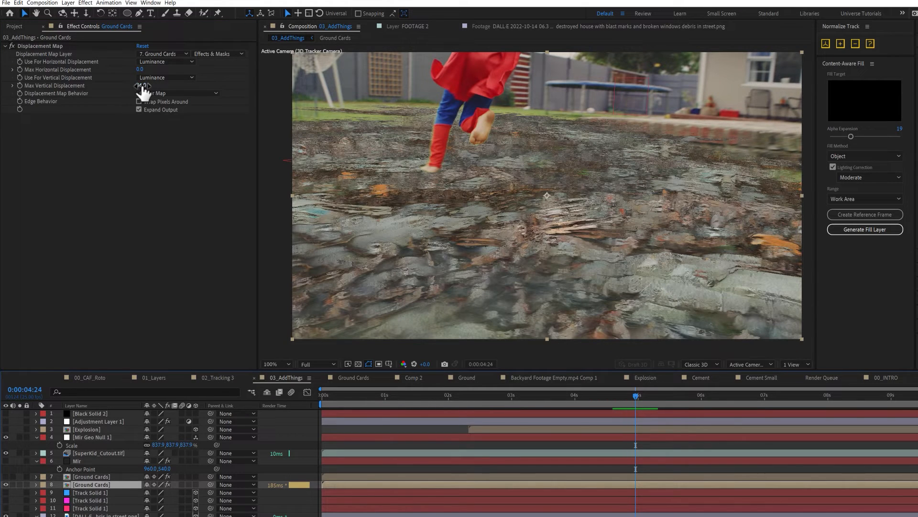
pyautogui.moveTo(143, 86); pyautogui.dragTo(163, 85)
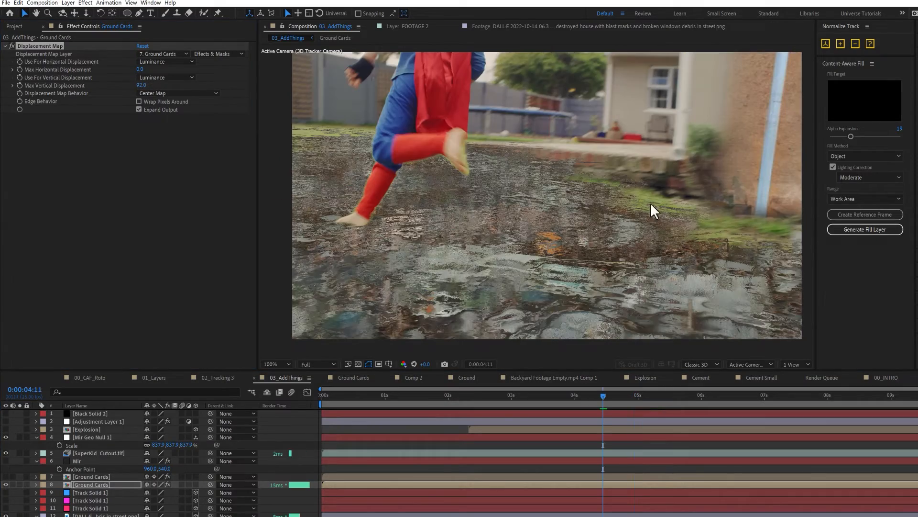
pyautogui.press('space')
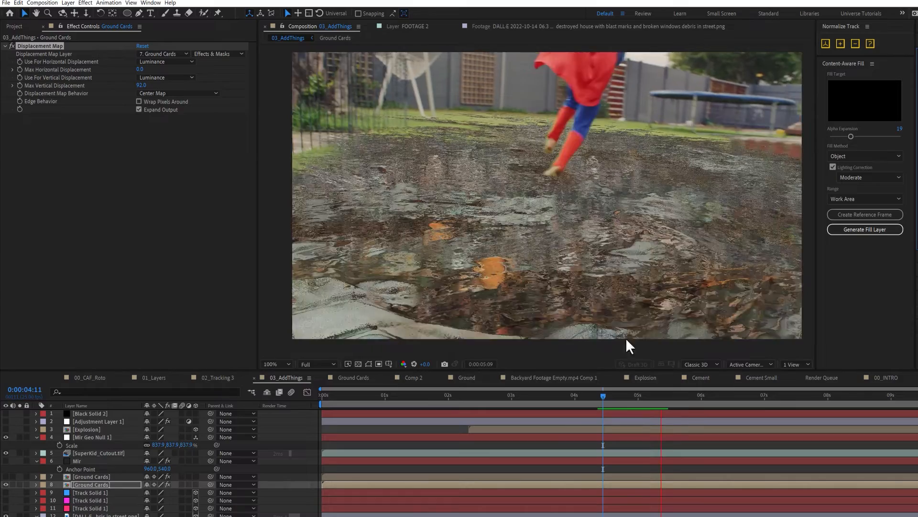
pyautogui.moveTo(649, 396); pyautogui.dragTo(660, 398)
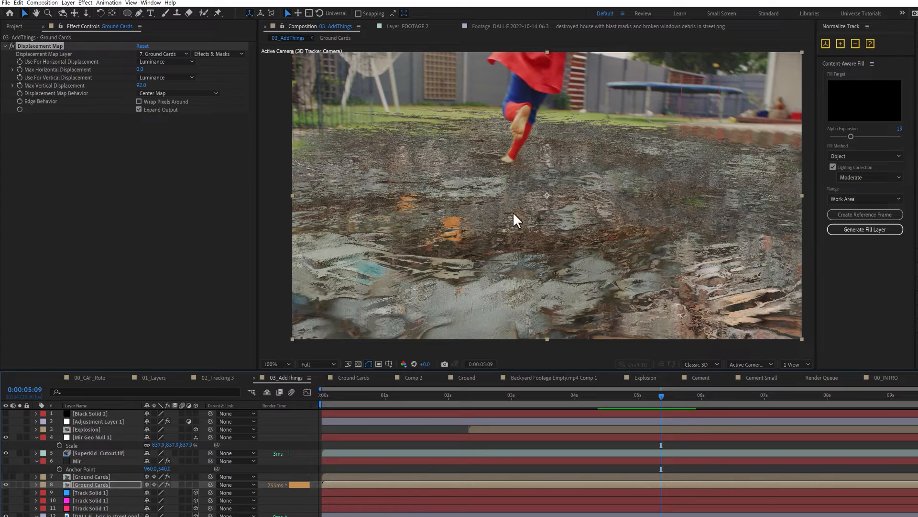
# Apply the Reflection effect to the SuperKid_Cutout.tif layer
pyautogui.click(122, 452)
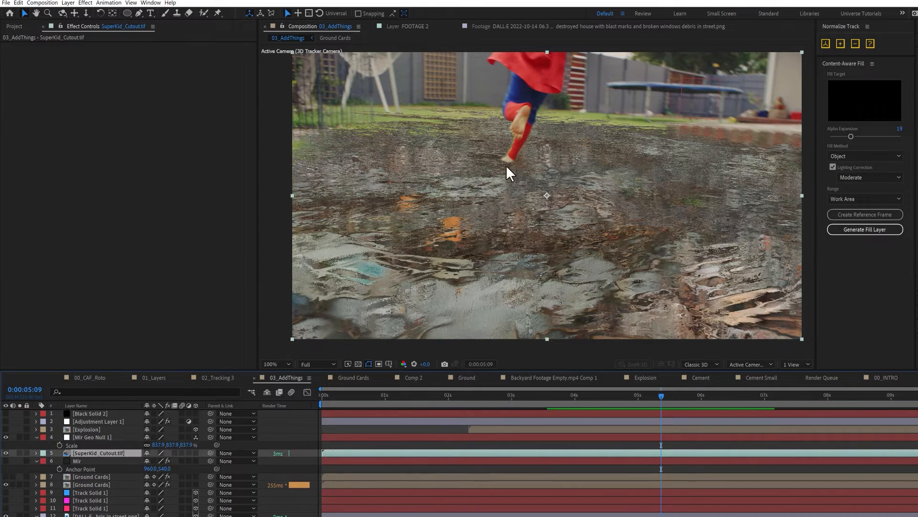
pyautogui.moveTo(549, 82); pyautogui.dragTo(555, 113)
pyautogui.hotkey('ctrl', 'z')
pyautogui.hotkey('ctrl', 'space')
pyautogui.write('re')
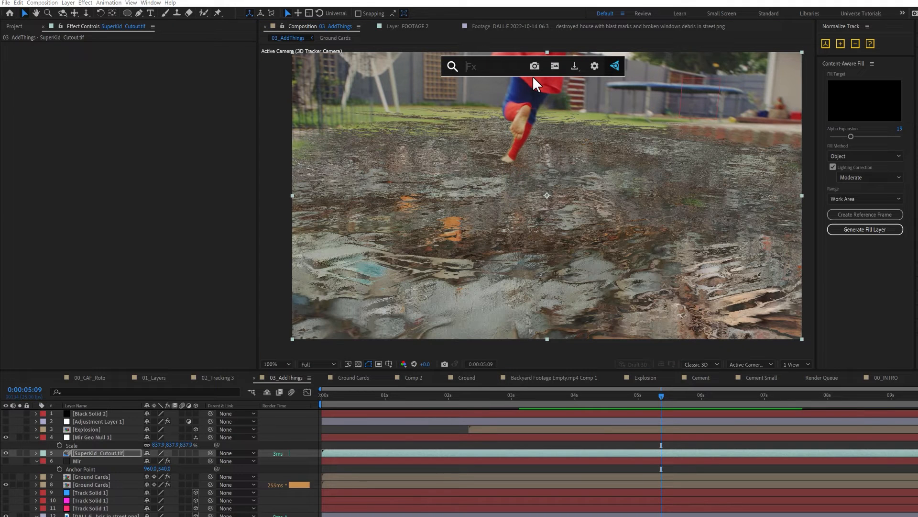
pyautogui.write('f')
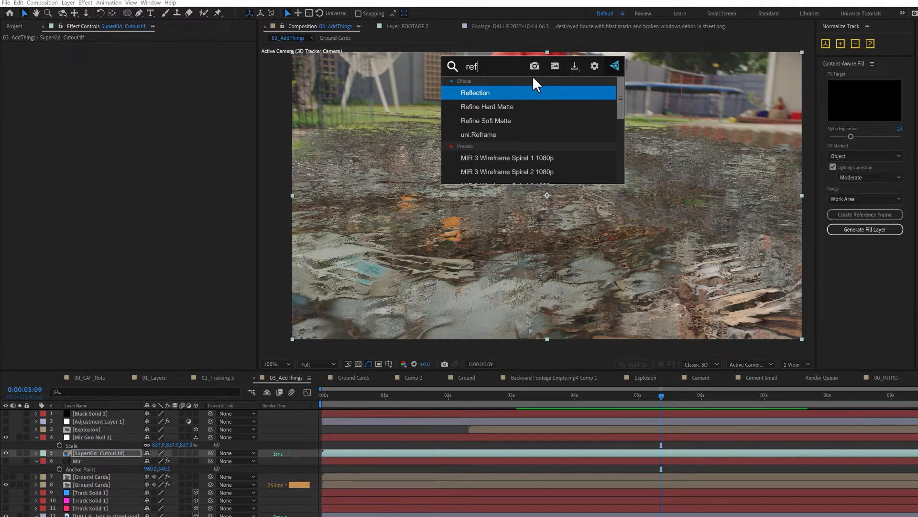
pyautogui.press('Return')
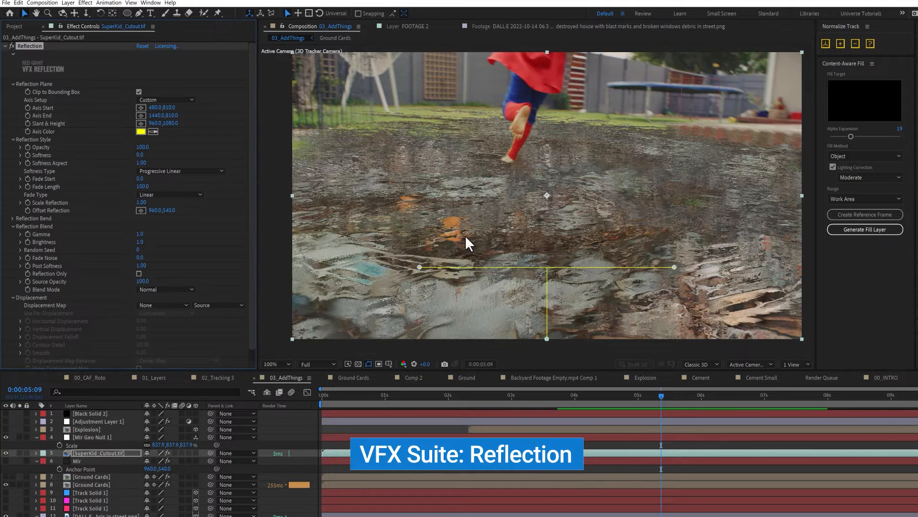
# Place the reflection axis at the boy's foot from 404,395 to 1496,394, with Slant & Height at 952,845, and set Softness to 64
pyautogui.moveTo(420, 266); pyautogui.dragTo(400, 154)
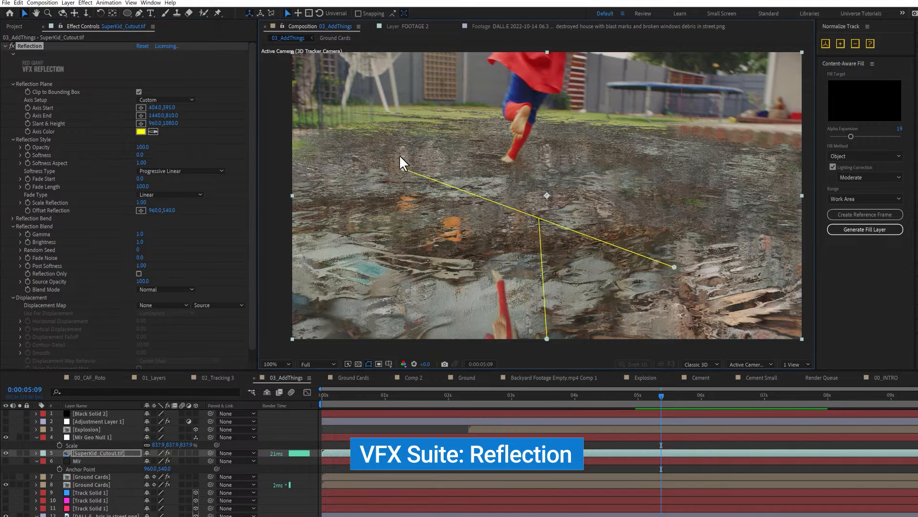
pyautogui.moveTo(675, 265); pyautogui.dragTo(690, 156)
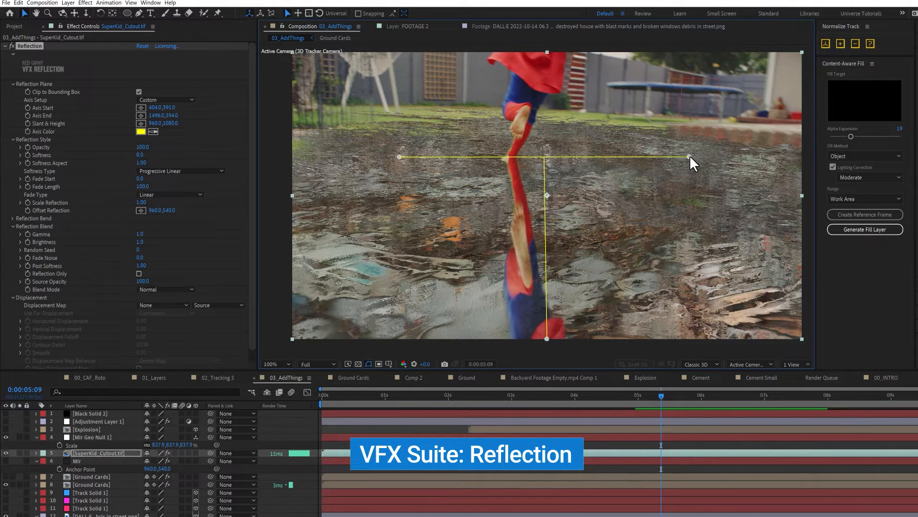
pyautogui.moveTo(547, 336); pyautogui.dragTo(544, 276)
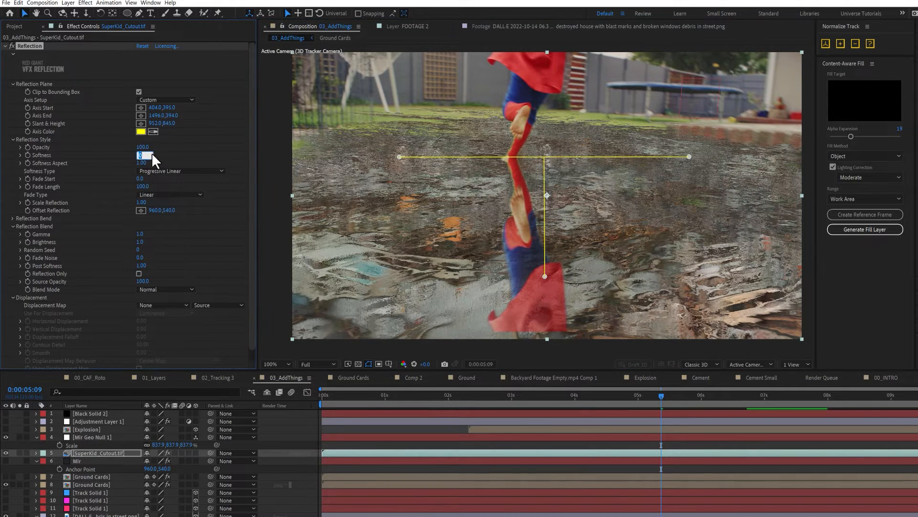
pyautogui.moveTo(169, 155); pyautogui.dragTo(173, 162)
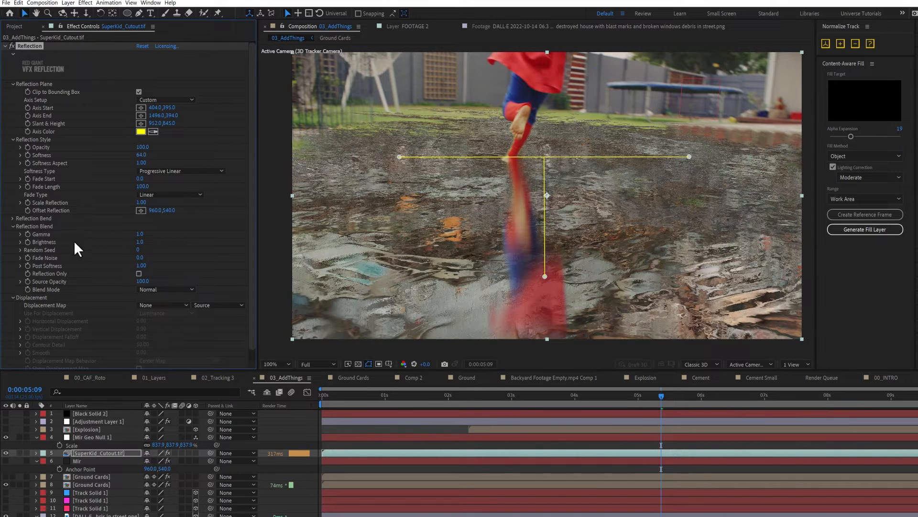
# Use 8. Ground Cards as the reflection's displacement map and set Horizontal Displacement to 5
pyautogui.click(526, 159)
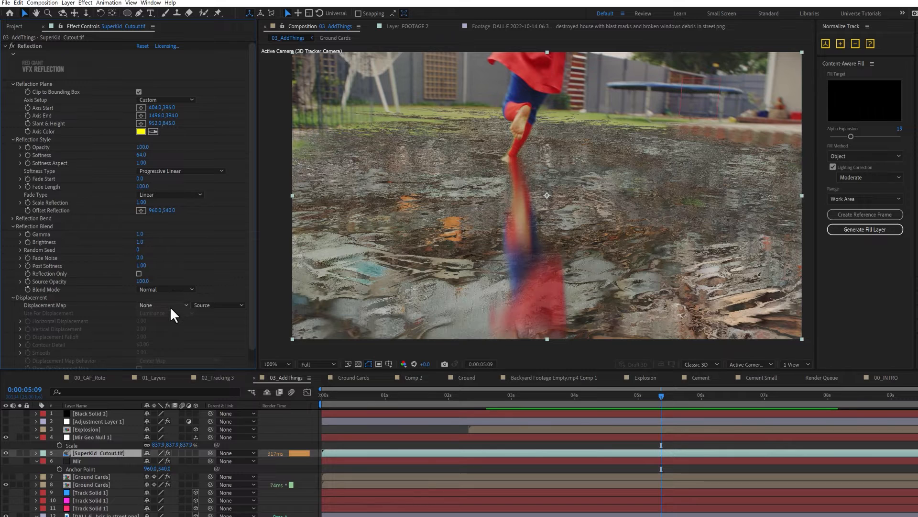
pyautogui.click(170, 305)
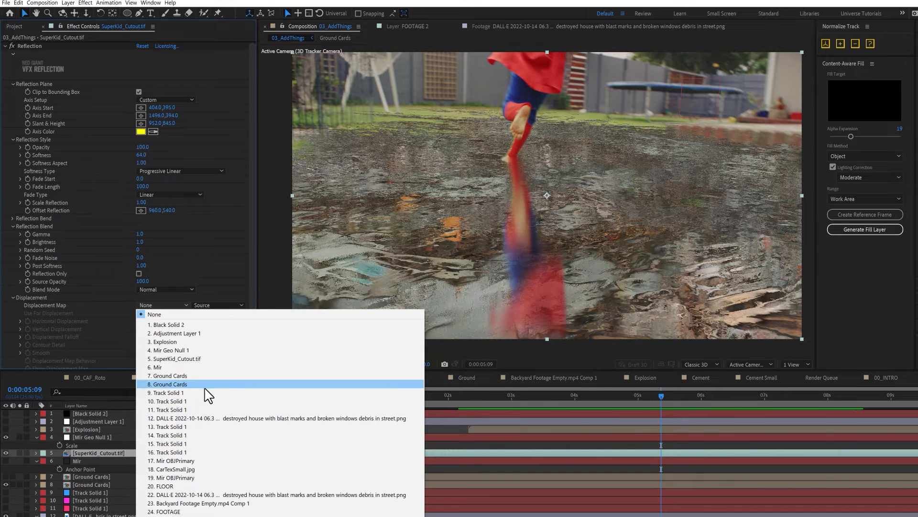
pyautogui.click(206, 385)
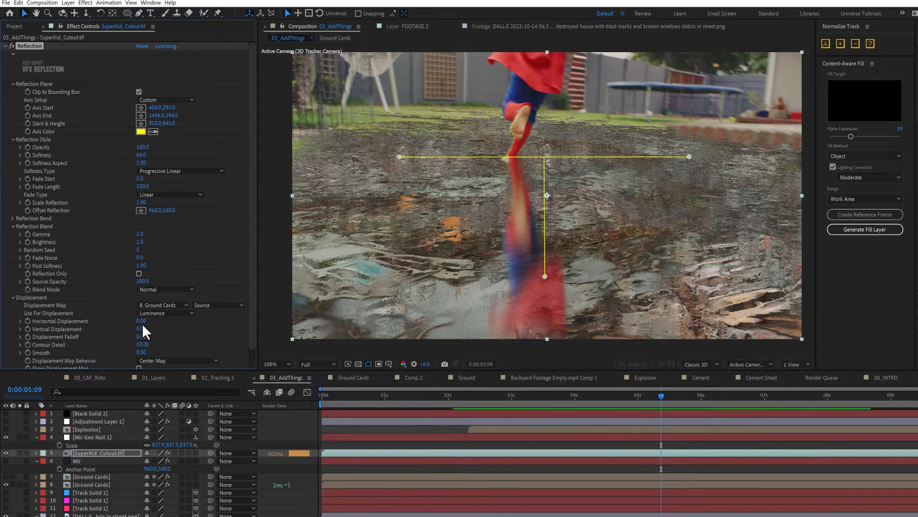
pyautogui.moveTo(146, 322); pyautogui.dragTo(146, 323)
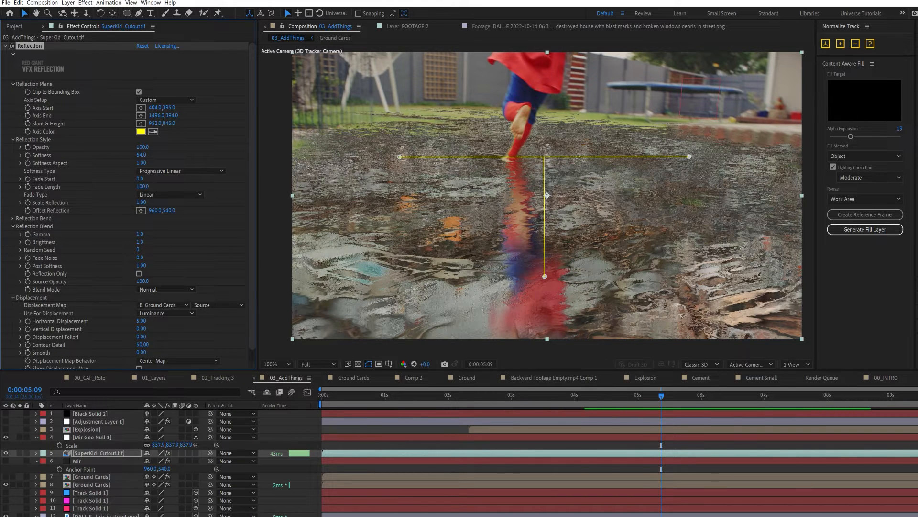
# Preview the boy's reflection without layer controls, and remove the Reflection effect from the SuperKid_Cutout.tif layer
pyautogui.hotkey('ctrl', 'shift', 'h')
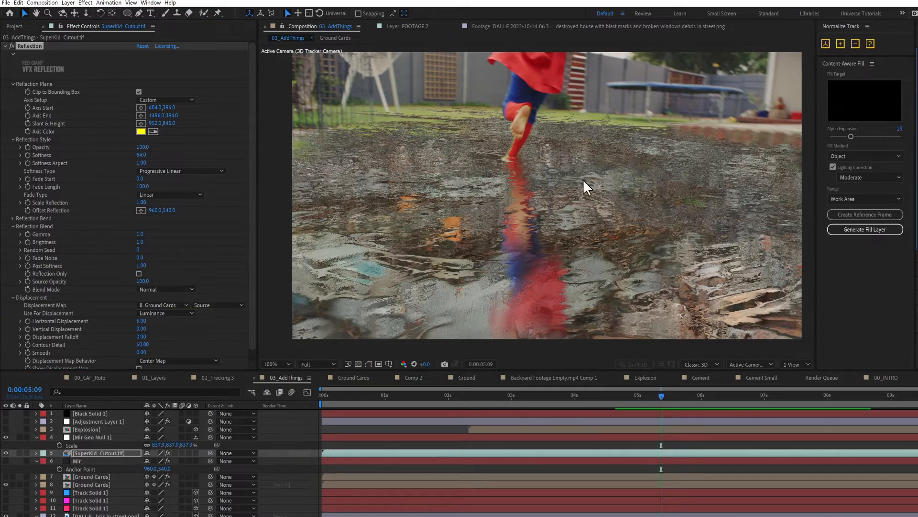
pyautogui.press('space')
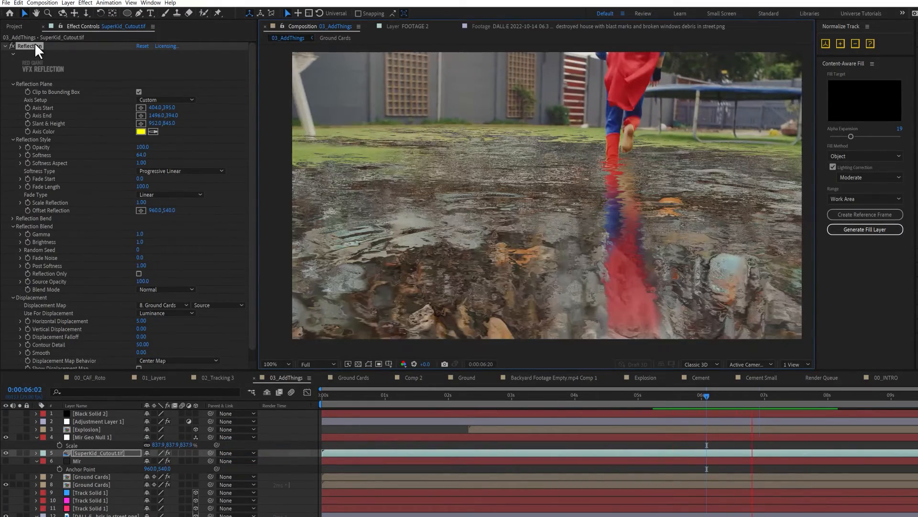
pyautogui.click(34, 44)
pyautogui.press('Delete')
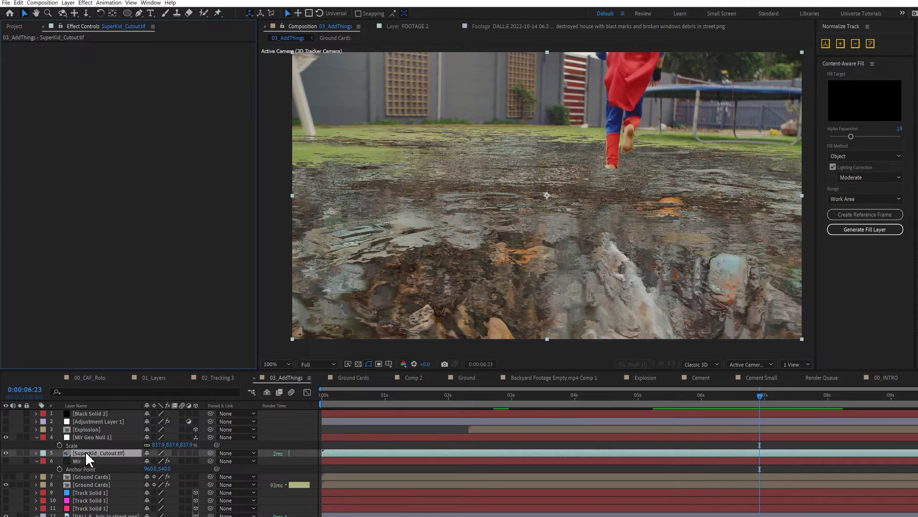
# Set the Fast Box Blur's Blur Radius to 10 on the upper Ground Cards copy
pyautogui.click(94, 485)
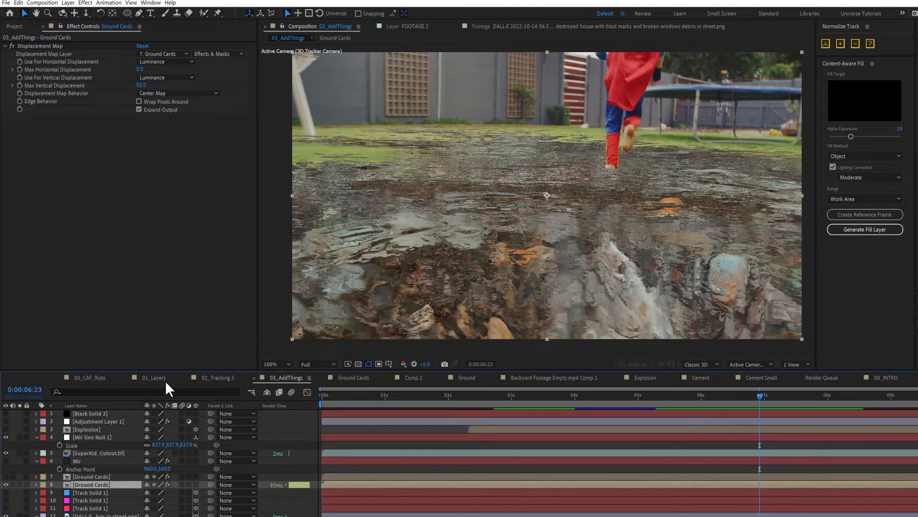
pyautogui.click(108, 476)
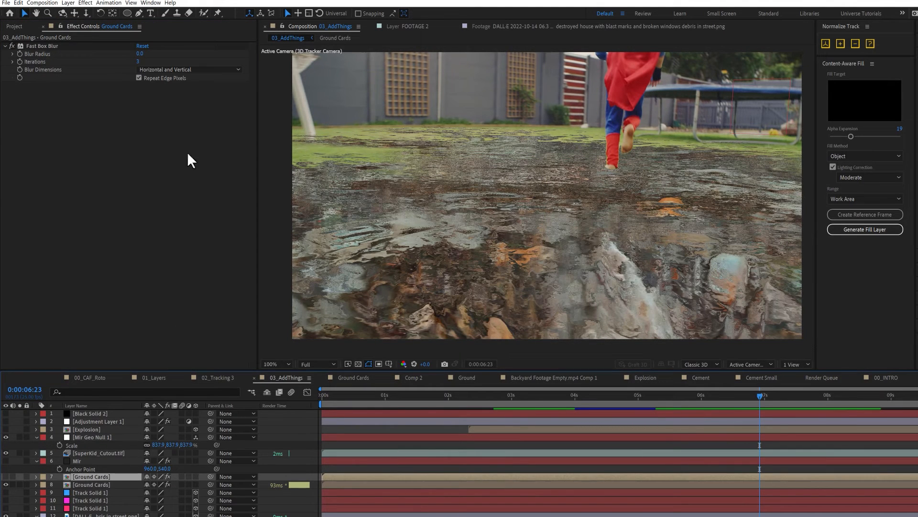
pyautogui.click(139, 54)
pyautogui.write('1')
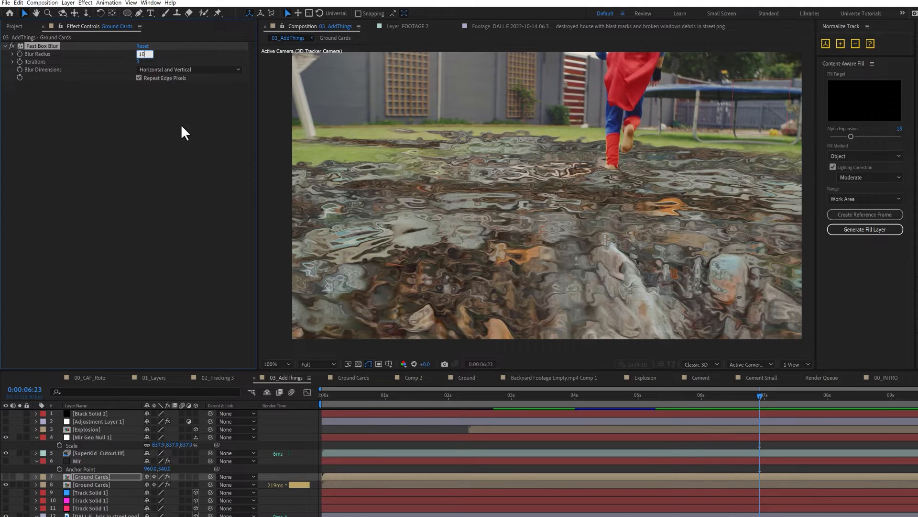
pyautogui.write('0')
pyautogui.press('Return')
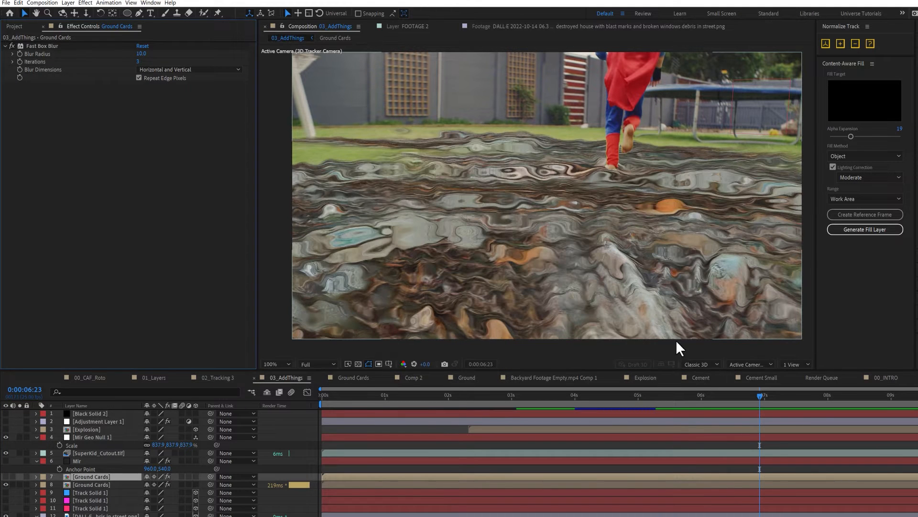
# Set Max Vertical Displacement to 25 on the original Ground Cards layer, checking the ground at 0:00:05:20
pyautogui.click(689, 401)
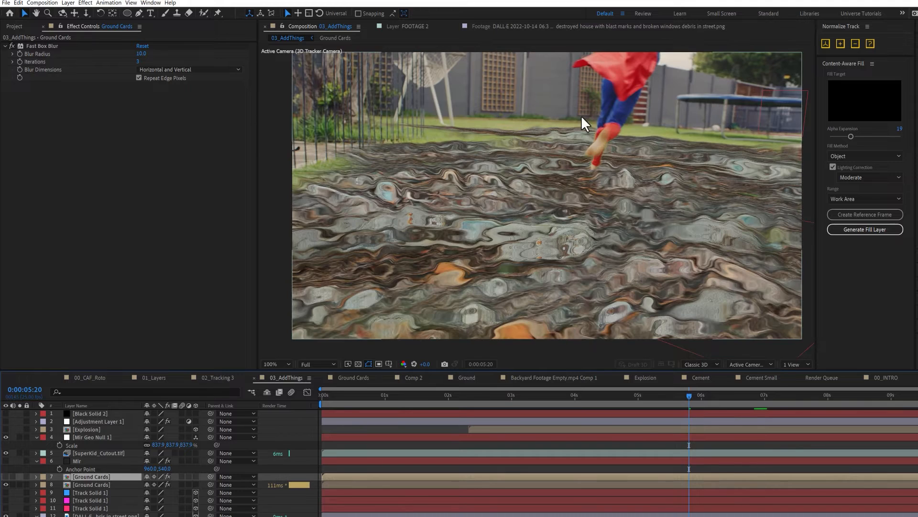
pyautogui.click(99, 484)
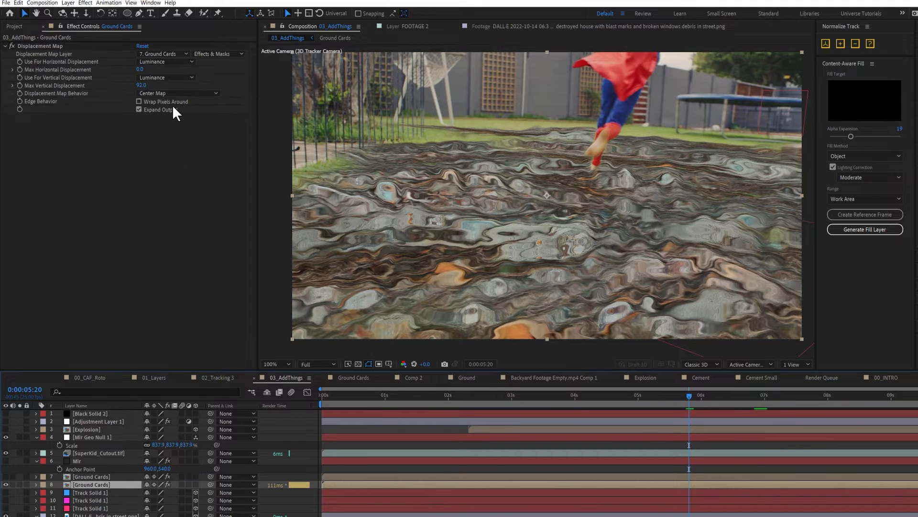
pyautogui.click(145, 87)
pyautogui.write('25')
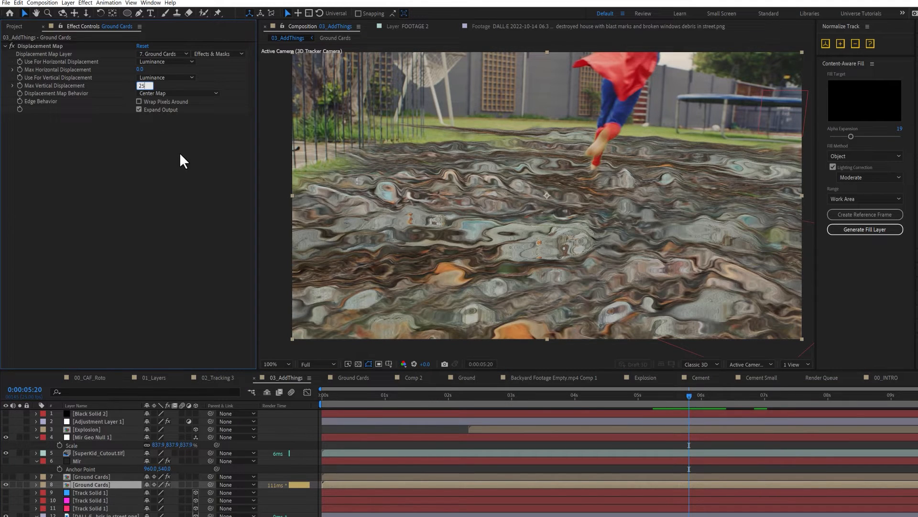
pyautogui.press('Return')
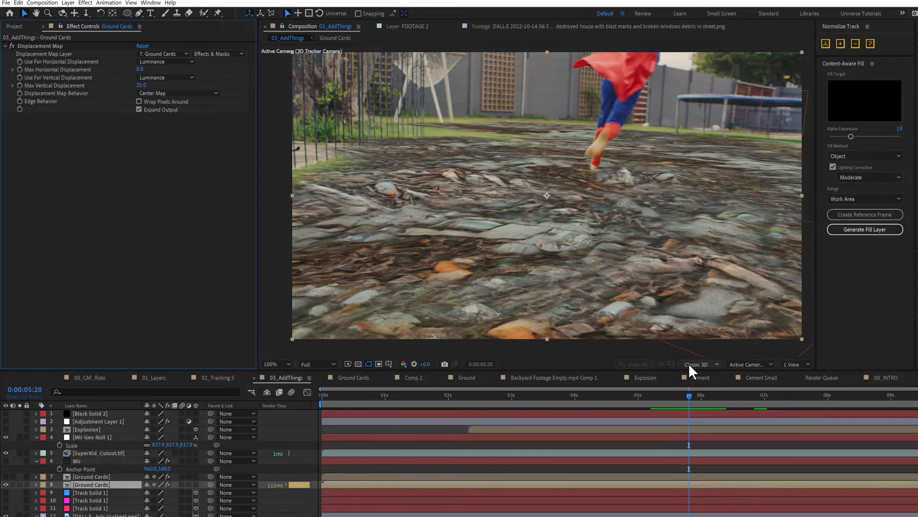
# Preview the displaced ground at several points of the shot, and view the wrecked car model in Cinema 4D
pyautogui.moveTo(685, 397); pyautogui.dragTo(613, 371)
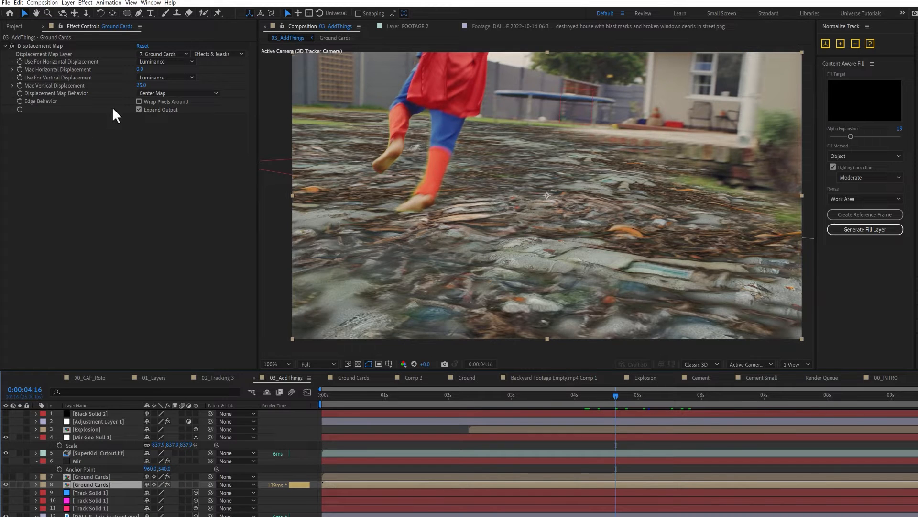
pyautogui.click(694, 397)
pyautogui.press('space')
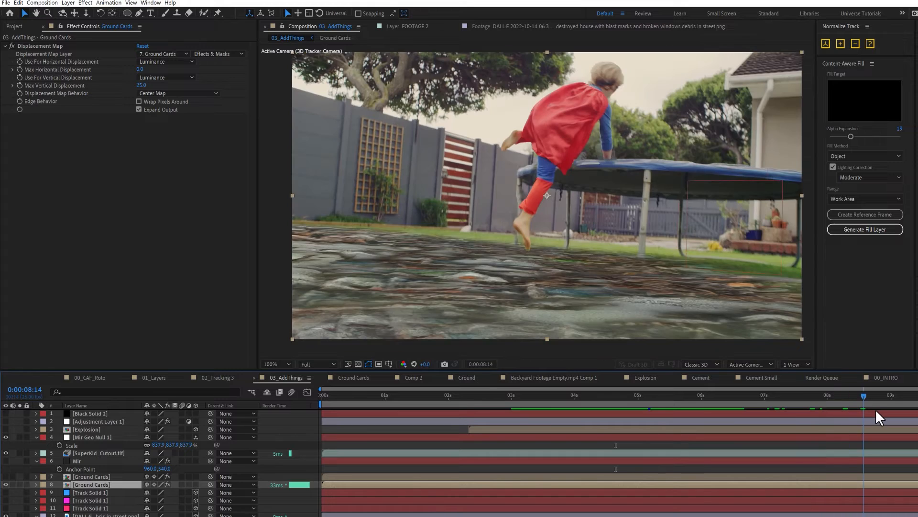
pyautogui.moveTo(895, 411); pyautogui.dragTo(876, 414)
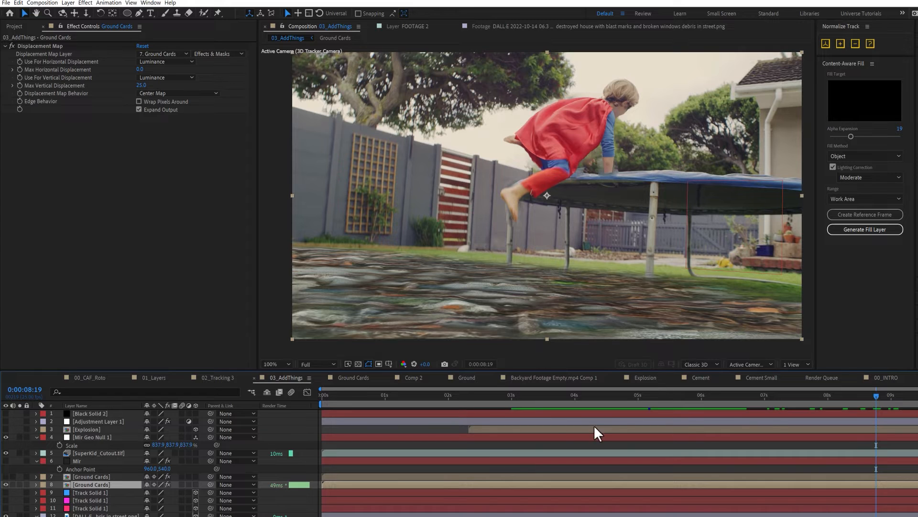
pyautogui.moveTo(677, 400); pyautogui.dragTo(491, 407)
pyautogui.moveTo(686, 401); pyautogui.dragTo(806, 399)
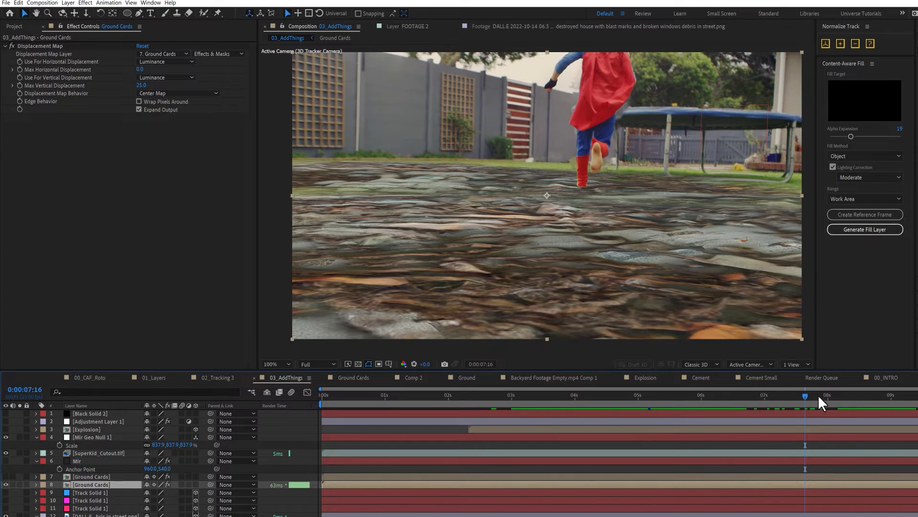
pyautogui.moveTo(821, 398); pyautogui.dragTo(877, 401)
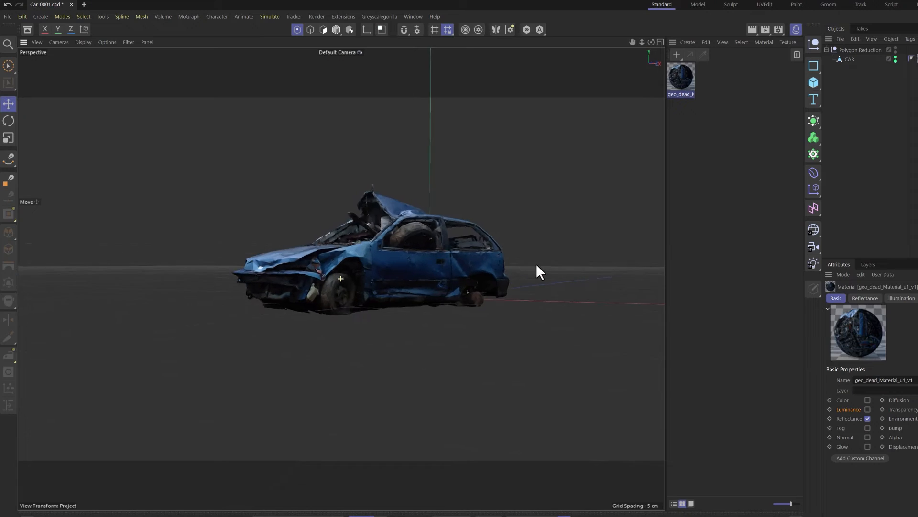
pyautogui.moveTo(536, 266)
pyautogui.mouseDown()
pyautogui.moveTo(455, 267)
pyautogui.moveTo(603, 267)
pyautogui.moveTo(509, 295)
pyautogui.moveTo(388, 281)
pyautogui.moveTo(521, 254)
pyautogui.moveTo(533, 266)
pyautogui.moveTo(512, 262)
pyautogui.moveTo(498, 237)
pyautogui.moveTo(649, 235)
pyautogui.moveTo(445, 226)
pyautogui.moveTo(554, 240)
pyautogui.moveTo(535, 267)
pyautogui.moveTo(539, 253)
pyautogui.moveTo(549, 257)
pyautogui.mouseUp()
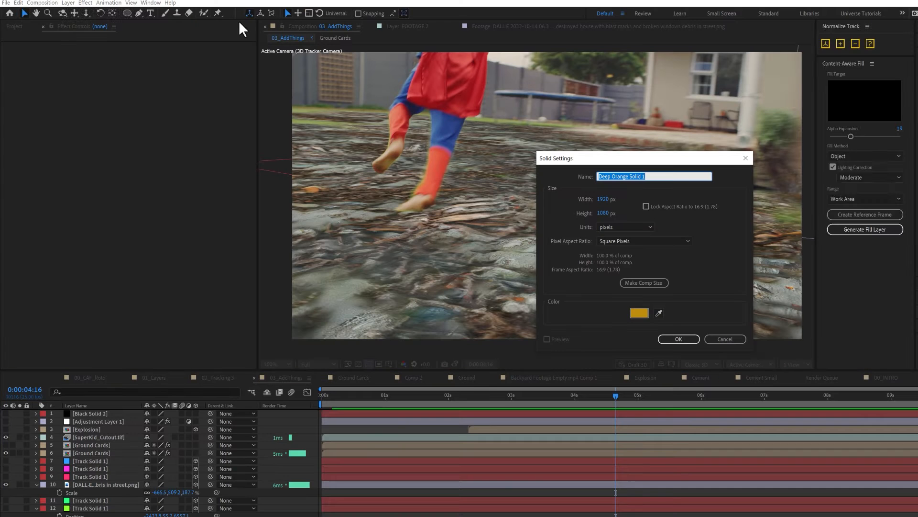
# Create a 1920 × 1080 px solid named Mir in black, hex 000000
pyautogui.click(640, 312)
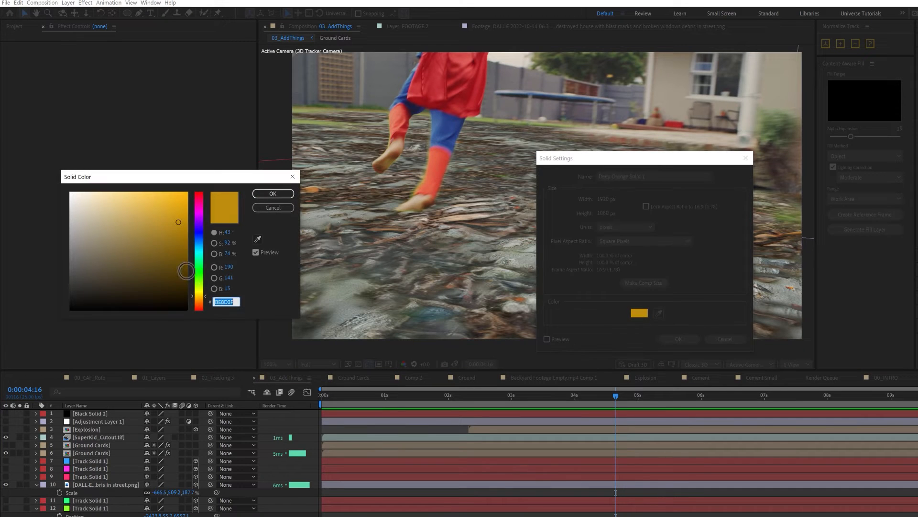
pyautogui.write('000000')
pyautogui.click(272, 194)
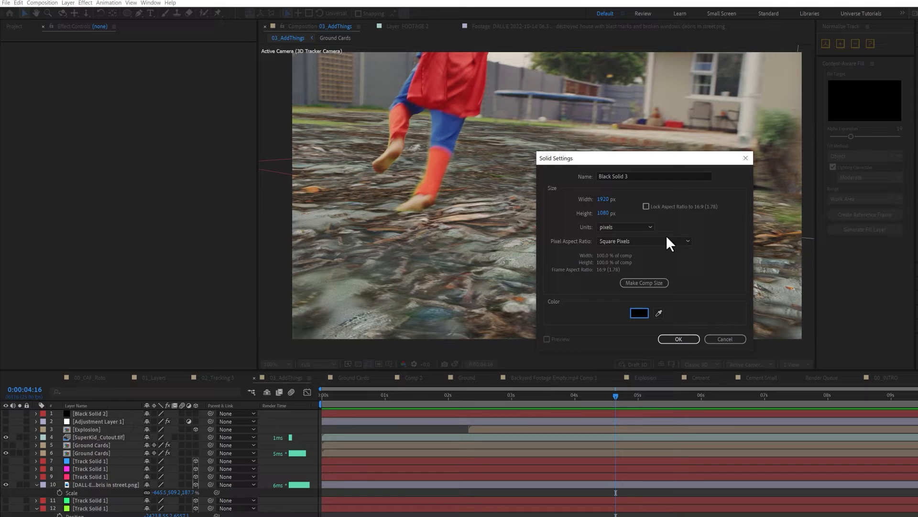
pyautogui.click(675, 176)
pyautogui.write('Mir')
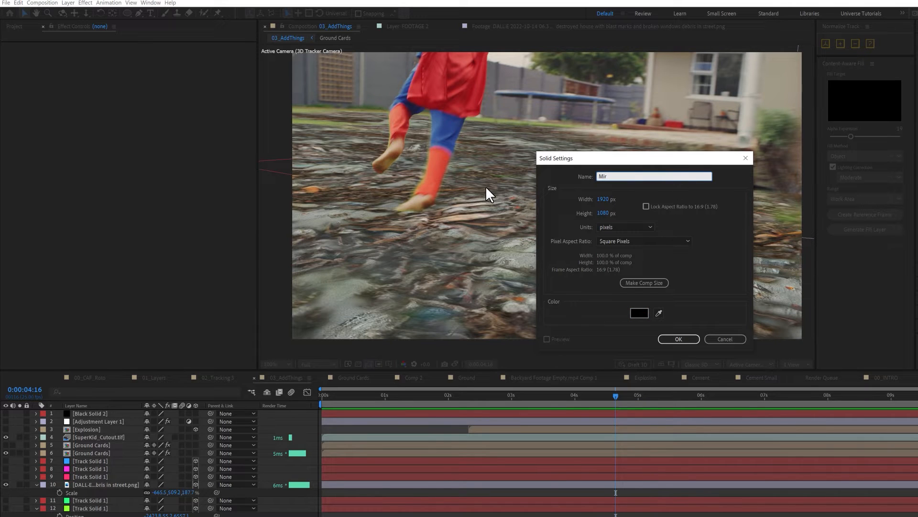
pyautogui.press('Return')
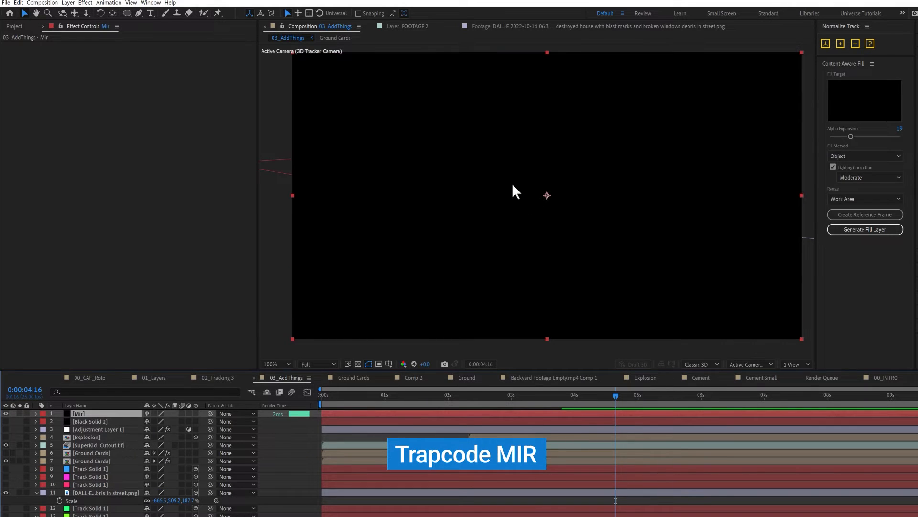
# Apply the Trapcode Mir effect to the Mir solid and preview its mesh in the tracked scene up to 0:00:05:21
pyautogui.hotkey('ctrl', 'space')
pyautogui.write('mir')
pyautogui.press('Return')
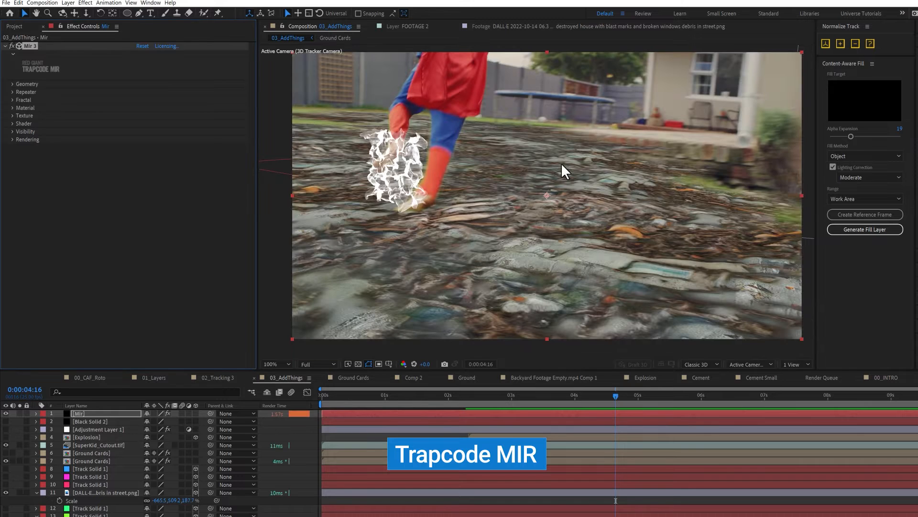
pyautogui.press('space')
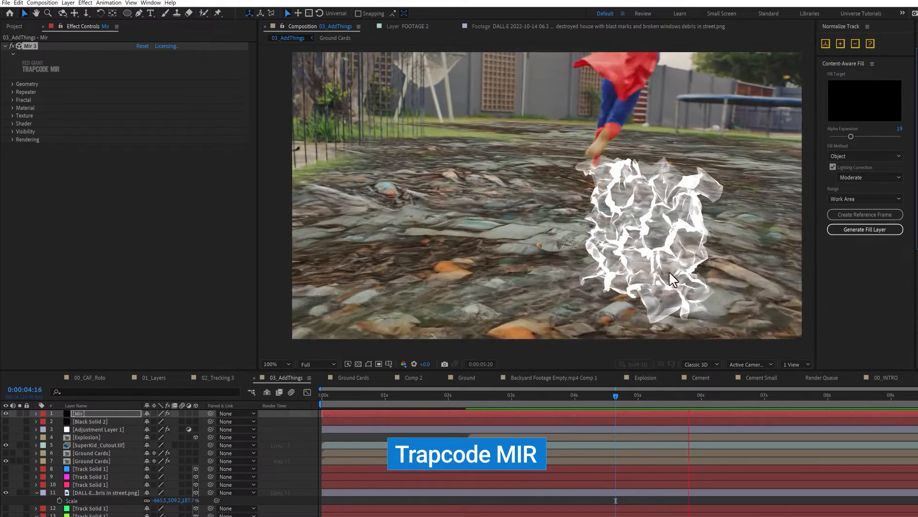
pyautogui.press('space')
pyautogui.moveTo(623, 396); pyautogui.dragTo(691, 407)
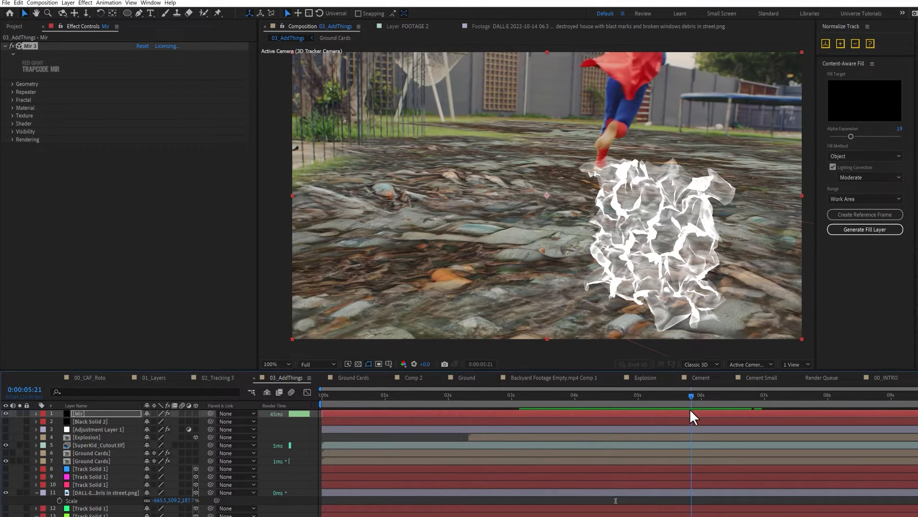
# Solo the Mir layer and set the effect's Base Geometry to 3D Model
pyautogui.click(19, 413)
pyautogui.click(14, 84)
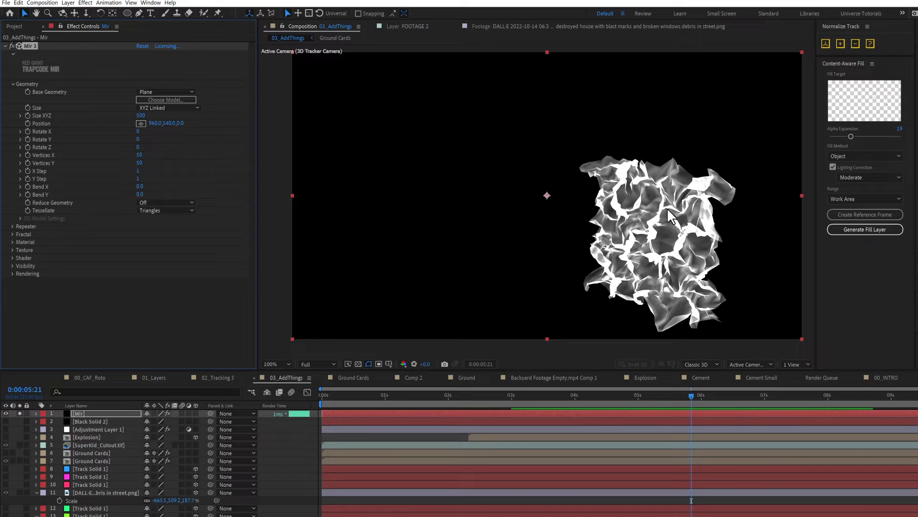
pyautogui.click(191, 92)
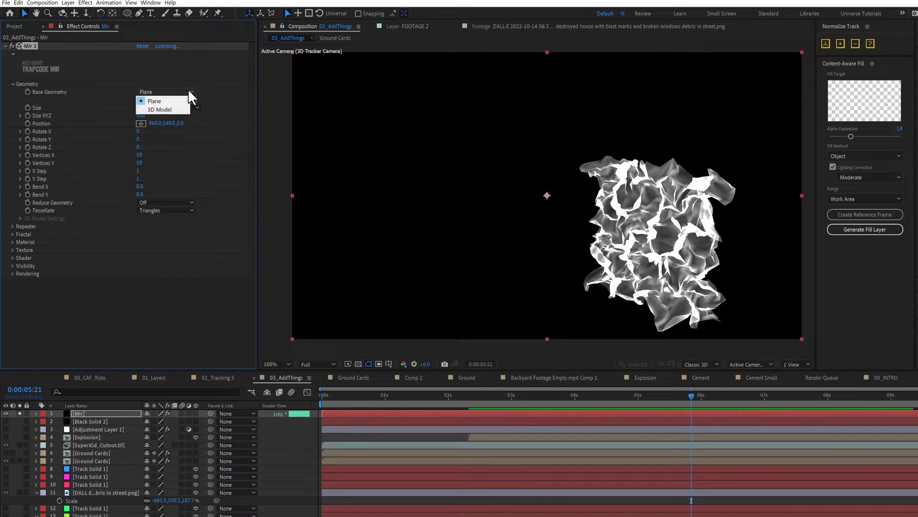
pyautogui.click(174, 110)
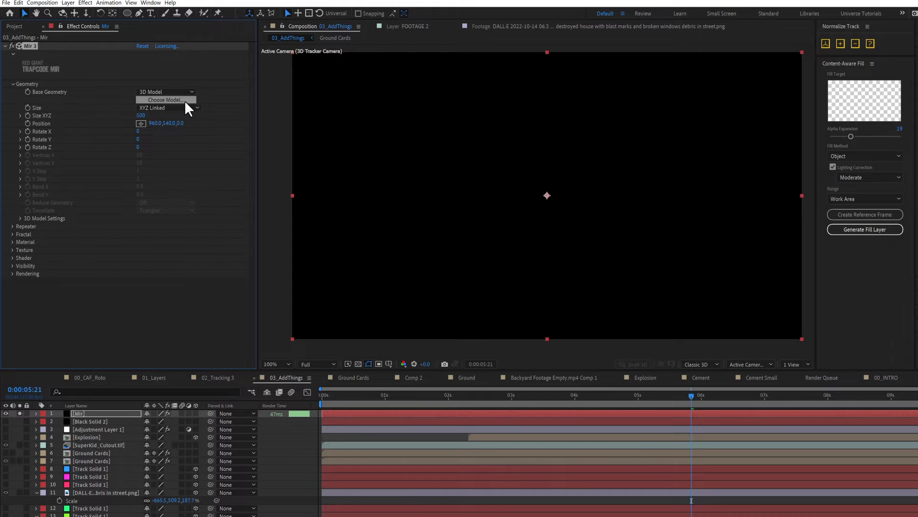
# Load Car_0001.c4d from the Car folder as the Mir effect's 3D model and check it at 0:00:05:05
pyautogui.click(184, 100)
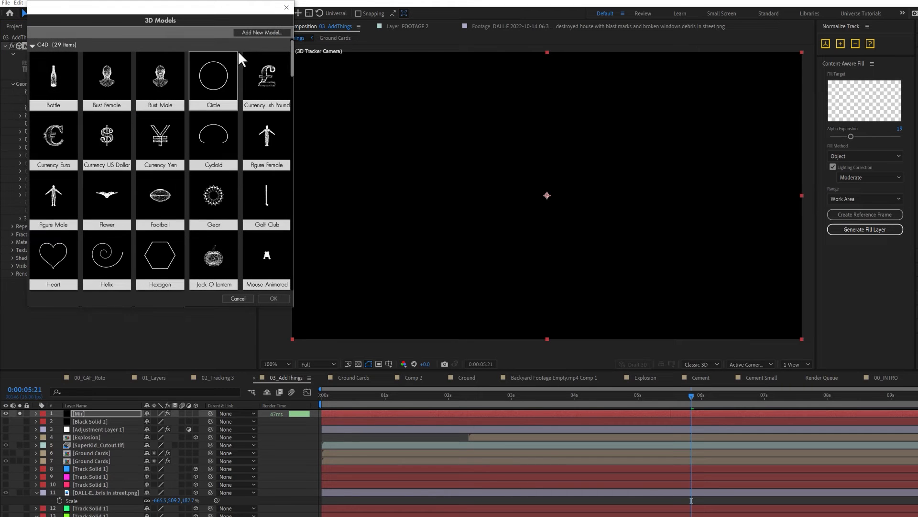
pyautogui.click(254, 33)
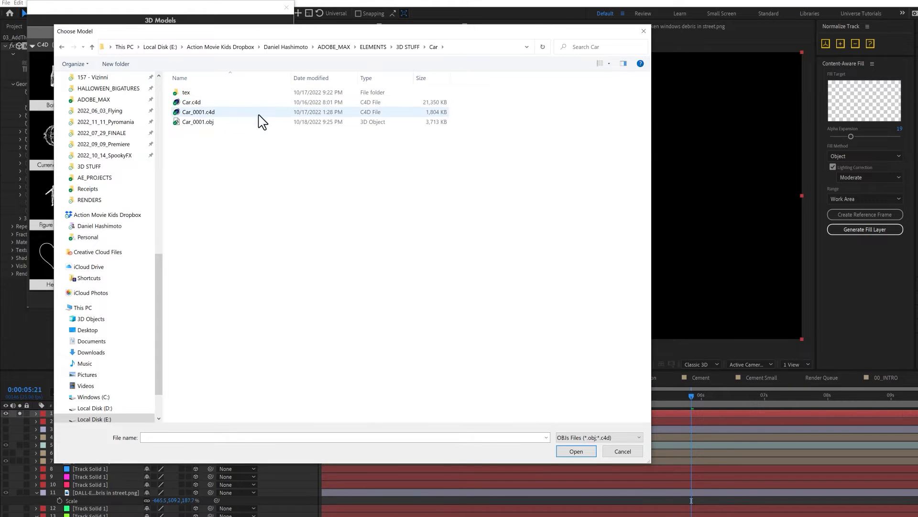
pyautogui.click(228, 114)
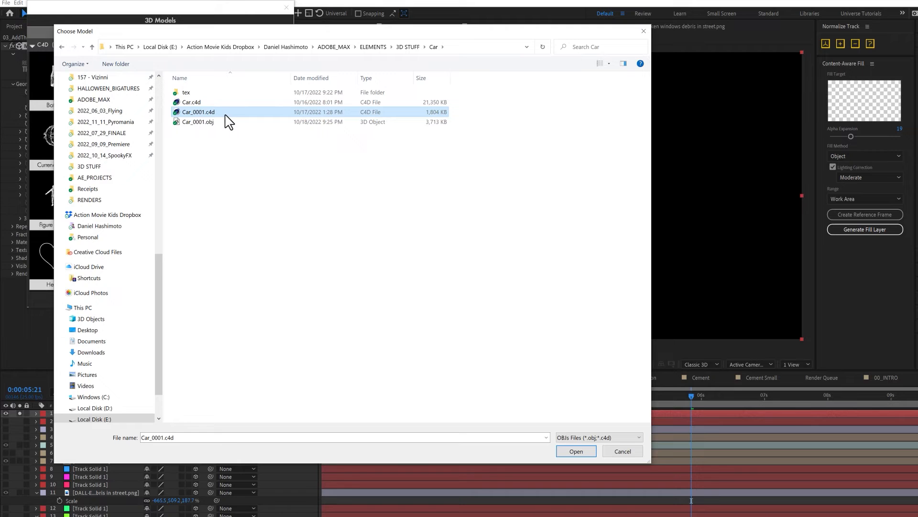
pyautogui.doubleClick(348, 114)
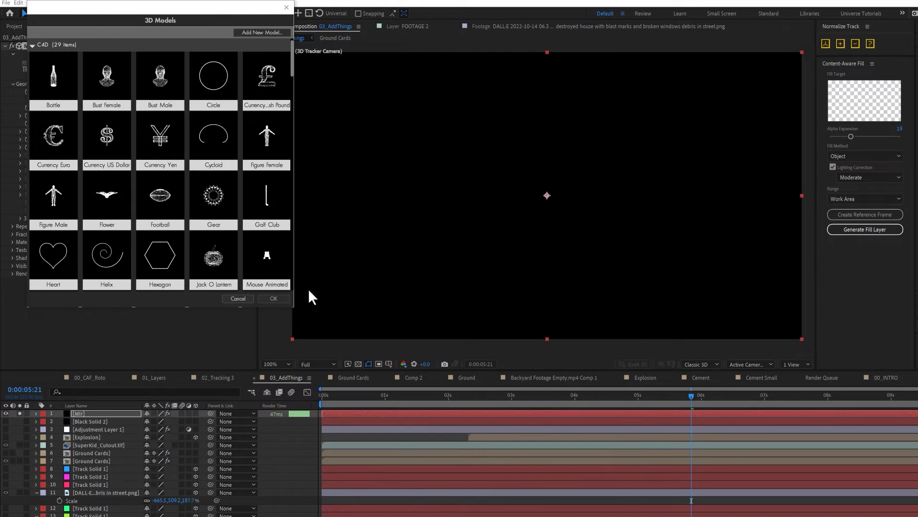
pyautogui.click(280, 296)
pyautogui.moveTo(662, 395); pyautogui.dragTo(651, 416)
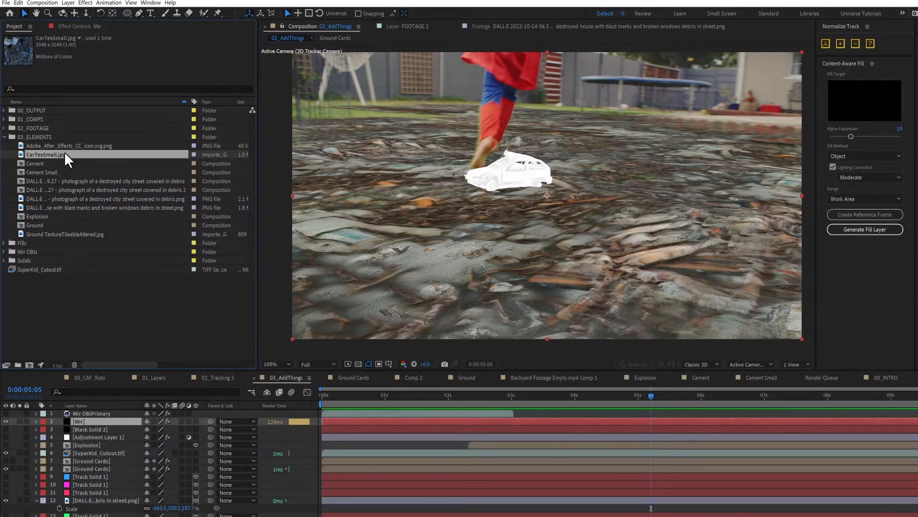
# Inspect the CarTexSmall.jpg texture, then add it to 03_AddThings directly beneath the Mir layer and hide it
pyautogui.doubleClick(65, 153)
pyautogui.press(',')
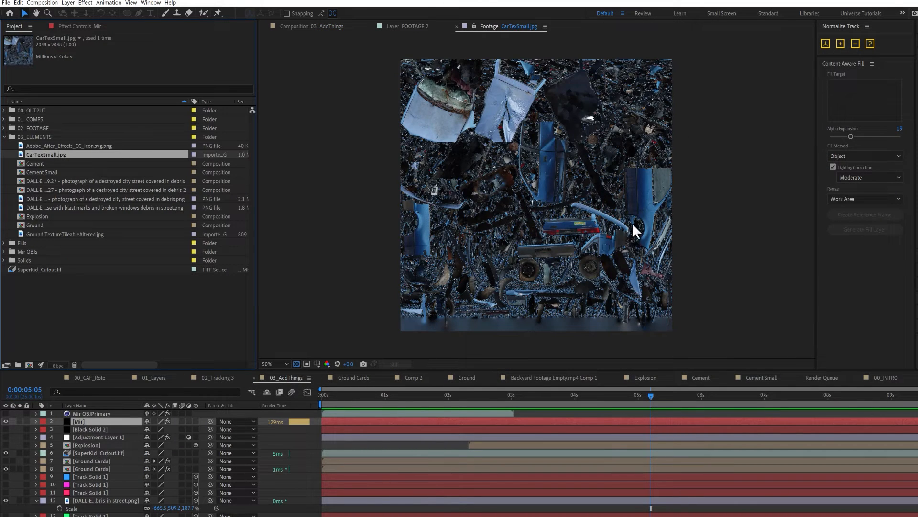
pyautogui.press('.')
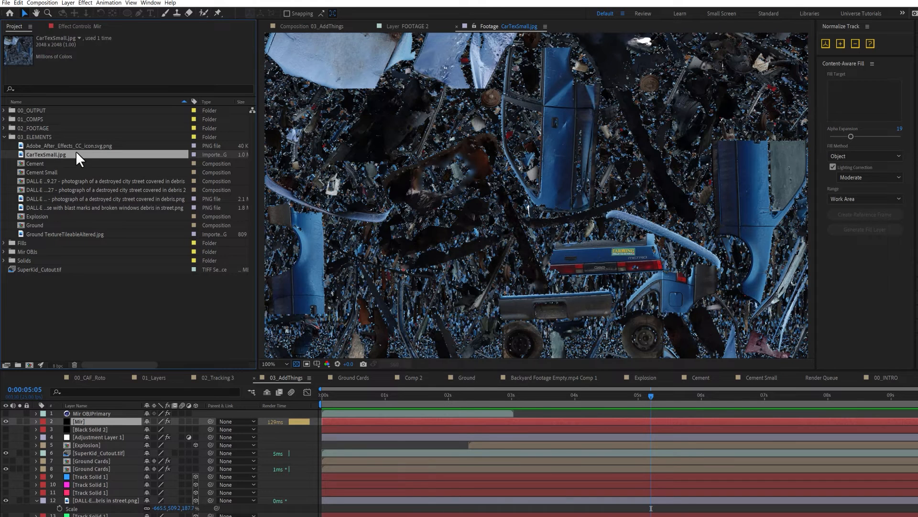
pyautogui.moveTo(76, 154); pyautogui.dragTo(97, 425)
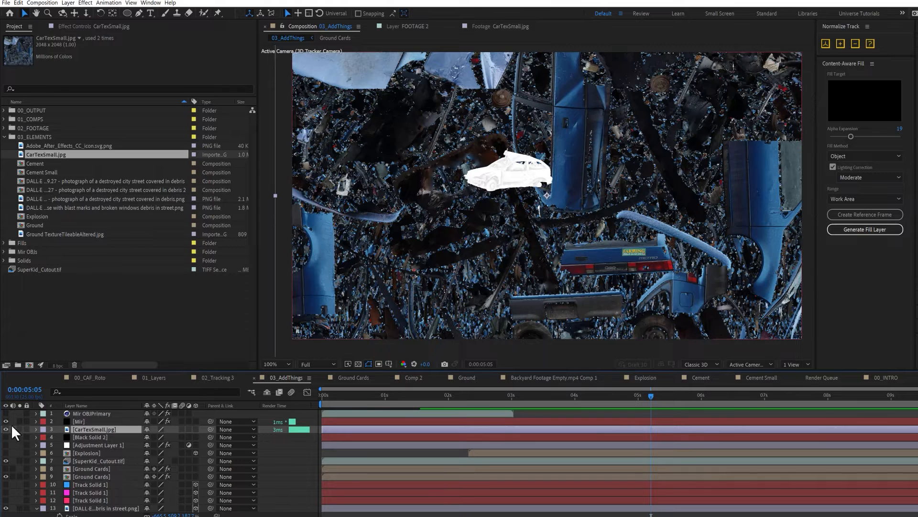
# Assign the CarTexSmall.jpg layer as the Mir effect's Texture Layer
pyautogui.click(81, 418)
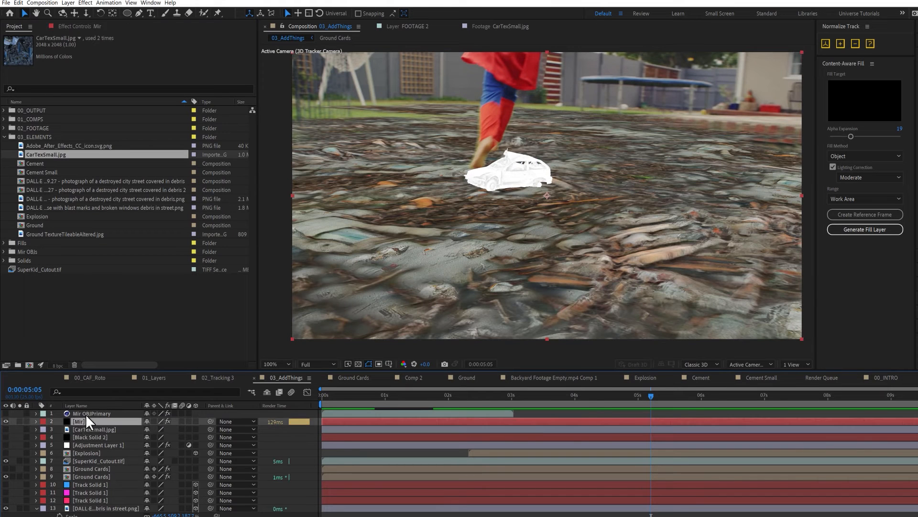
pyautogui.click(76, 27)
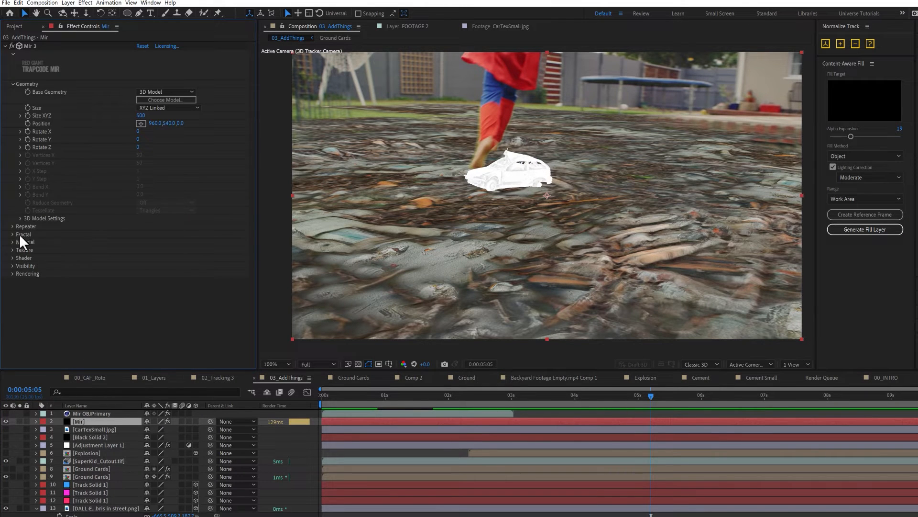
pyautogui.click(13, 250)
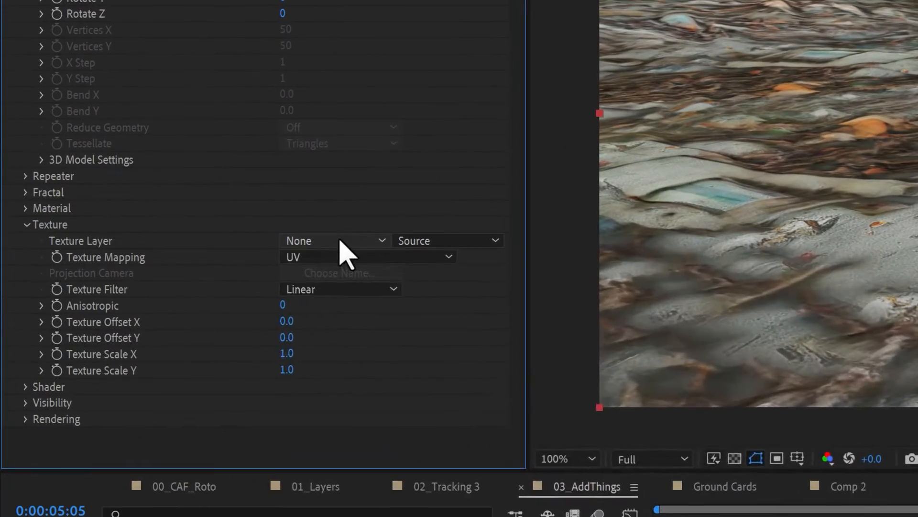
pyautogui.click(340, 239)
pyautogui.click(382, 319)
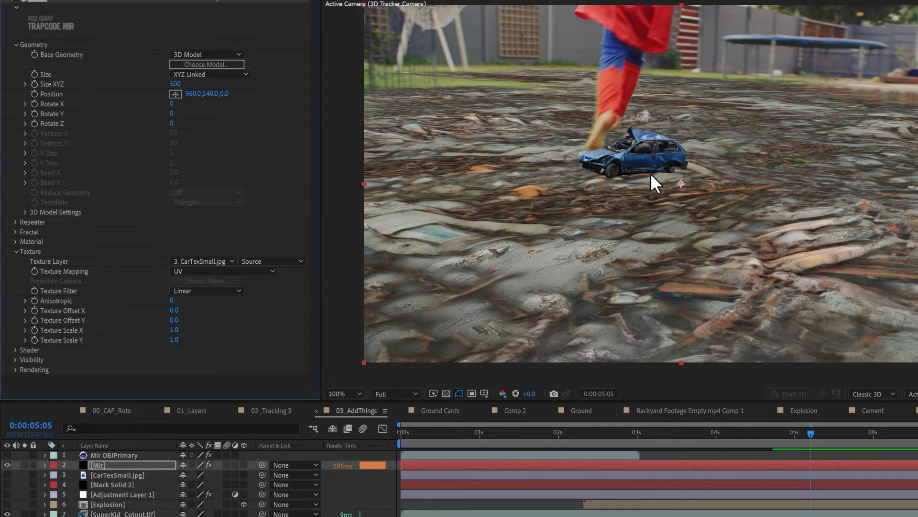
# Create a control null from the Mir effect's 3D Model Settings and select it
pyautogui.click(25, 212)
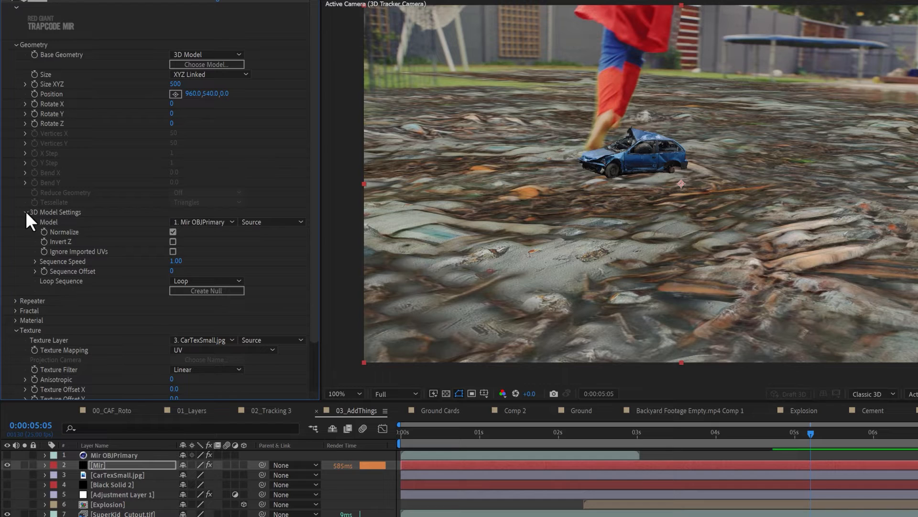
pyautogui.click(223, 289)
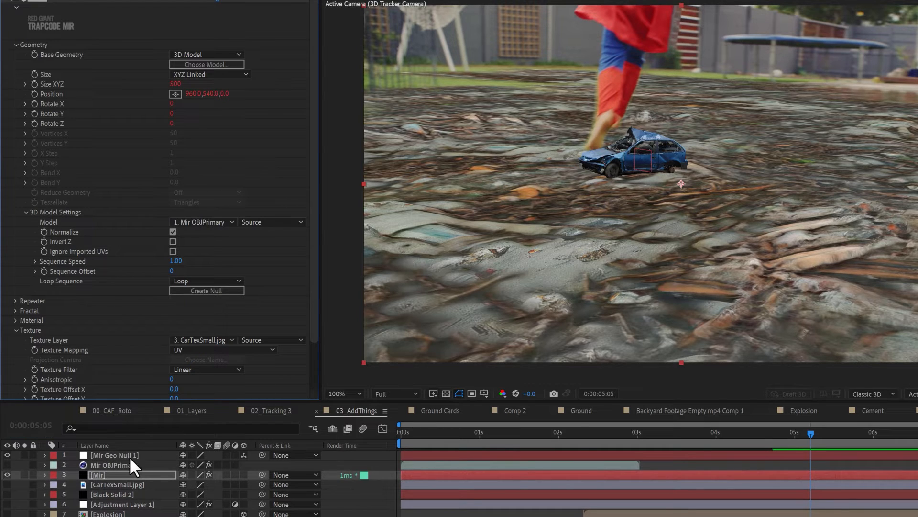
pyautogui.click(130, 455)
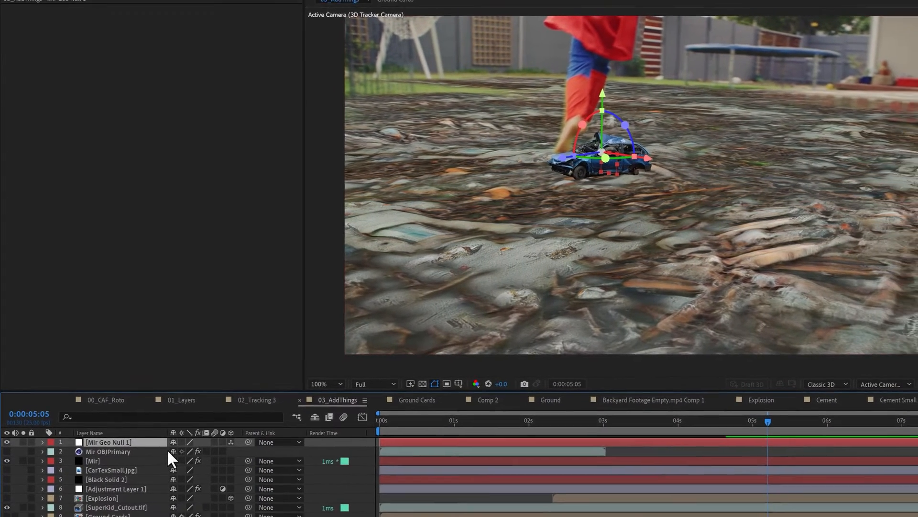
# Set the Anchor Point Y value of the Mir geometry null to 100
pyautogui.press('a')
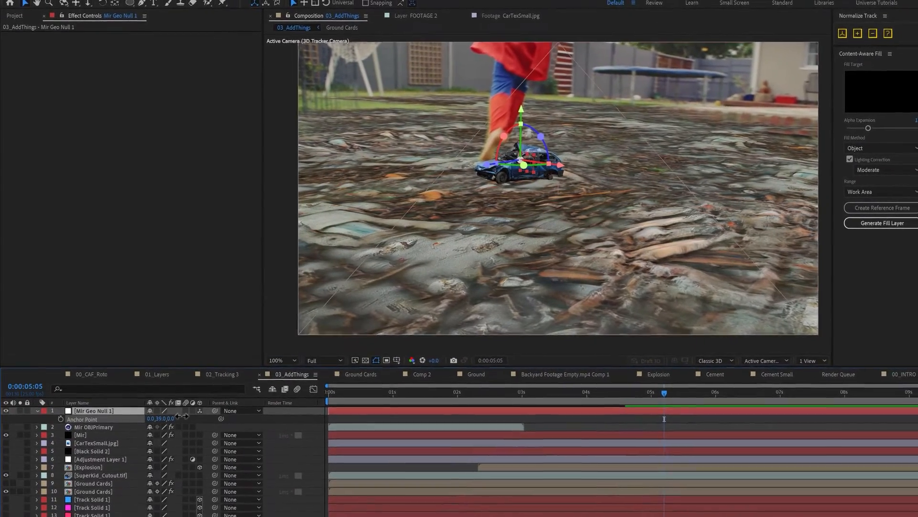
pyautogui.moveTo(180, 416); pyautogui.dragTo(230, 412)
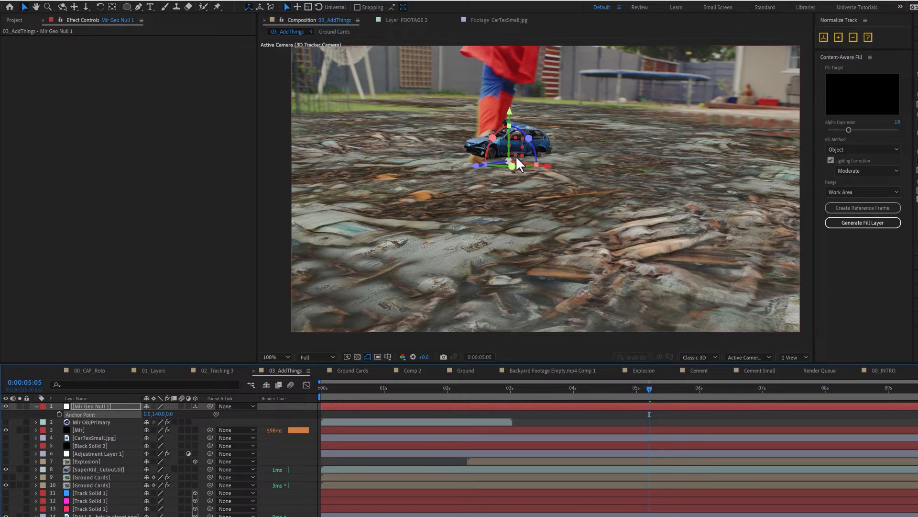
pyautogui.click(158, 413)
pyautogui.write('100')
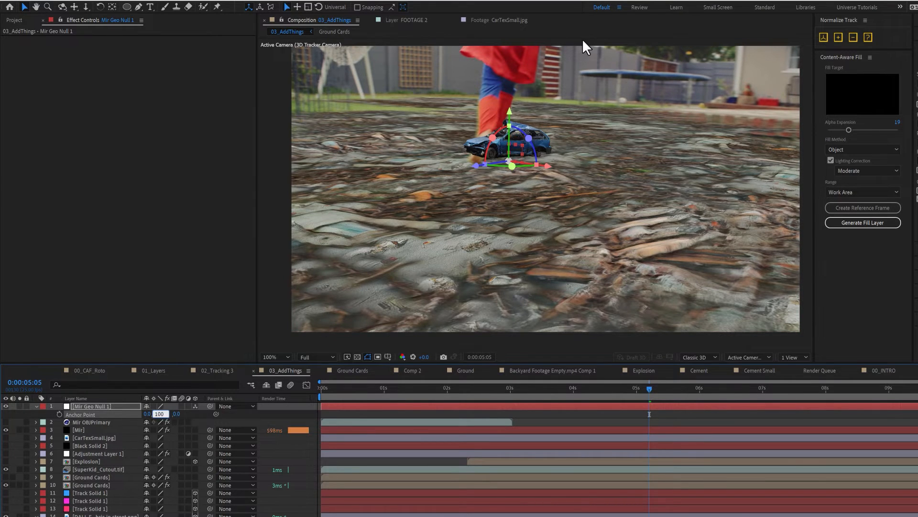
pyautogui.press('Return')
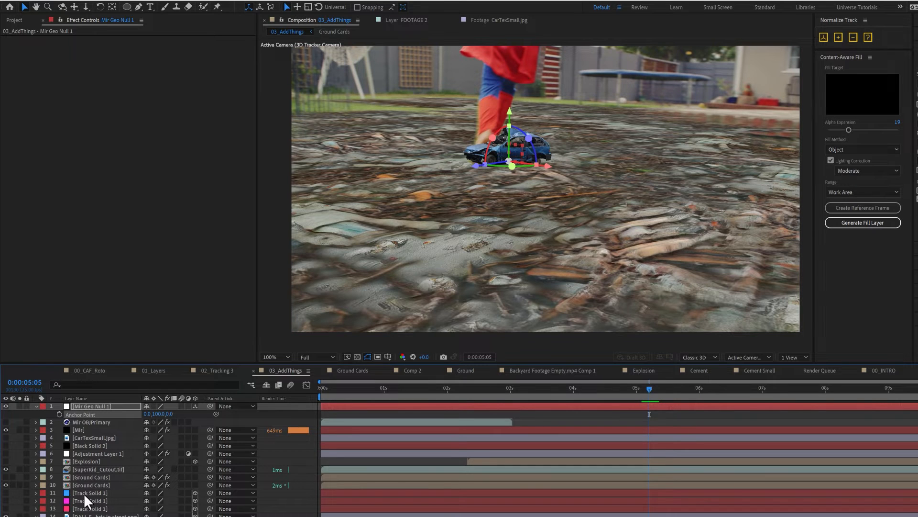
# Copy the Position of the green Track Solid 1 on layer 16 and paste it onto Mir Geo Null 1
pyautogui.scroll(-3, 46, 508)
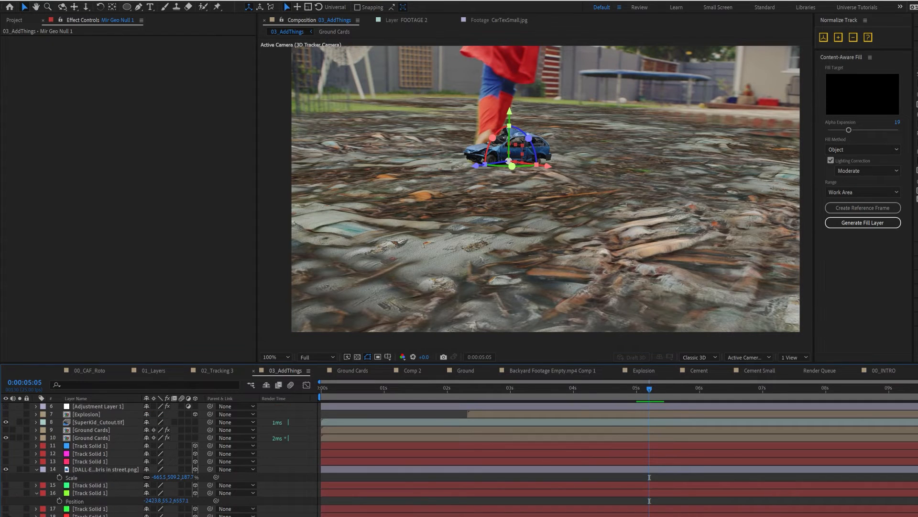
pyautogui.click(5, 508)
pyautogui.click(6, 485)
pyautogui.click(5, 492)
pyautogui.click(568, 79)
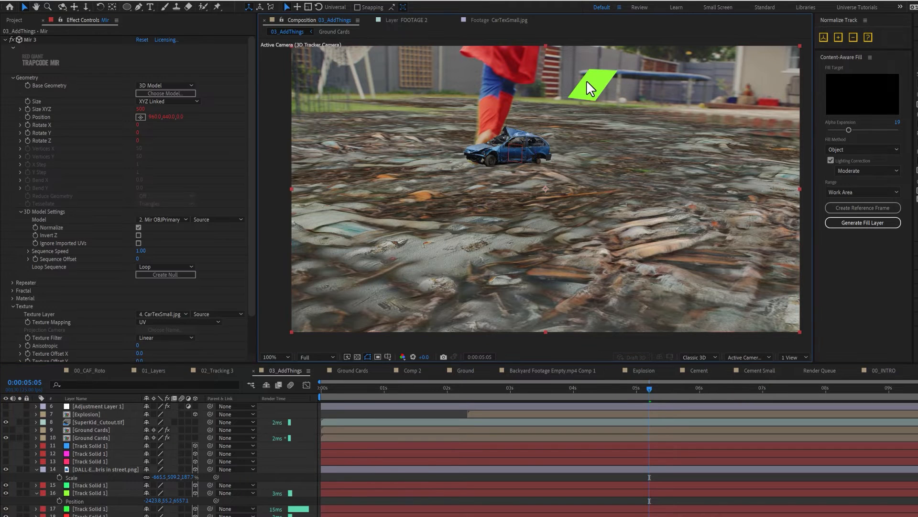
pyautogui.click(106, 491)
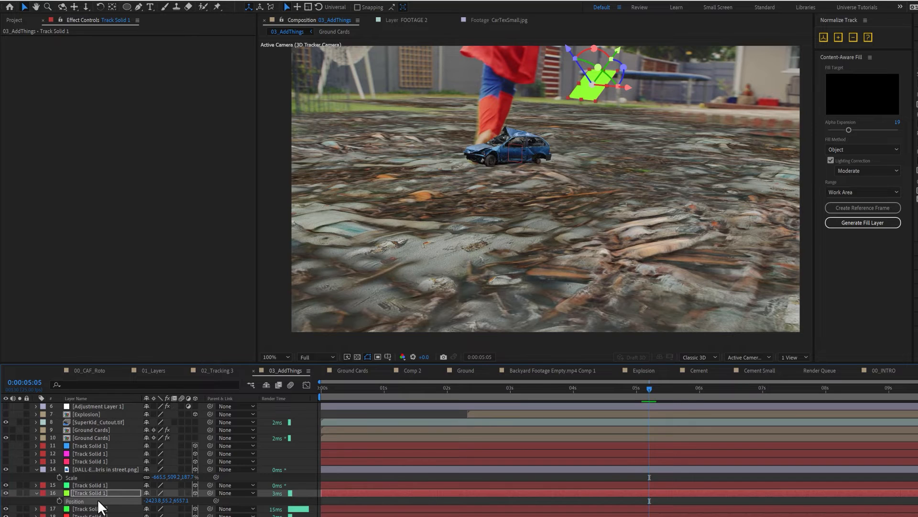
pyautogui.scroll(3, 96, 448)
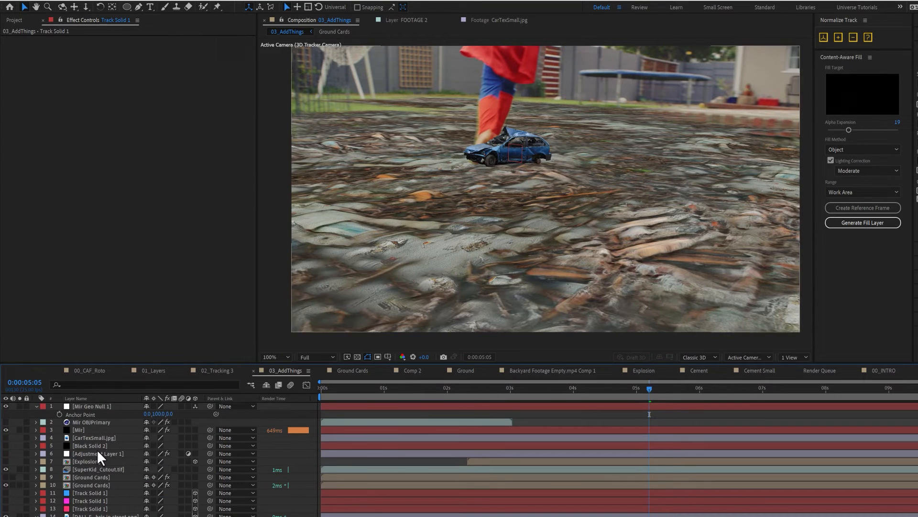
pyautogui.click(90, 406)
pyautogui.hotkey('ctrl', 'z')
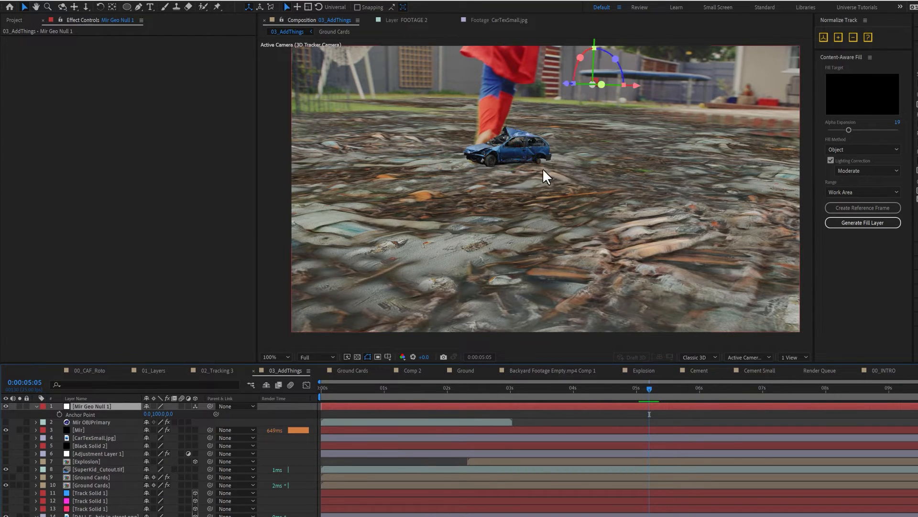
# Scale the car up through Mir Geo Null 1 to a Mir size of about 3208 and set the Visibility Far distance to 39800
pyautogui.click(602, 75)
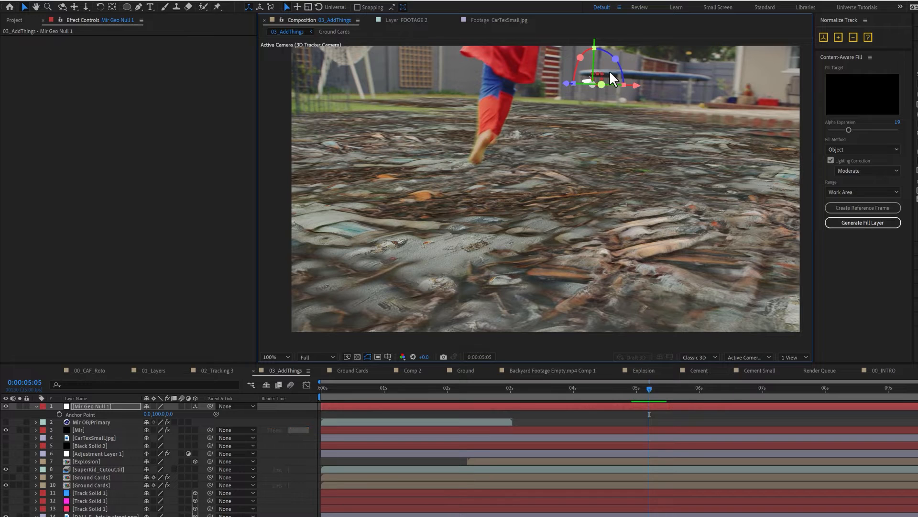
pyautogui.click(609, 71)
pyautogui.press(',')
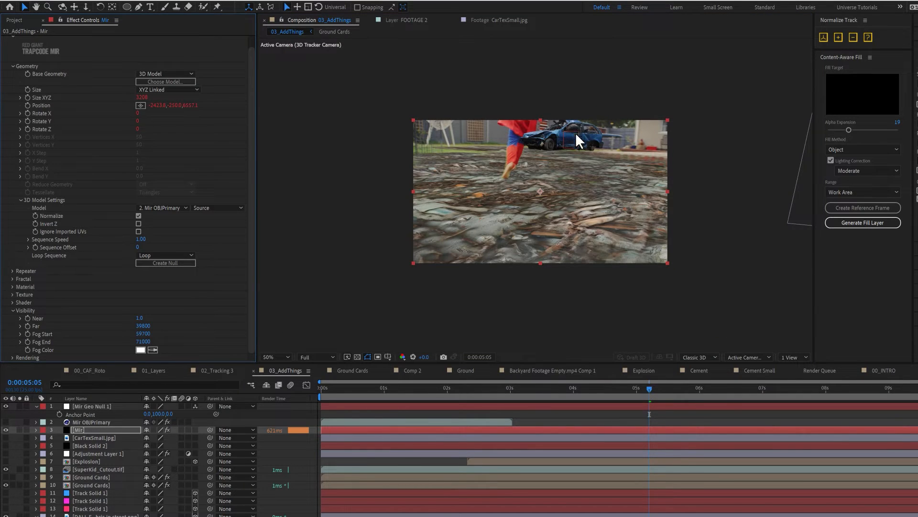
pyautogui.press('.')
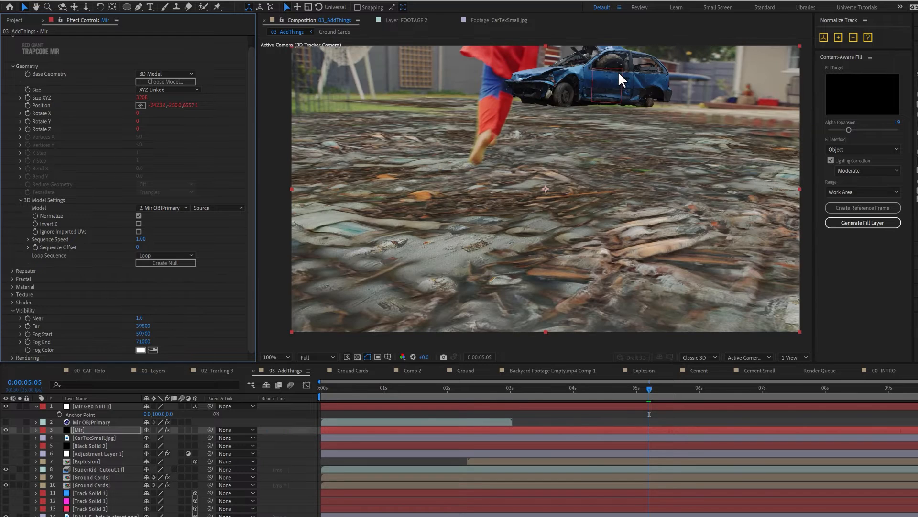
# Move the Mir layer directly beneath SuperKid_Cutout.tif and set the scale of Mir Geo Null 1 to 584.5%
pyautogui.click(88, 430)
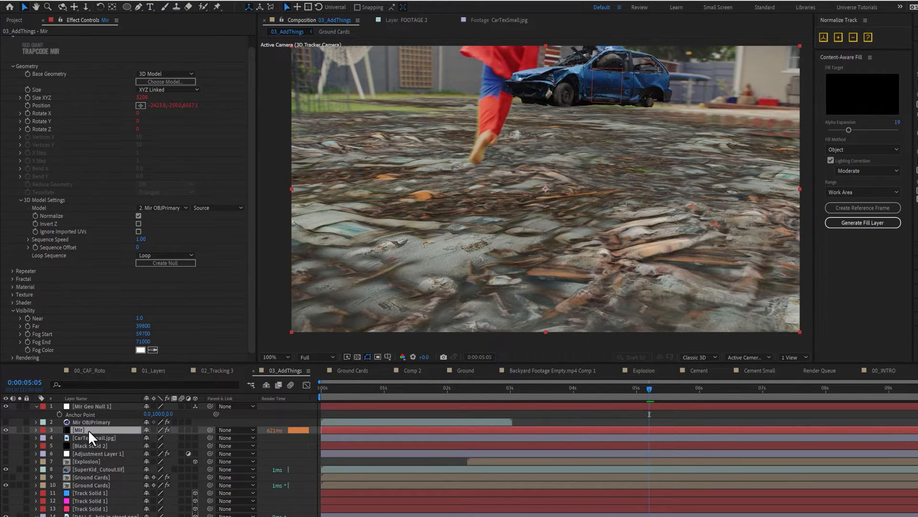
pyautogui.moveTo(88, 430); pyautogui.dragTo(106, 471)
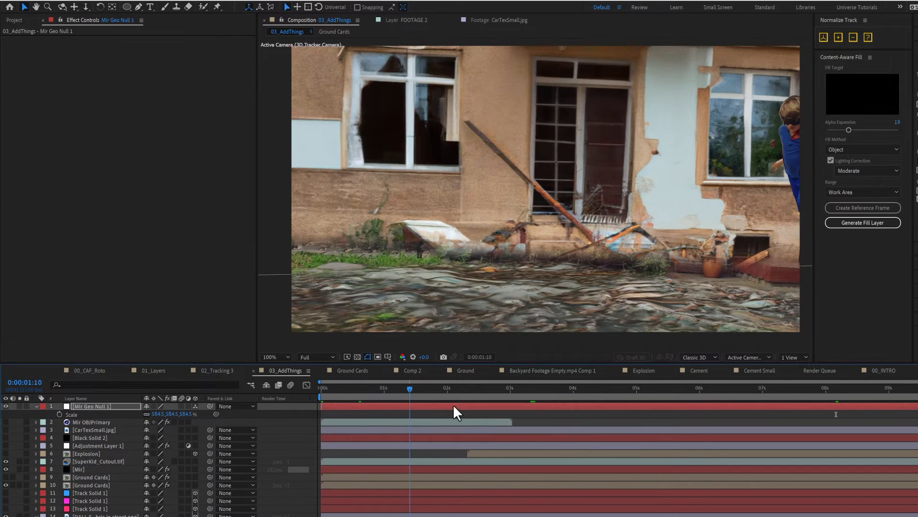
# Review the composite across the shot, examining the house card, the displaced debris ground and the car behind the running boy
pyautogui.moveTo(513, 405); pyautogui.dragTo(566, 400)
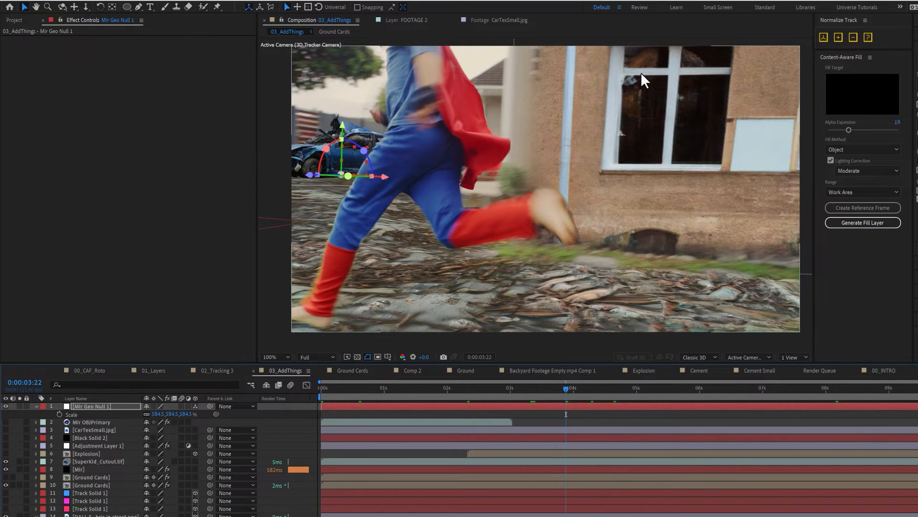
pyautogui.click(614, 116)
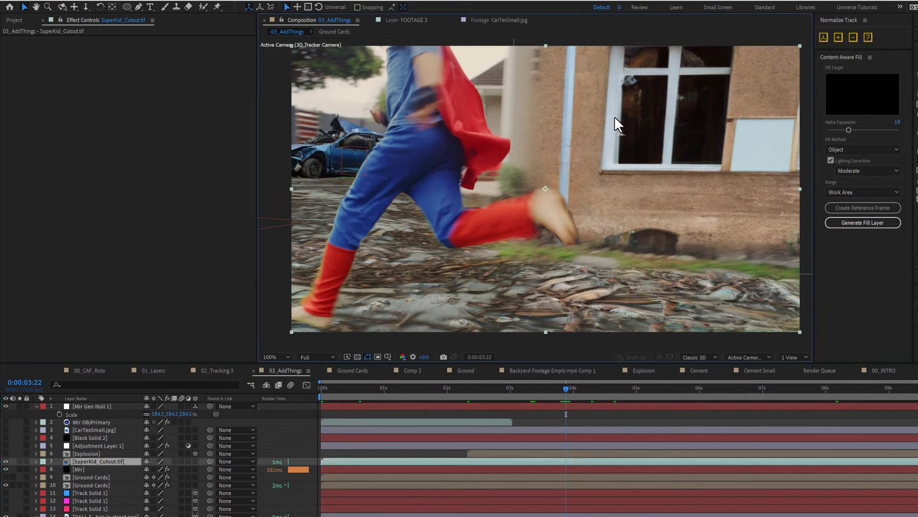
pyautogui.click(556, 388)
pyautogui.click(527, 390)
pyautogui.click(538, 389)
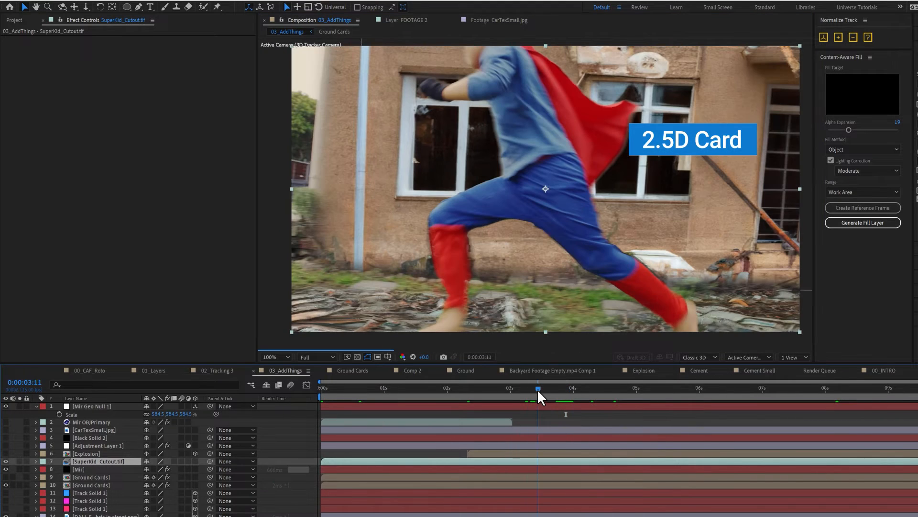
pyautogui.click(544, 389)
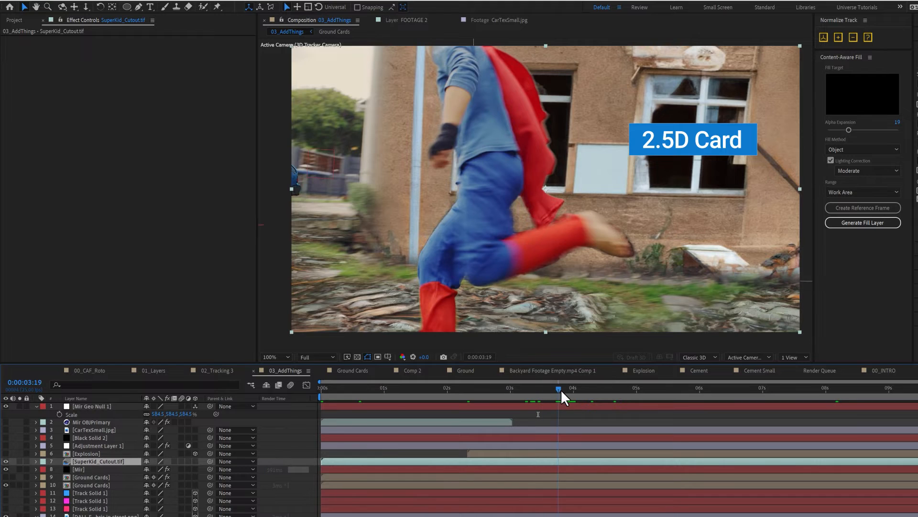
pyautogui.click(560, 389)
pyautogui.click(589, 388)
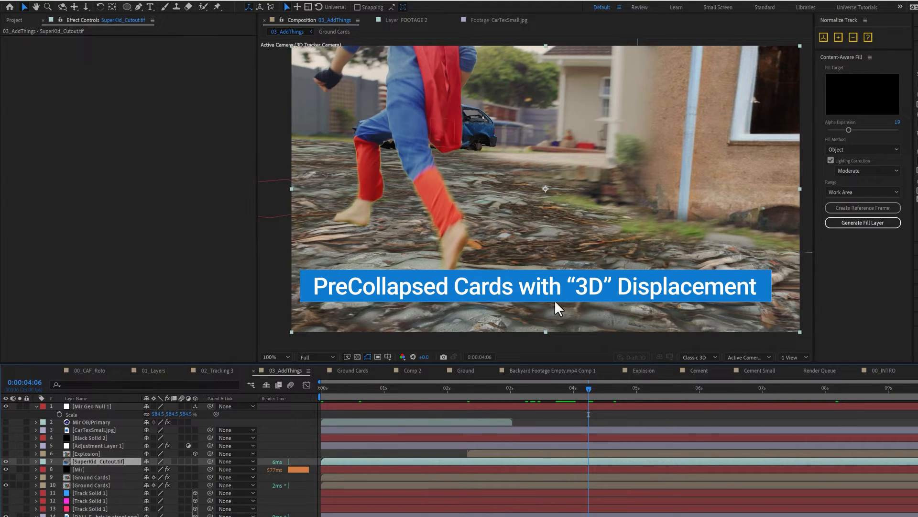
pyautogui.click(634, 388)
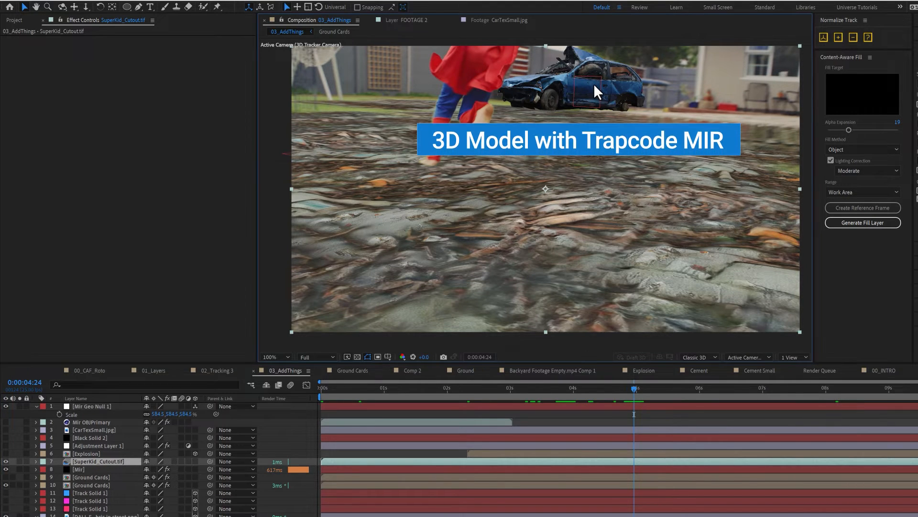
# Add Brightness & Contrast with Contrast 95 to the visible Ground Cards layer and check the debris ground across the shot
pyautogui.moveTo(639, 386); pyautogui.dragTo(796, 401)
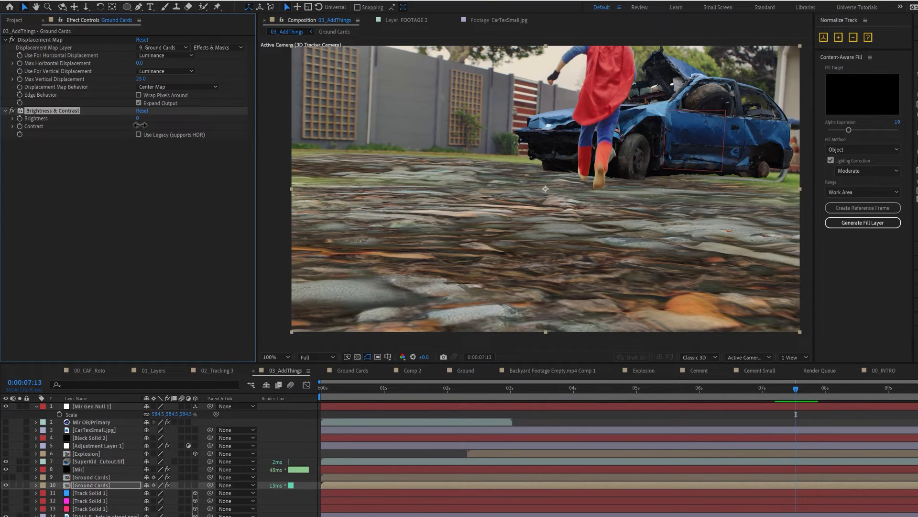
pyautogui.moveTo(150, 126); pyautogui.dragTo(184, 126)
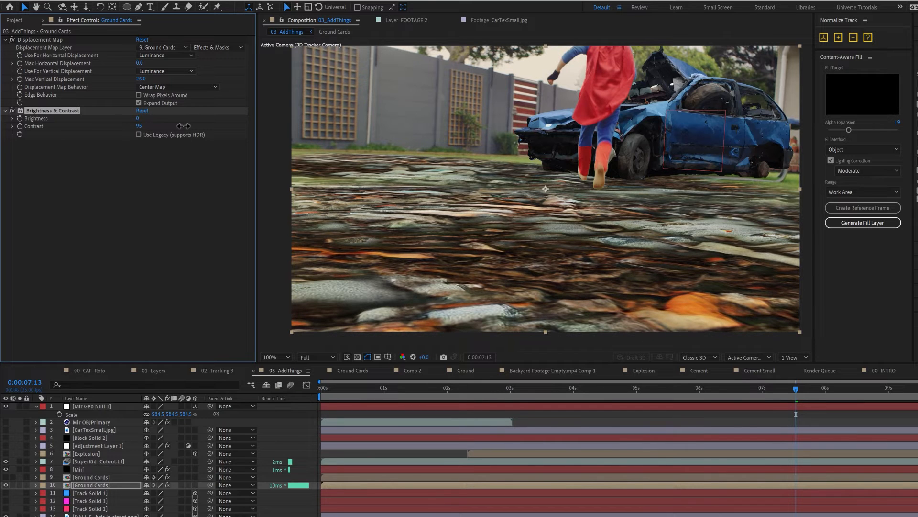
pyautogui.moveTo(784, 388); pyautogui.dragTo(658, 399)
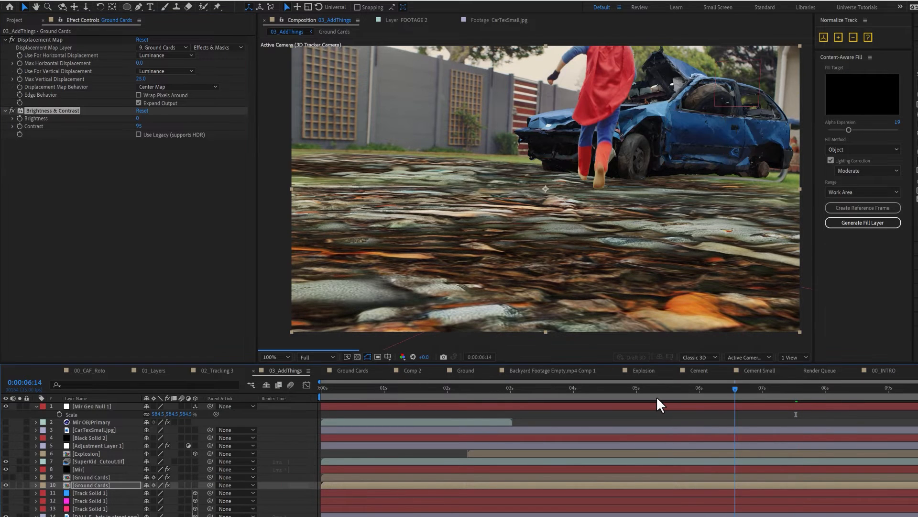
pyautogui.click(524, 395)
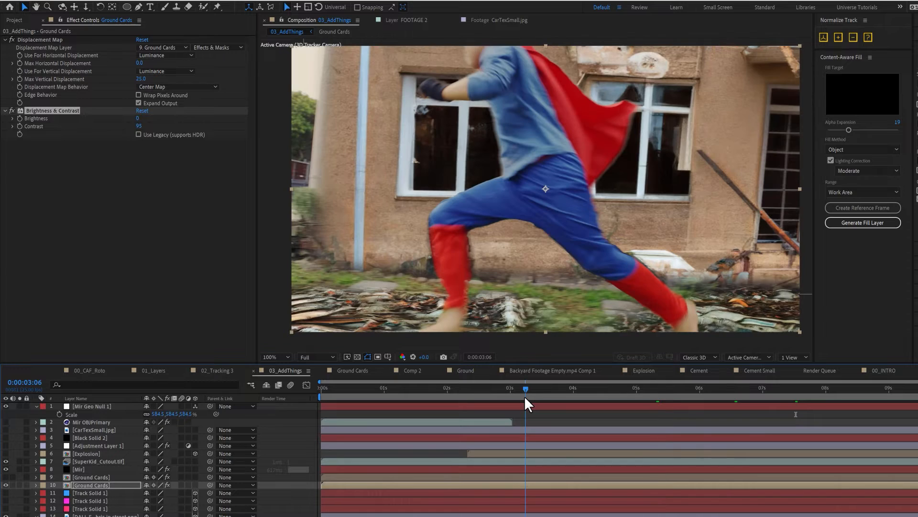
pyautogui.click(455, 397)
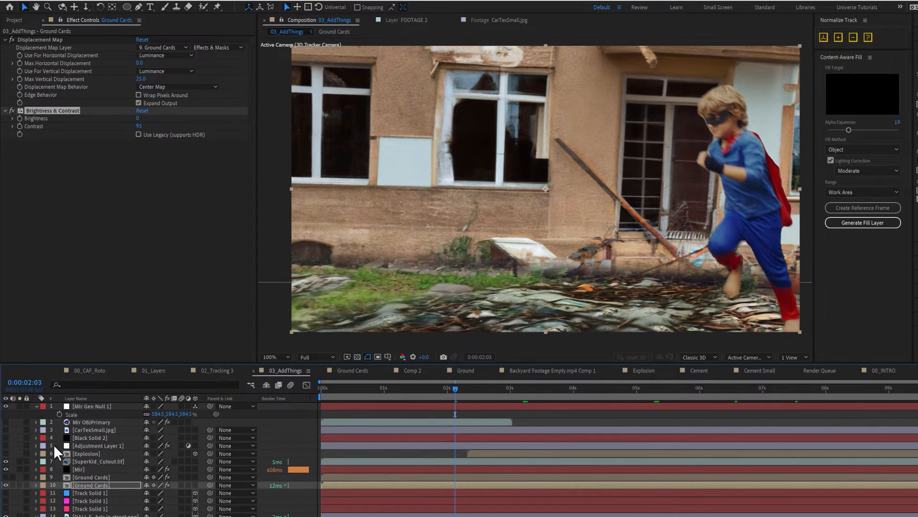
# Turn on Adjustment Layer 1 with its Magic Bullet Looks grade and the Black Solid 2 layer
pyautogui.click(54, 447)
pyautogui.click(6, 445)
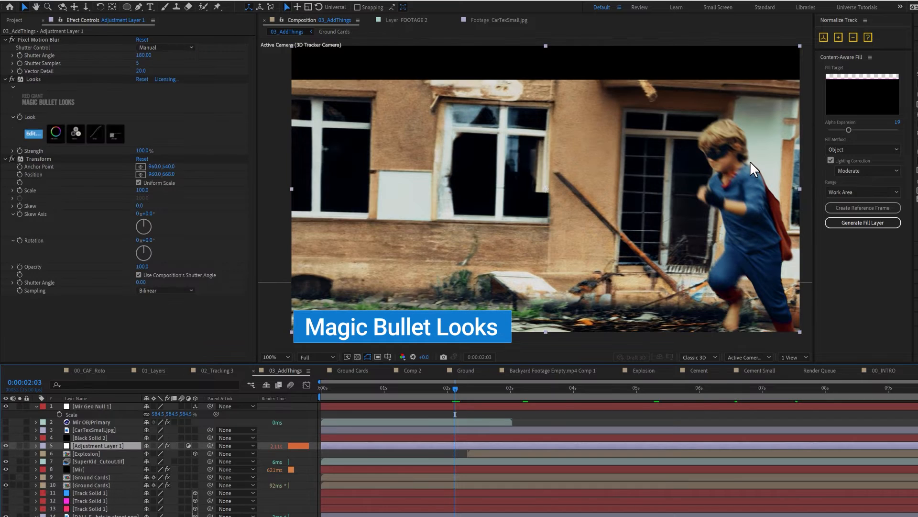
pyautogui.moveTo(621, 206); pyautogui.dragTo(617, 194)
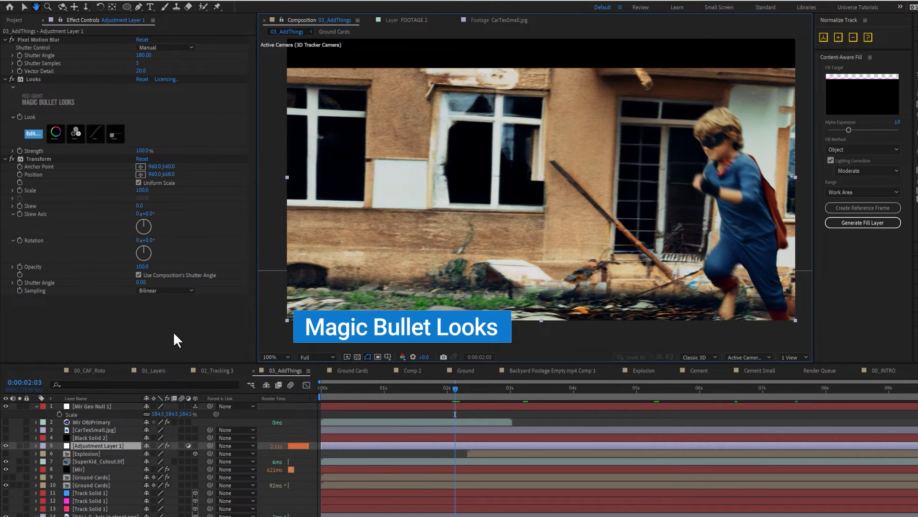
pyautogui.press('v')
pyautogui.click(5, 437)
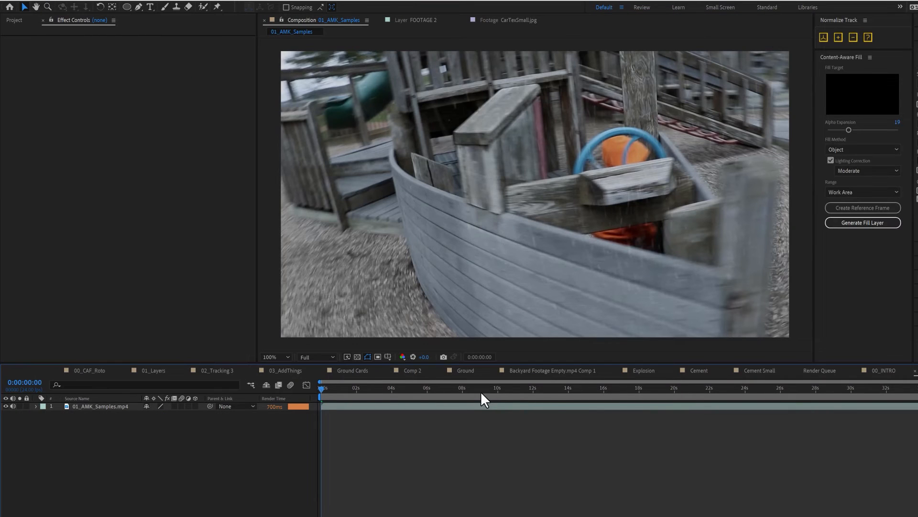
# Preview the 01_AMK_Samples clip, then review the tracked wall and floor solids in 01_Tracking
pyautogui.moveTo(360, 391); pyautogui.dragTo(412, 392)
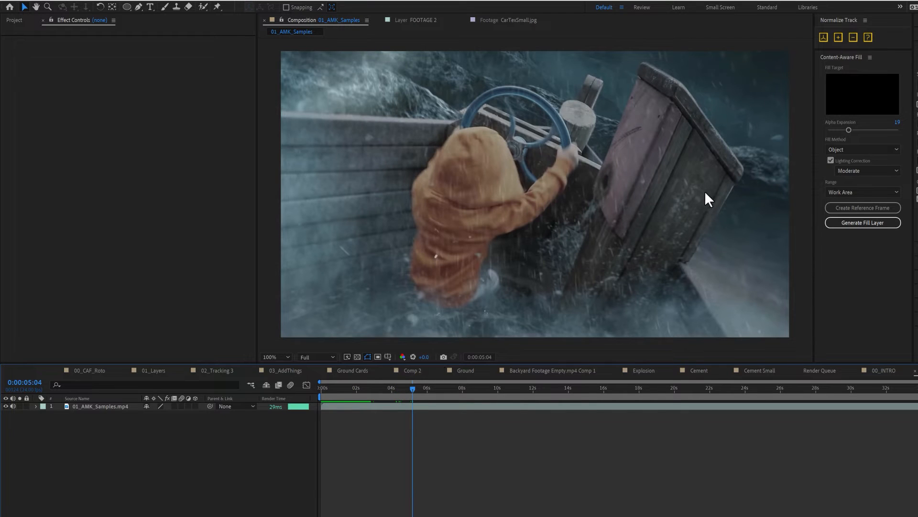
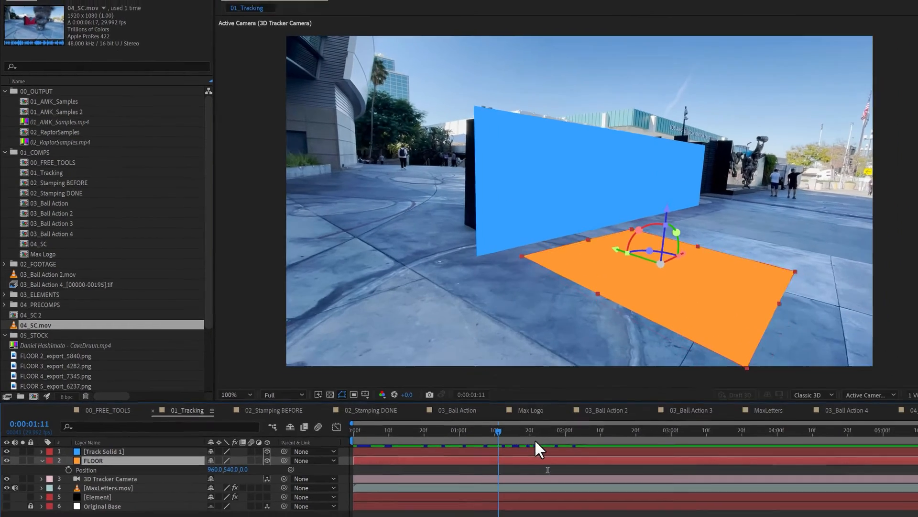
pyautogui.moveTo(536, 440); pyautogui.dragTo(437, 460)
pyautogui.moveTo(379, 435); pyautogui.dragTo(356, 437)
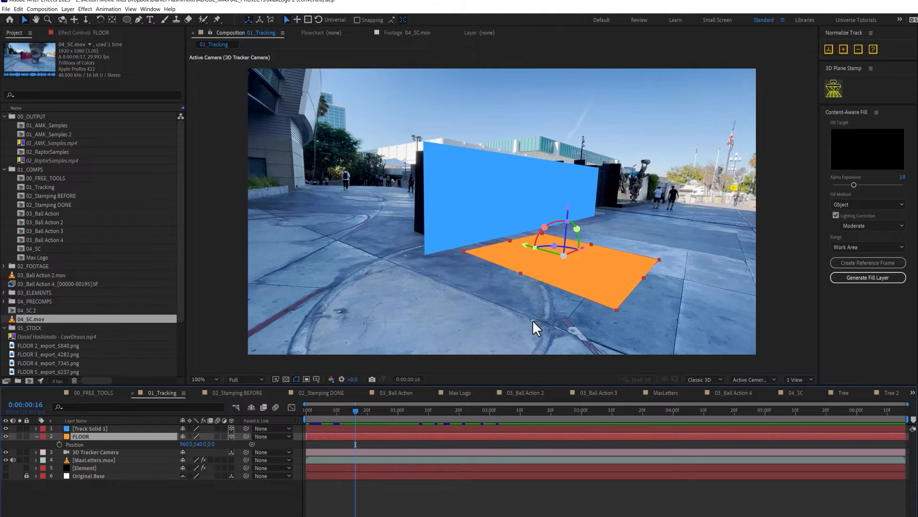
# Hide the blue wall solid Track Solid 1 and enlarge the orange FLOOR solid to 69% scale
pyautogui.click(520, 203)
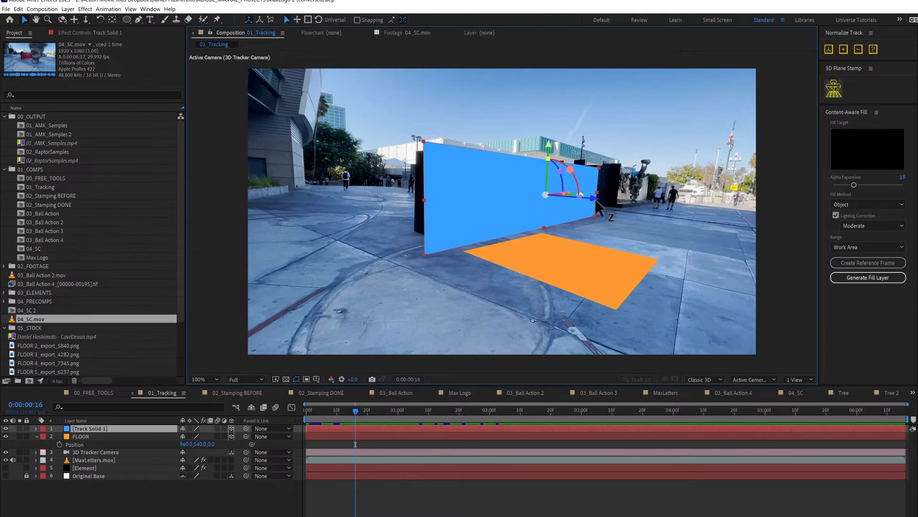
pyautogui.click(585, 263)
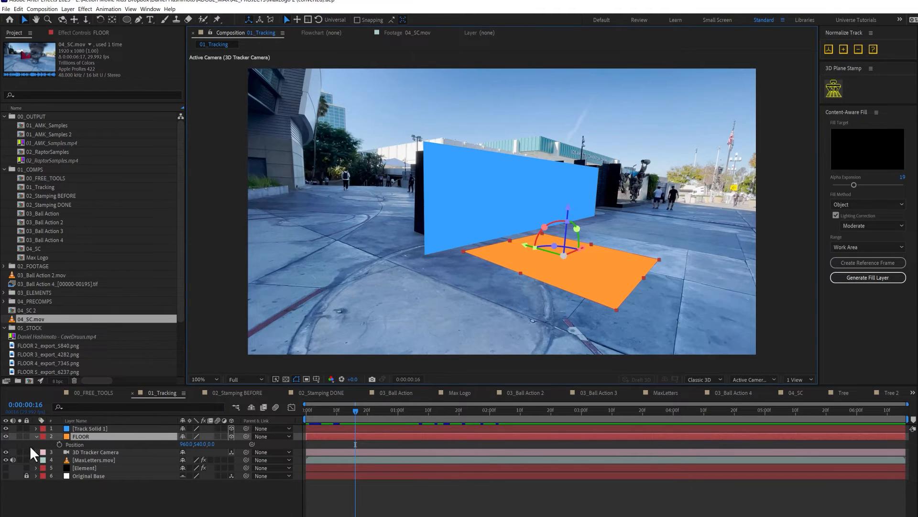
pyautogui.click(5, 428)
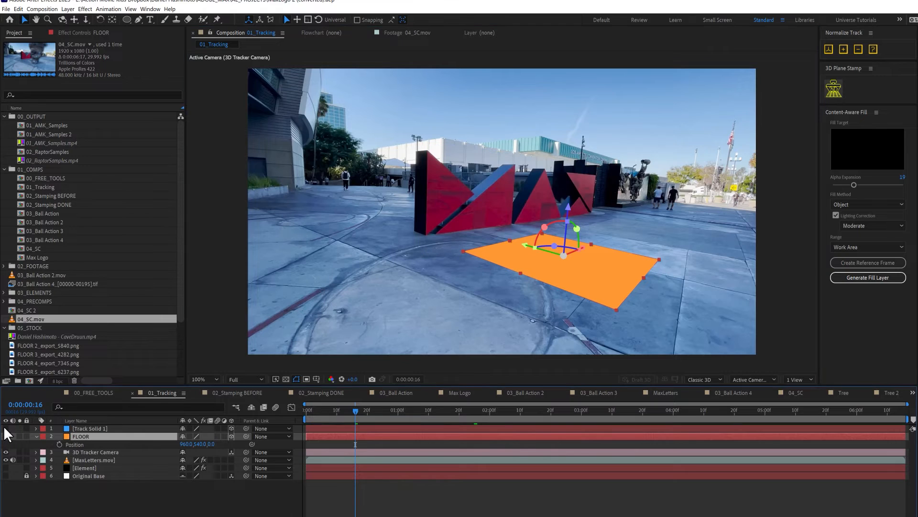
pyautogui.click(5, 427)
pyautogui.moveTo(659, 259)
pyautogui.mouseDown()
pyautogui.moveTo(700, 251)
pyautogui.moveTo(664, 254)
pyautogui.mouseUp()
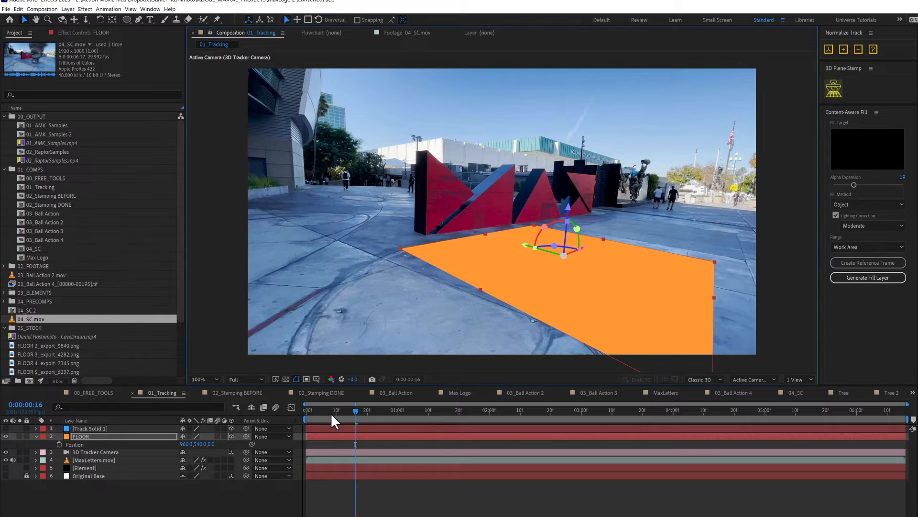
# Stamp the FLOOR solid with 3D Plane Stamp at the first frame of 01_Tracking
pyautogui.moveTo(331, 412); pyautogui.dragTo(309, 415)
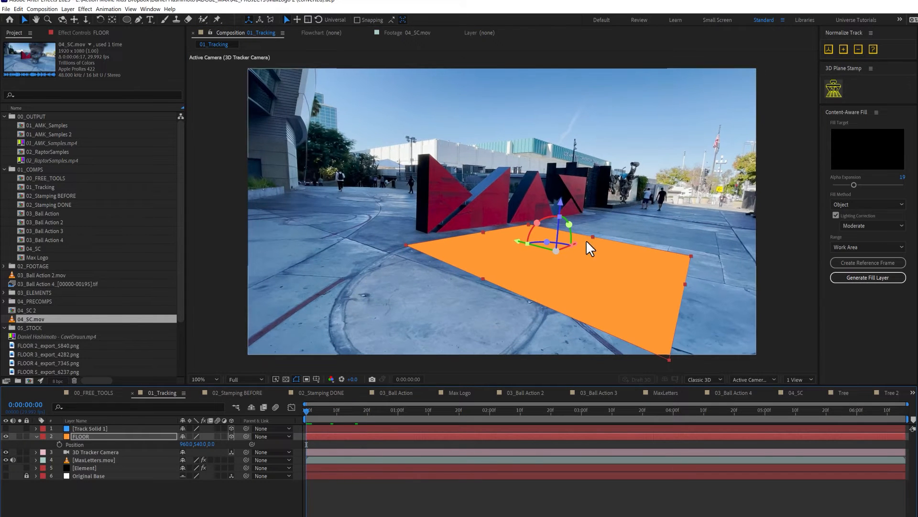
pyautogui.click(6, 435)
pyautogui.click(6, 436)
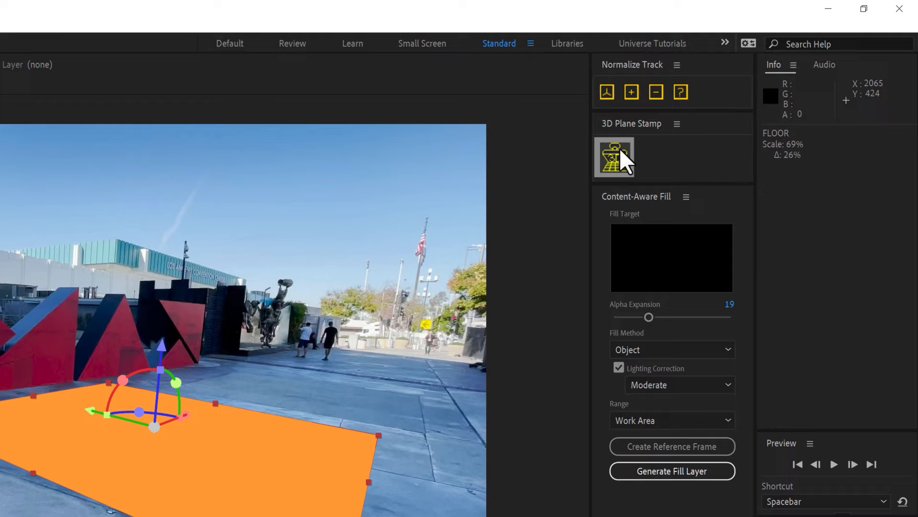
pyautogui.click(638, 128)
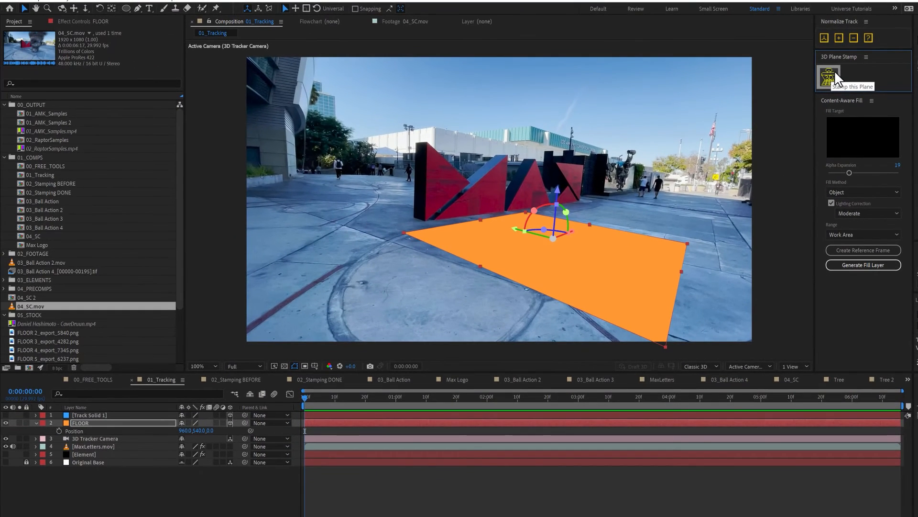
pyautogui.click(128, 425)
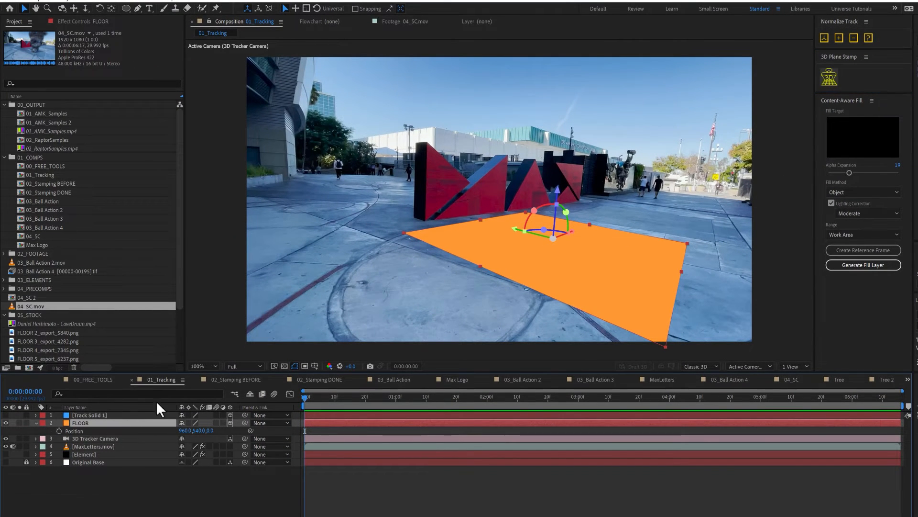
pyautogui.click(833, 78)
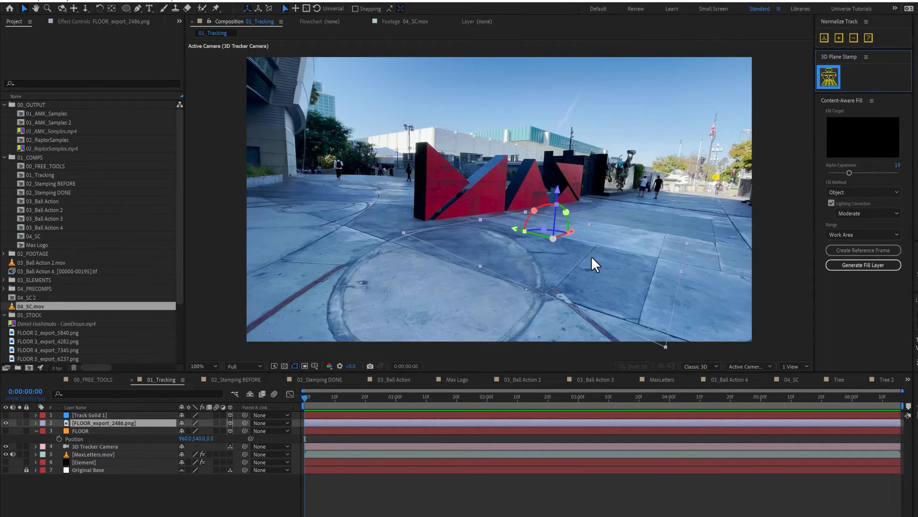
# Compare the stamped floor image with the FLOOR solid, then examine it soloed at 0:00:01:04 and from Custom View 1
pyautogui.click(90, 431)
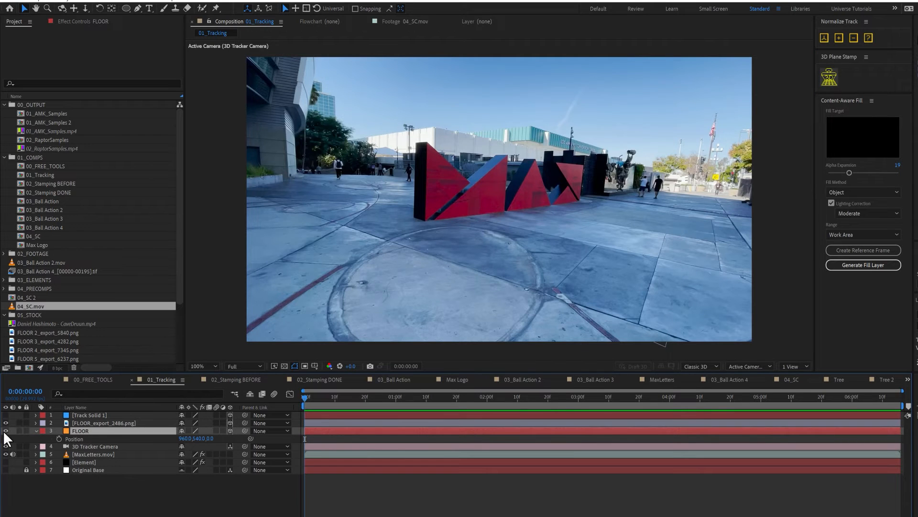
pyautogui.click(6, 430)
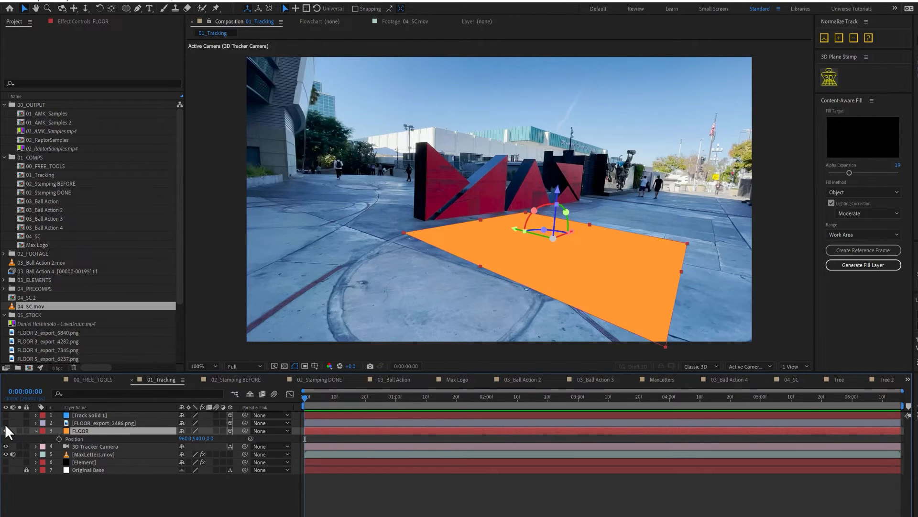
pyautogui.click(5, 430)
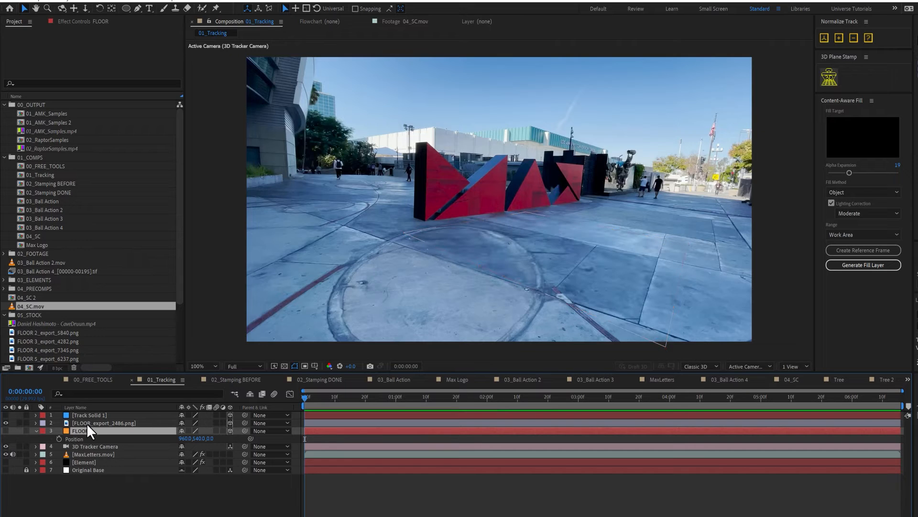
pyautogui.click(88, 422)
pyautogui.click(19, 423)
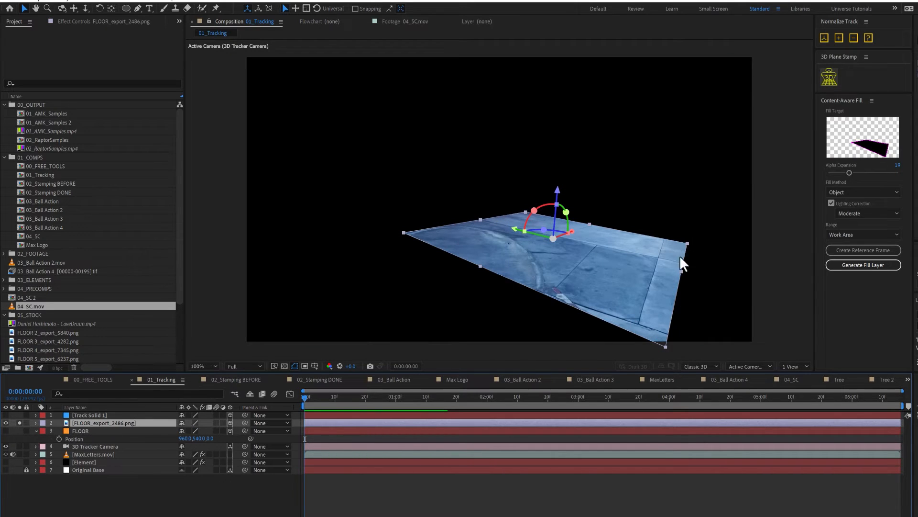
pyautogui.click(19, 423)
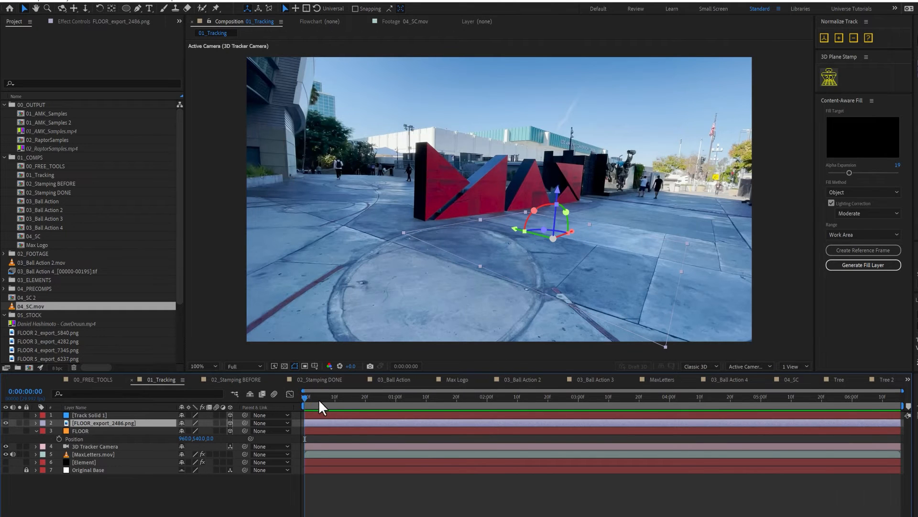
pyautogui.moveTo(319, 399); pyautogui.dragTo(409, 411)
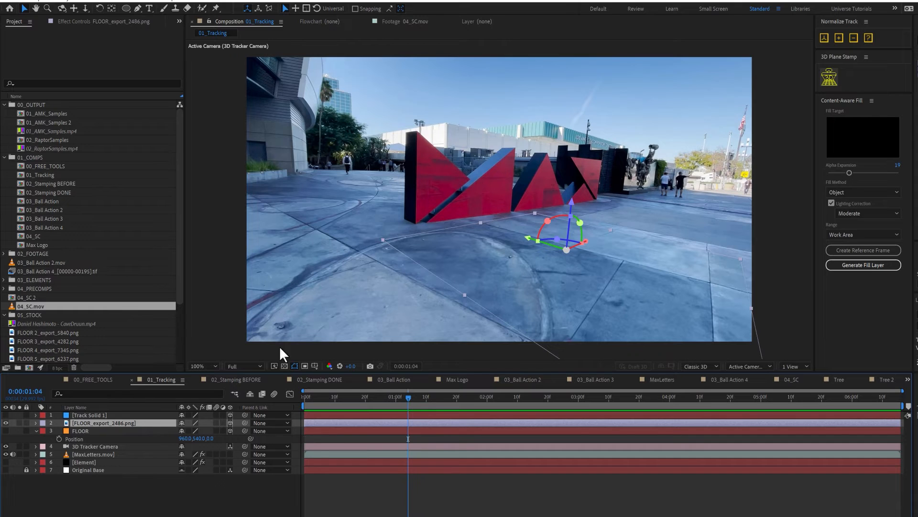
pyautogui.click(19, 423)
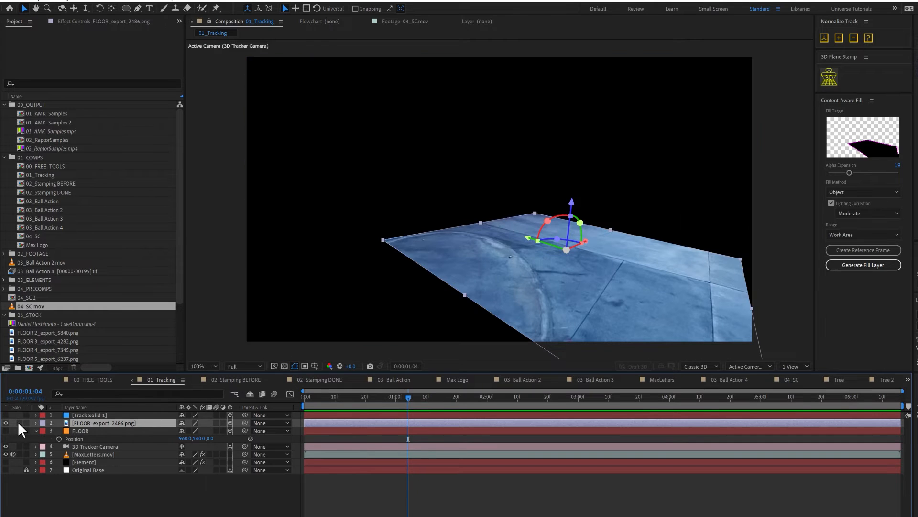
pyautogui.click(18, 421)
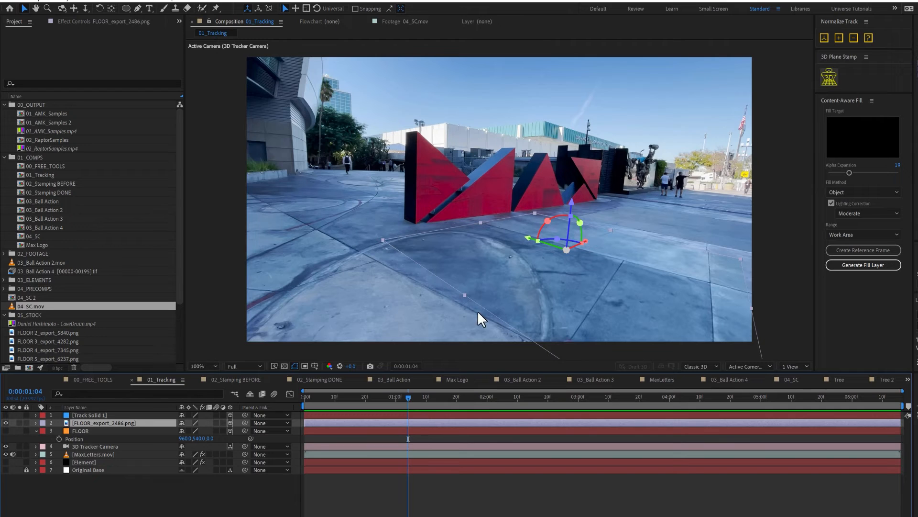
pyautogui.press('F11')
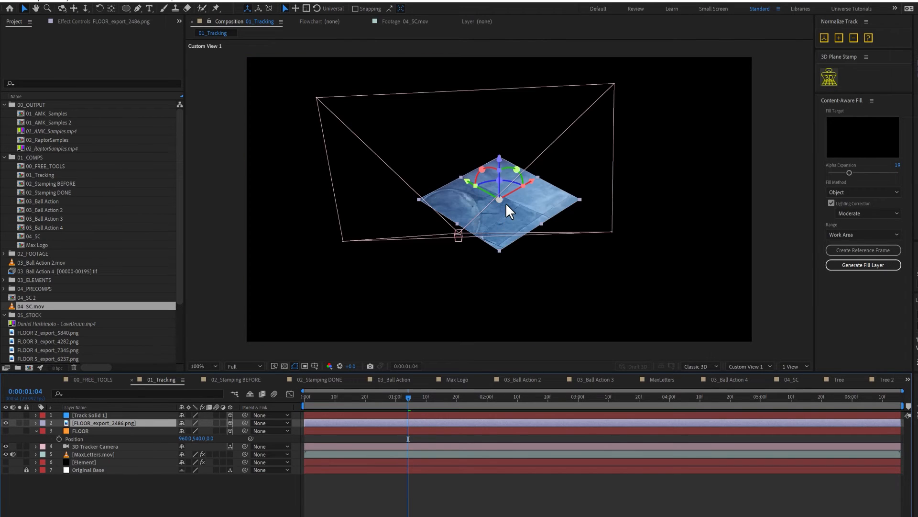
pyautogui.press('c')
pyautogui.moveTo(504, 201); pyautogui.dragTo(442, 276)
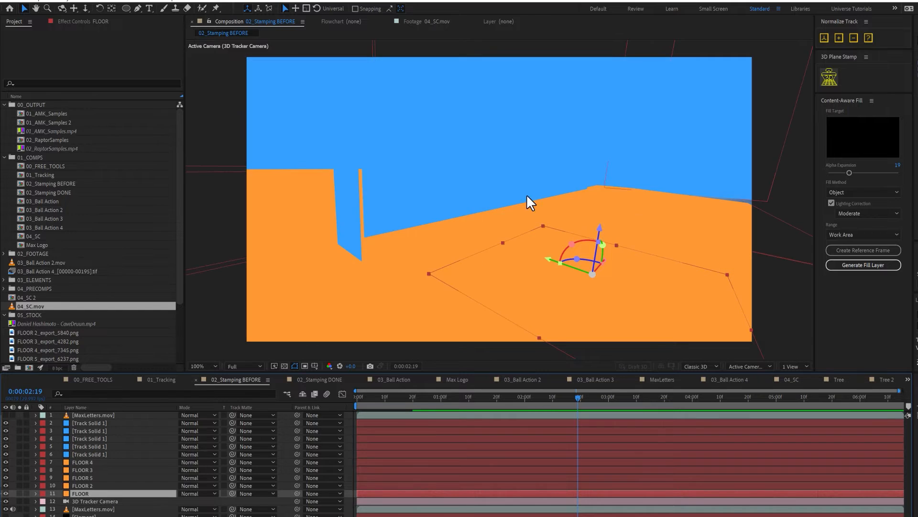
# In 02_Stamping BEFORE, hide all track solids except FLOOR and stamp FLOOR at 0:00:00:28
pyautogui.click(659, 246)
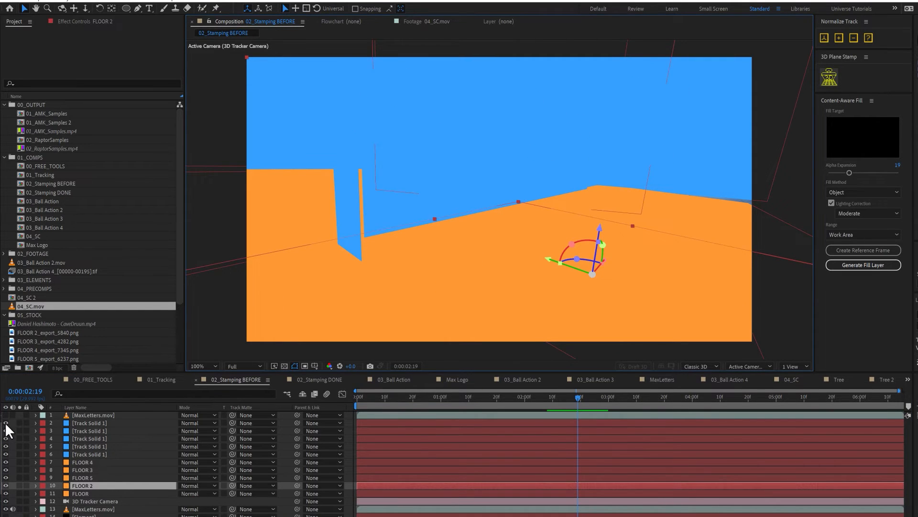
pyautogui.moveTo(6, 423); pyautogui.dragTo(7, 454)
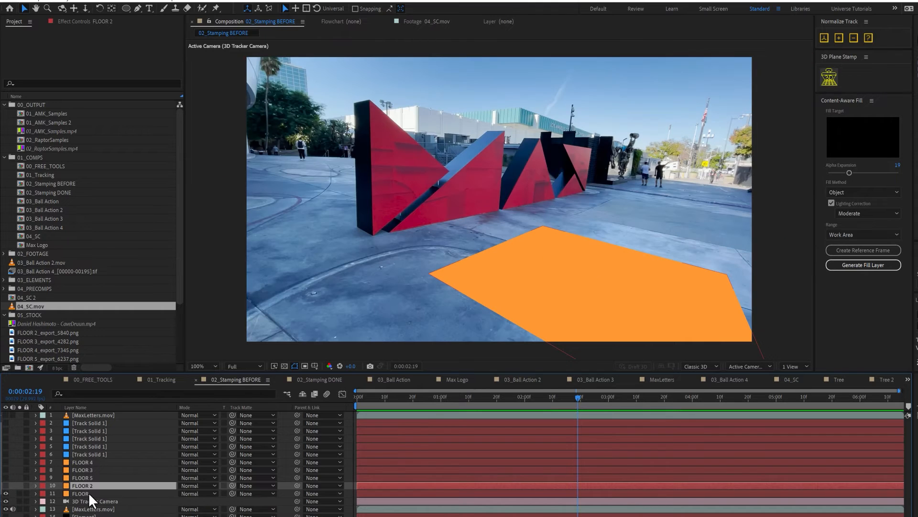
pyautogui.click(88, 493)
pyautogui.moveTo(448, 397)
pyautogui.mouseDown()
pyautogui.moveTo(375, 401)
pyautogui.moveTo(436, 402)
pyautogui.mouseUp()
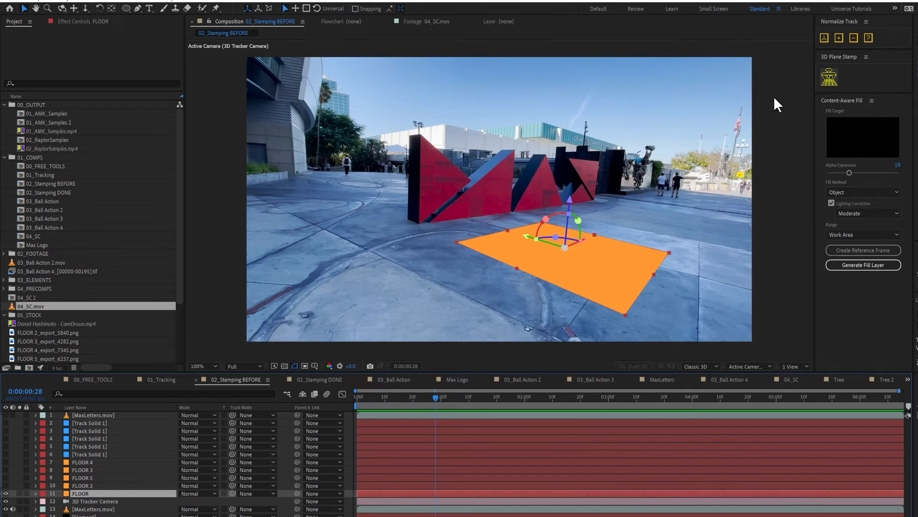
pyautogui.click(830, 78)
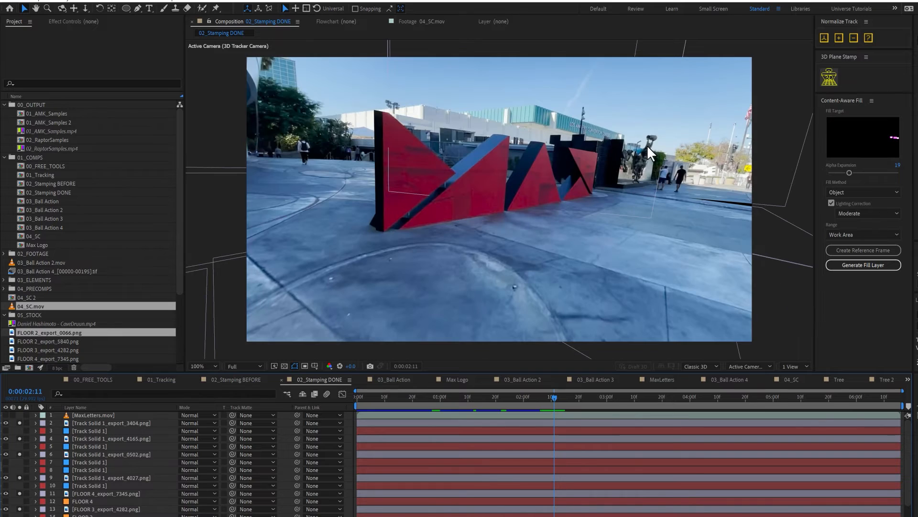
# Inspect the stamped wall planes in 02_Stamping DONE beyond the frame edges and review how the projections hold up over time
pyautogui.click(654, 143)
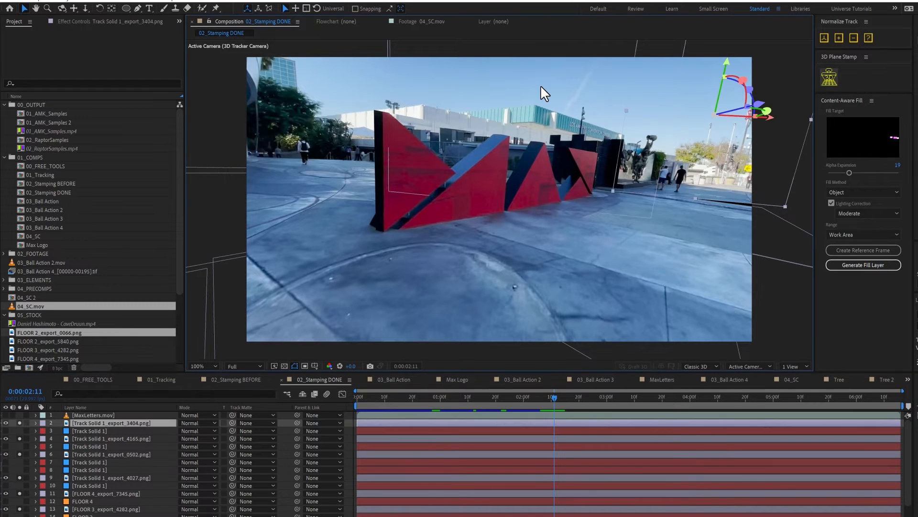
pyautogui.press(',')
pyautogui.press(',')
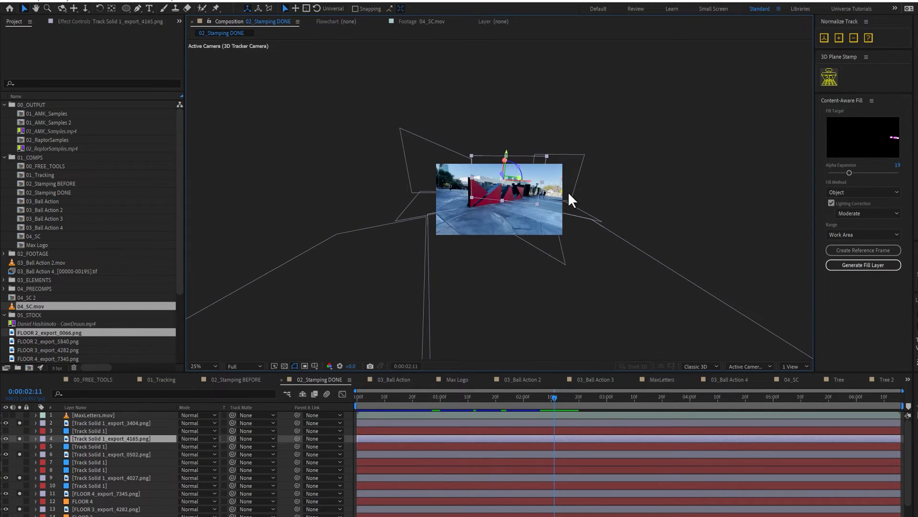
pyautogui.press('.')
pyautogui.press('.')
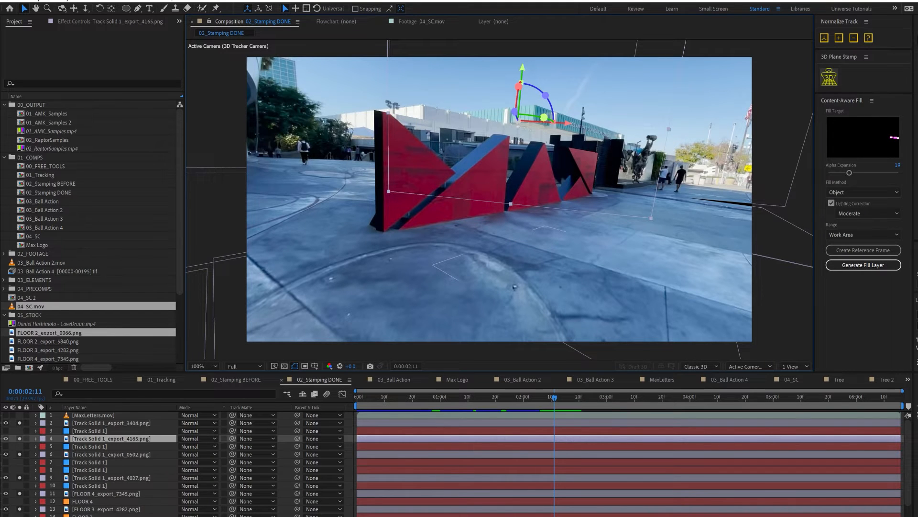
pyautogui.press('space')
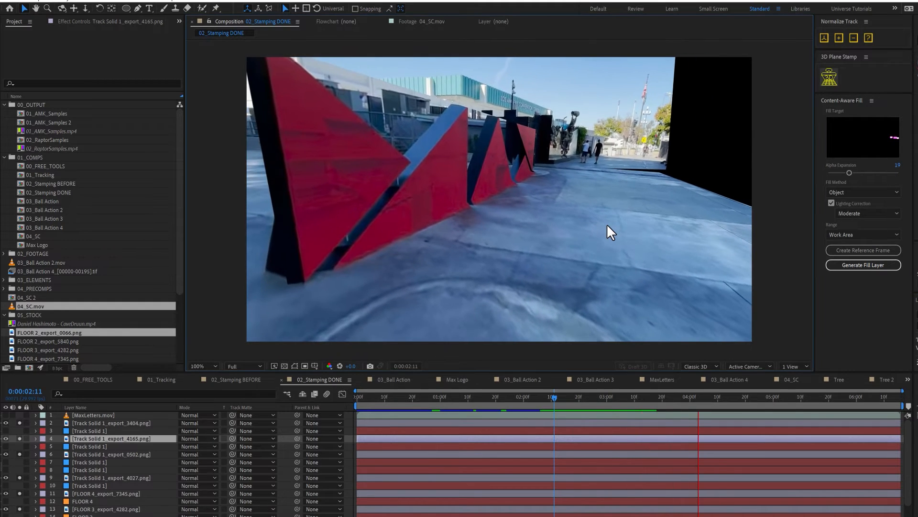
pyautogui.moveTo(548, 395); pyautogui.dragTo(467, 403)
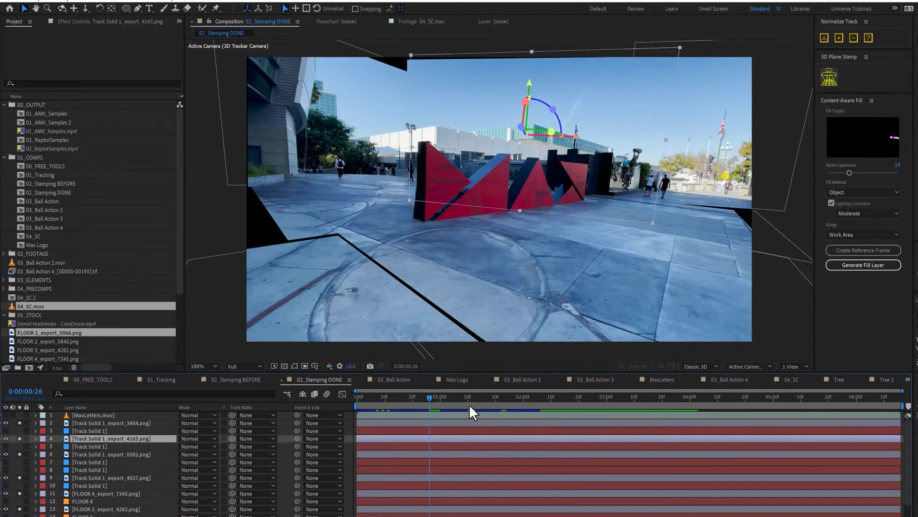
pyautogui.moveTo(524, 404); pyautogui.dragTo(488, 403)
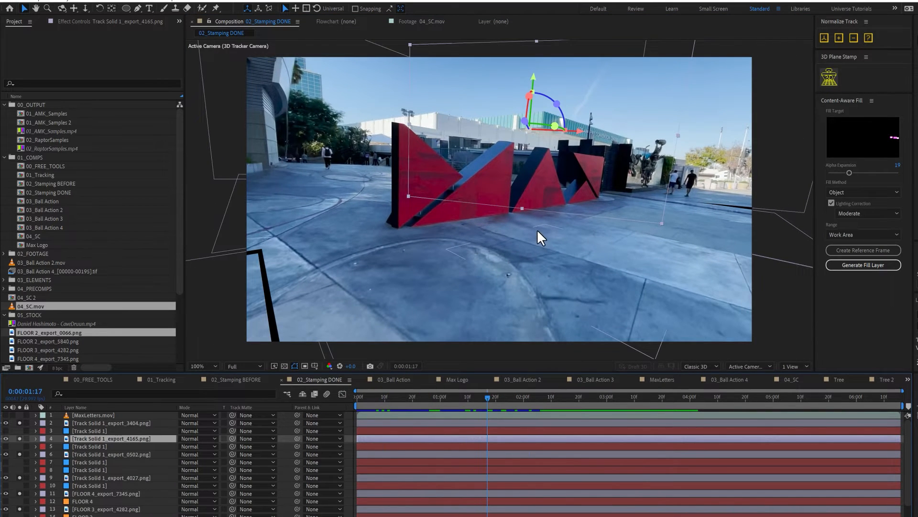
# Examine the stamped scene around the letters from Custom View 1, then preview it through the active camera from the first frame
pyautogui.press('F11')
pyautogui.press('c')
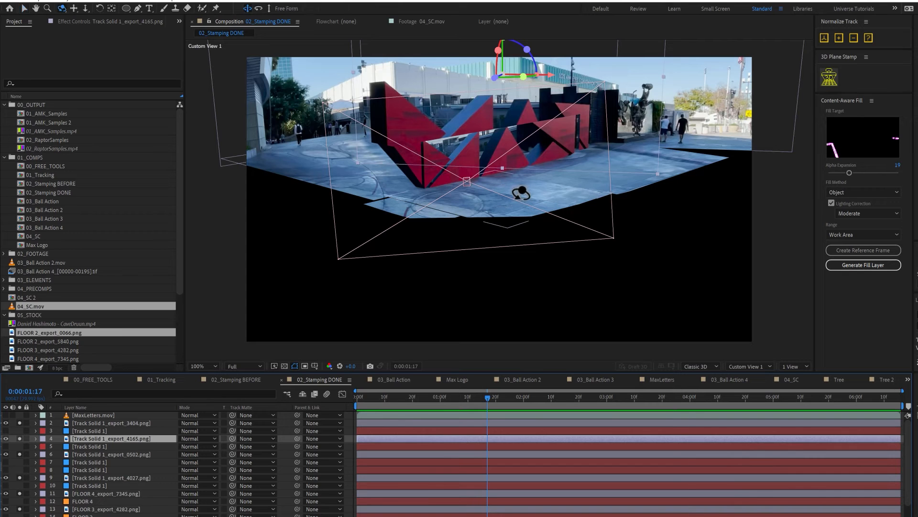
pyautogui.moveTo(509, 192); pyautogui.dragTo(550, 275)
pyautogui.press('c')
pyautogui.press('c')
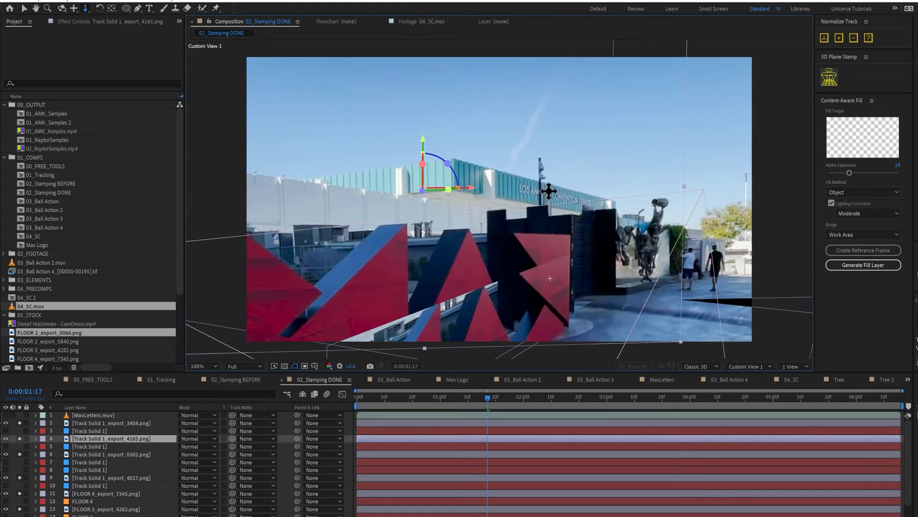
pyautogui.press('2')
pyautogui.press('F12')
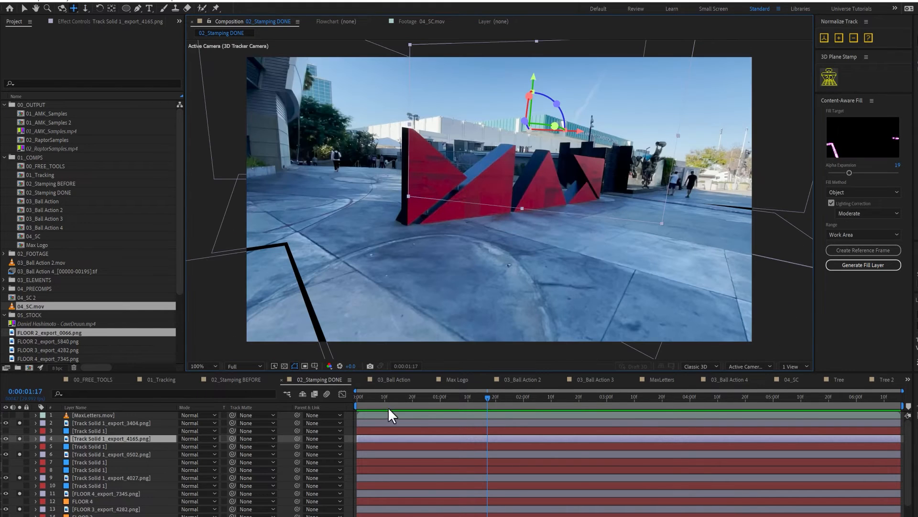
pyautogui.click(354, 395)
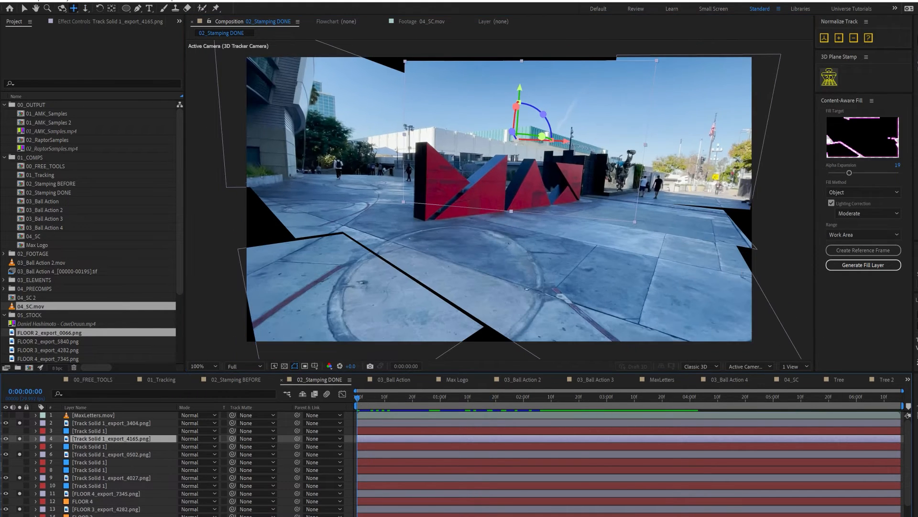
pyautogui.press('space')
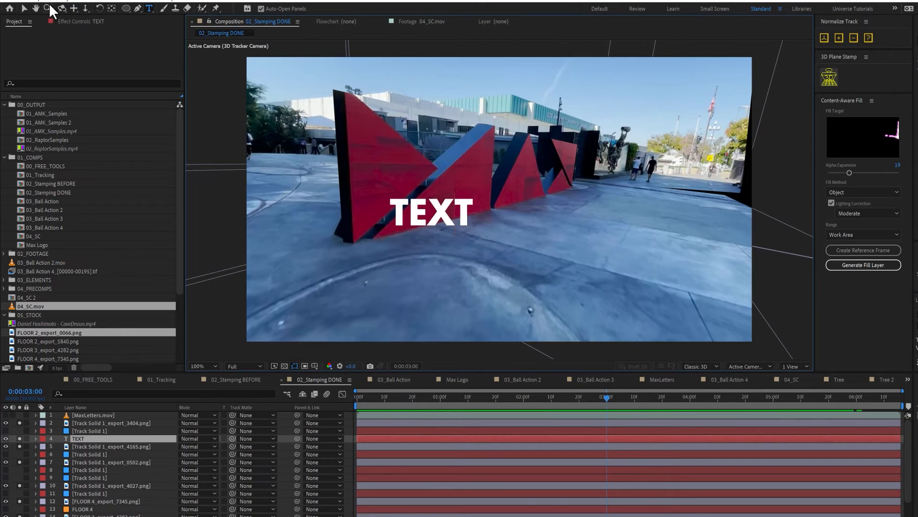
# Make the TEXT layer 3D and place it upright on the ground in front of the red letters at 0:00:01:18
pyautogui.click(25, 8)
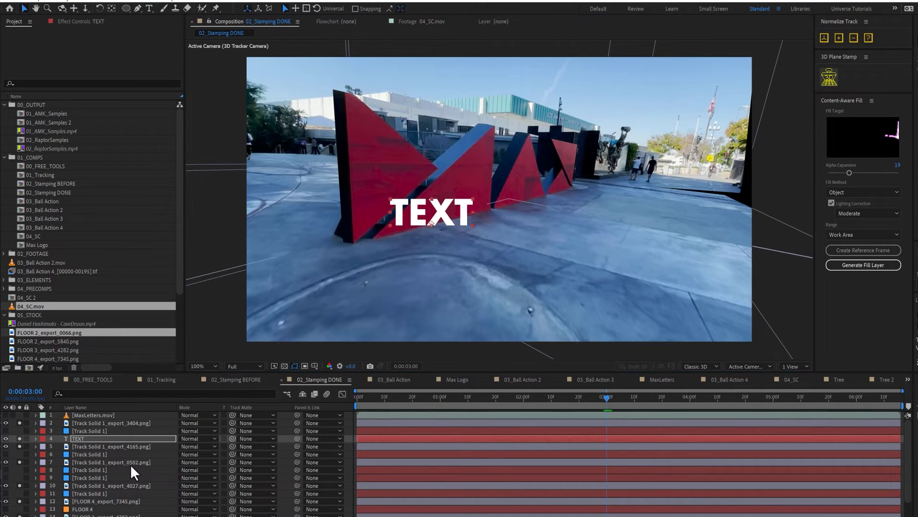
pyautogui.click(170, 437)
pyautogui.press('F4')
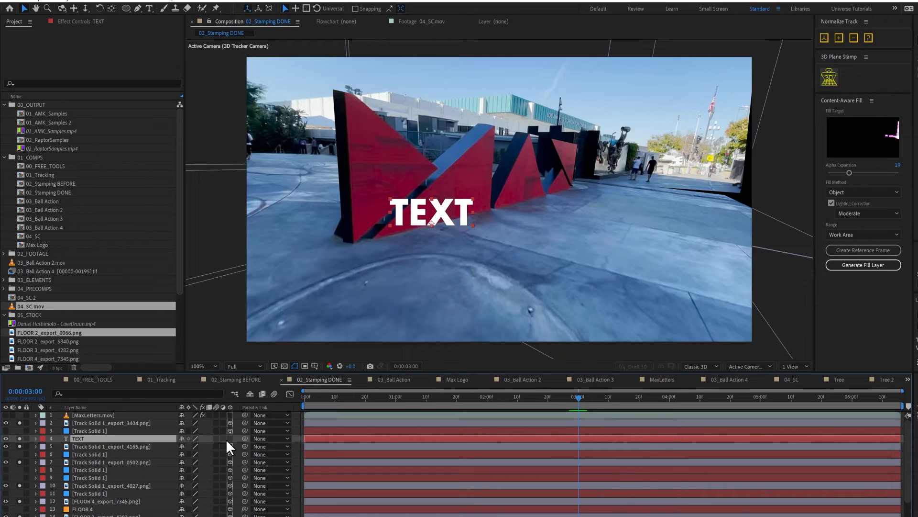
pyautogui.click(230, 439)
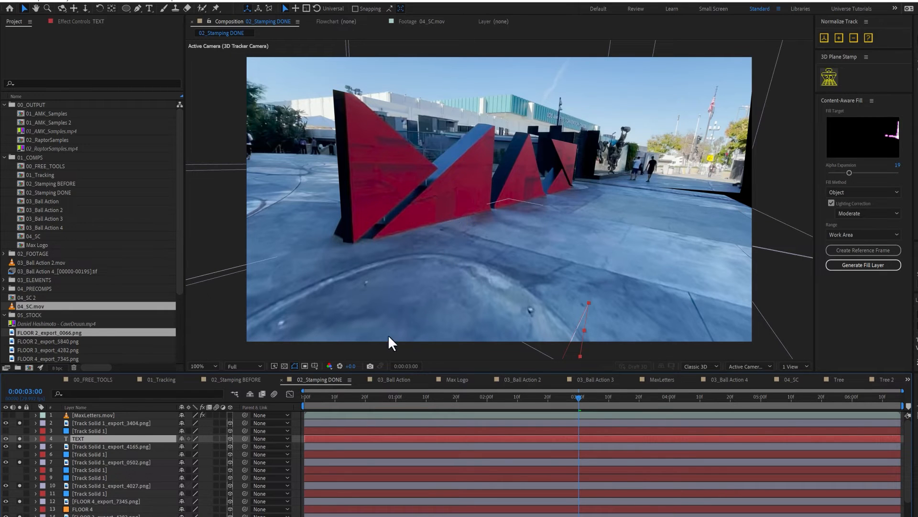
pyautogui.click(451, 397)
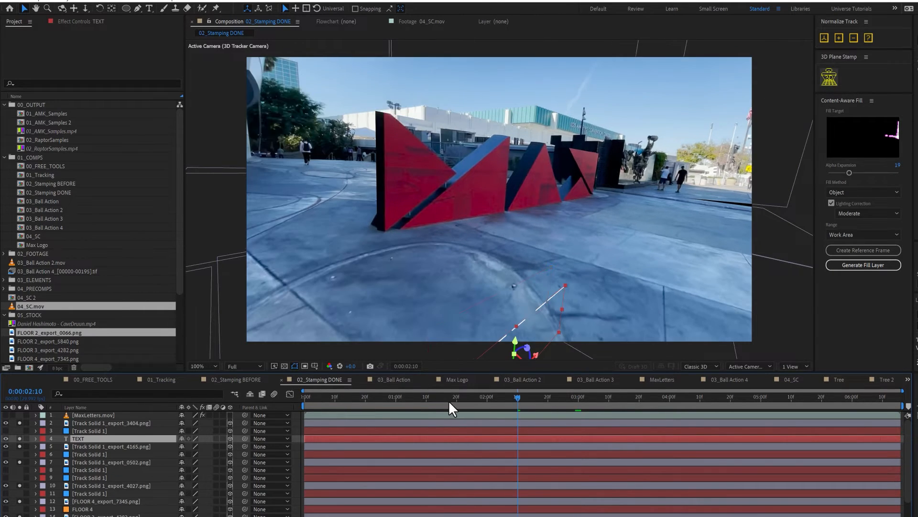
pyautogui.moveTo(507, 286); pyautogui.dragTo(400, 224)
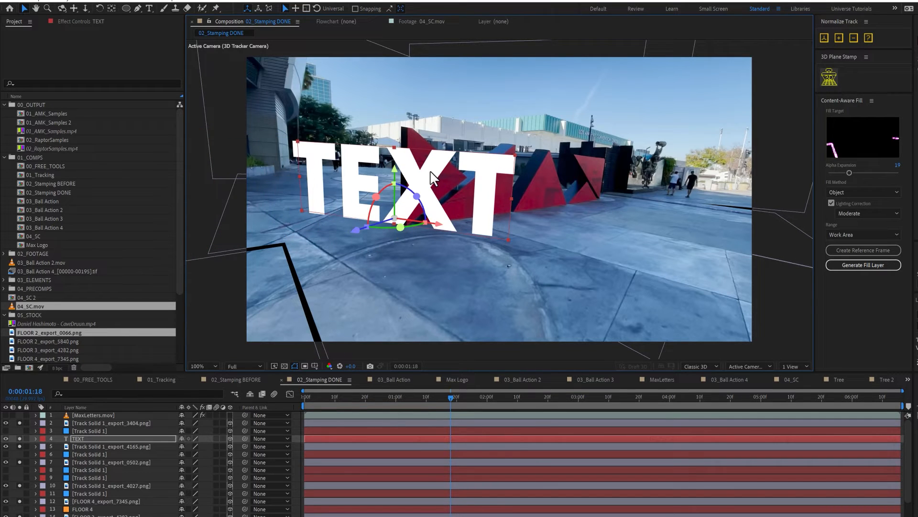
# Shift the 3D TEXT layer across the ground and adjust its depth so it spans the front of the red letters
pyautogui.moveTo(430, 171)
pyautogui.mouseDown()
pyautogui.moveTo(486, 214)
pyautogui.moveTo(499, 245)
pyautogui.moveTo(520, 185)
pyautogui.moveTo(577, 178)
pyautogui.moveTo(674, 125)
pyautogui.mouseUp()
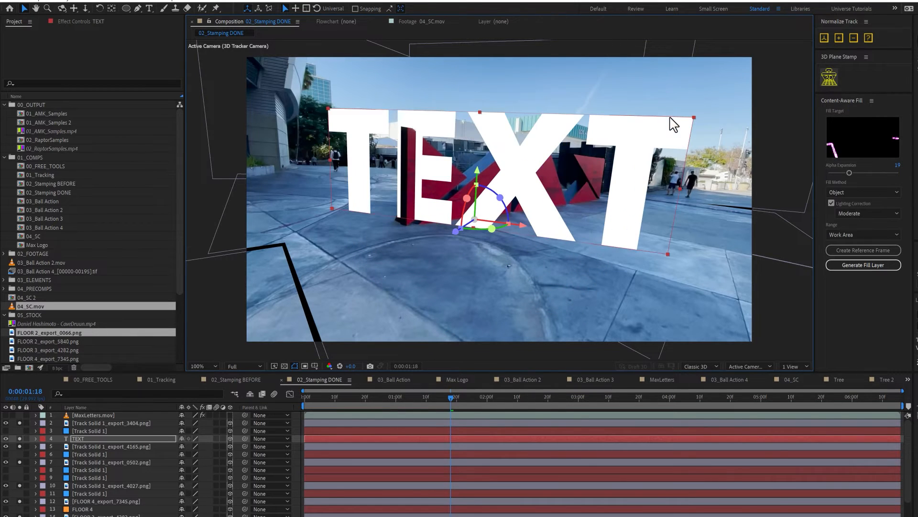
pyautogui.moveTo(456, 231)
pyautogui.mouseDown()
pyautogui.moveTo(521, 194)
pyautogui.moveTo(423, 255)
pyautogui.mouseUp()
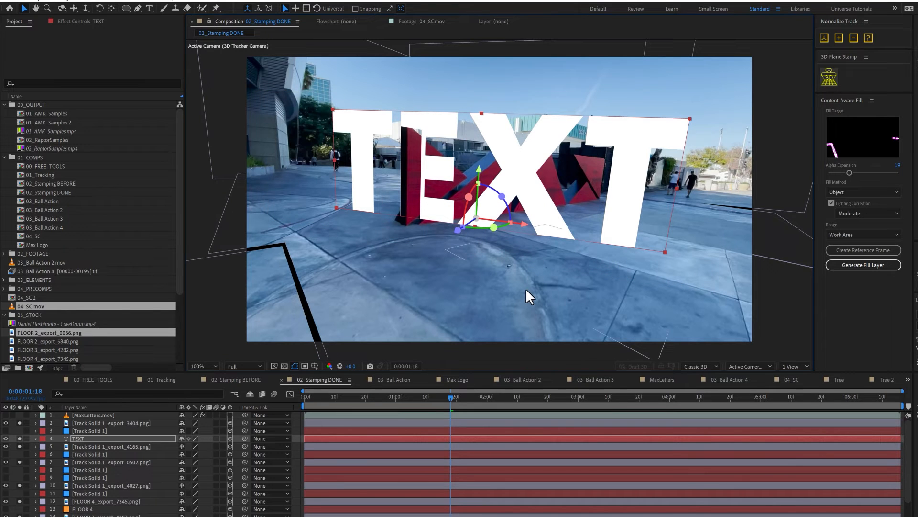
# In the 03_Ball Action composition, delete the Medium Gray-Red Solid 5 layer, make the FLOOR layer visible and select it
pyautogui.click(93, 380)
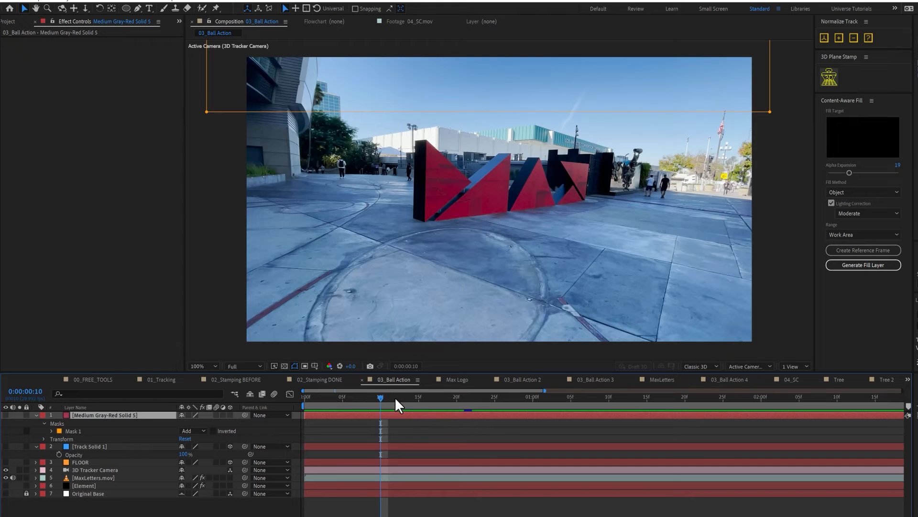
pyautogui.press('space')
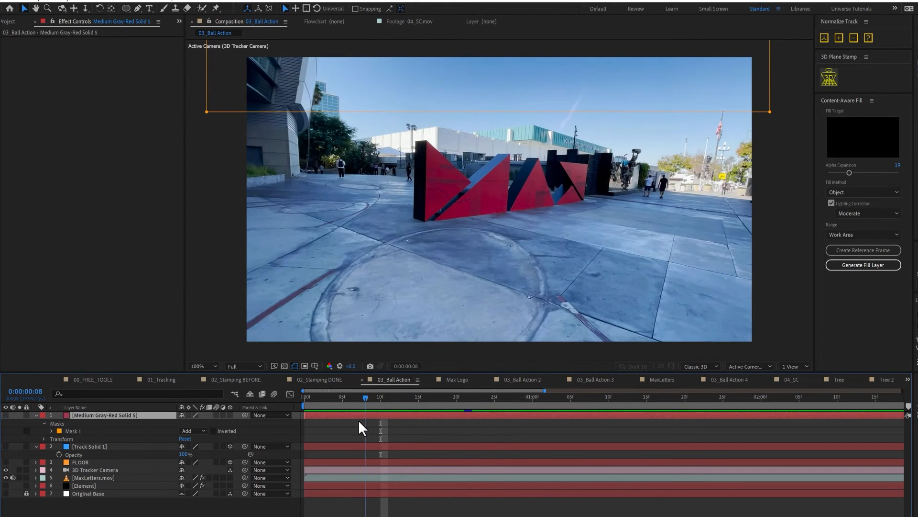
pyautogui.press('Delete')
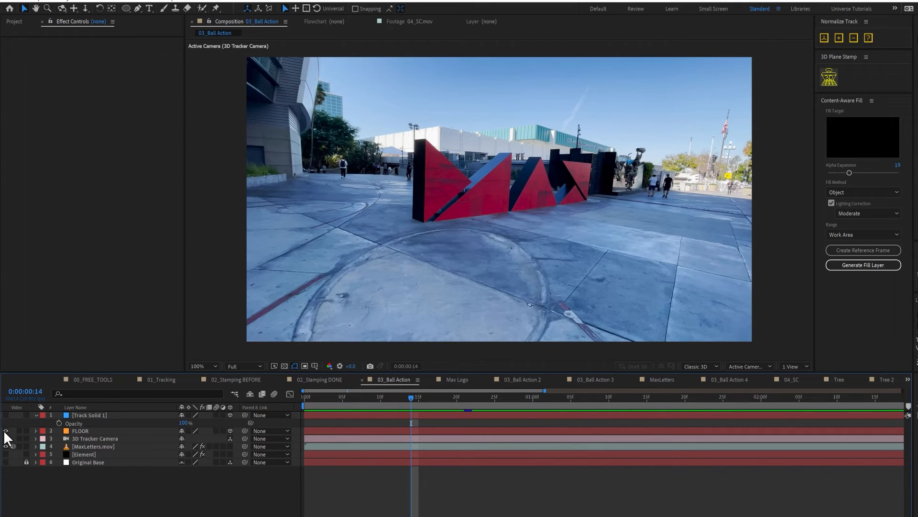
pyautogui.click(6, 431)
pyautogui.click(112, 431)
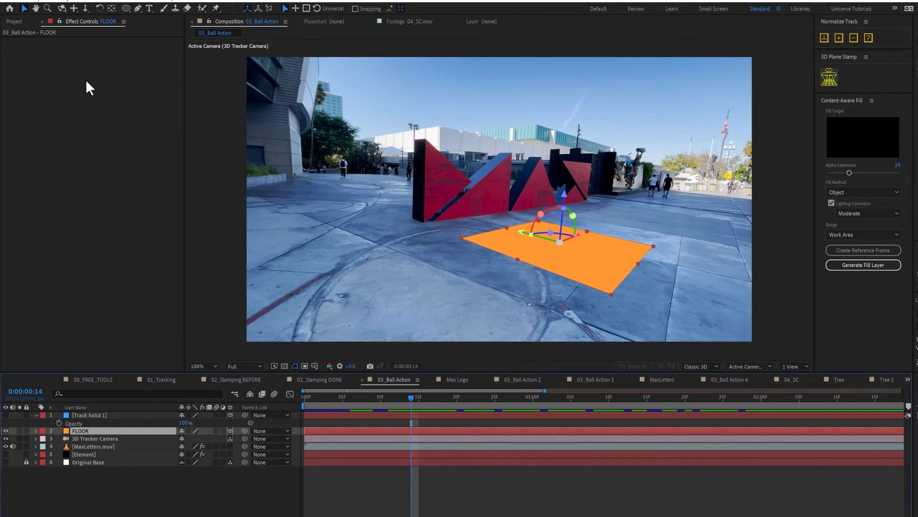
# Create a black solid above FLOOR and mask it to a wide rectangular strip across the upper edge of the frame
pyautogui.click(77, 3)
pyautogui.moveTo(95, 6)
pyautogui.click(228, 16)
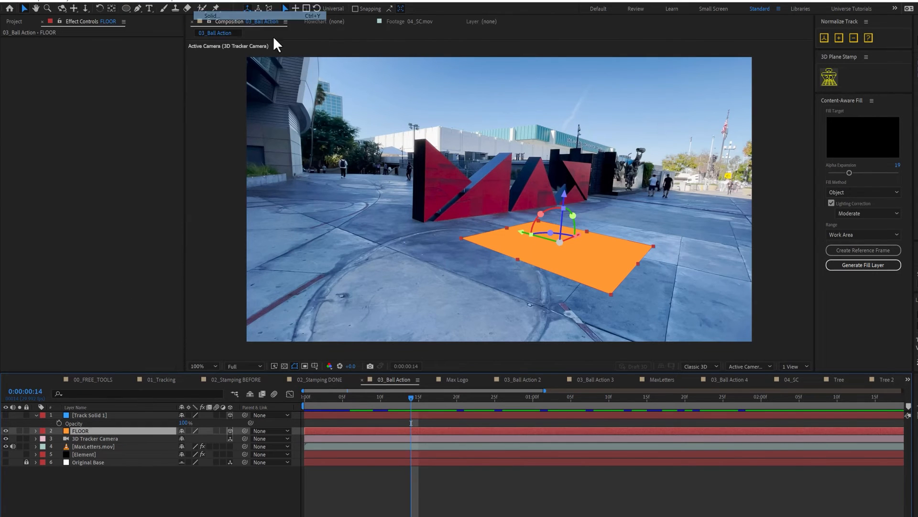
pyautogui.click(681, 331)
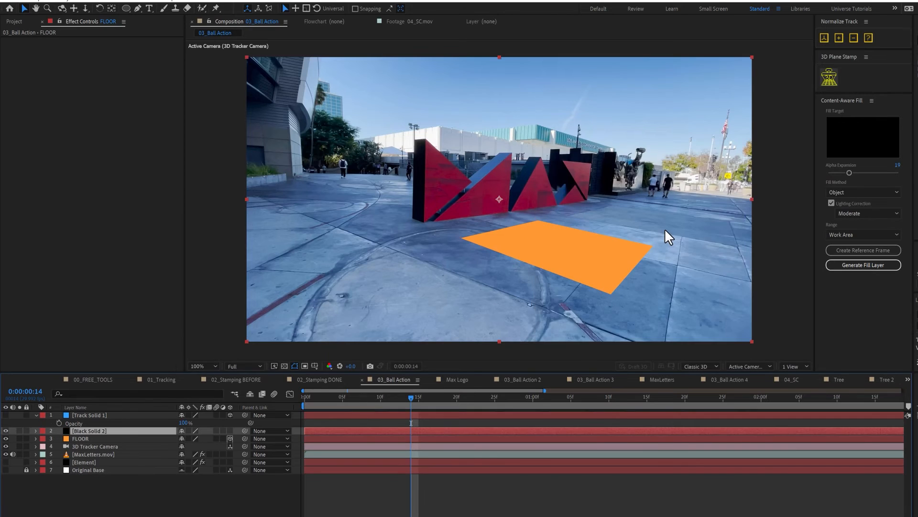
pyautogui.moveTo(125, 4); pyautogui.dragTo(165, 10)
pyautogui.moveTo(243, 52); pyautogui.dragTo(767, 96)
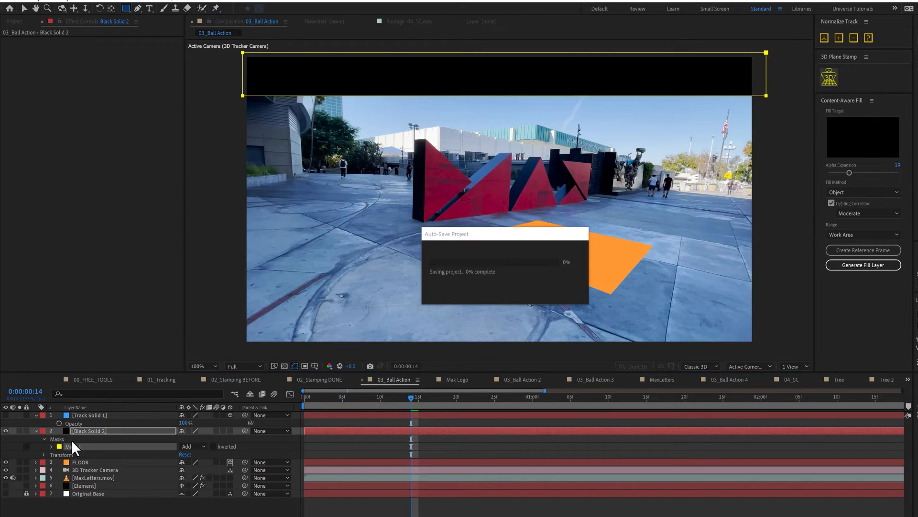
# Apply Fractal Noise to the masked black solid and extend the mask's lower edge farther down over the buildings
pyautogui.click(70, 127)
pyautogui.rightClick(96, 94)
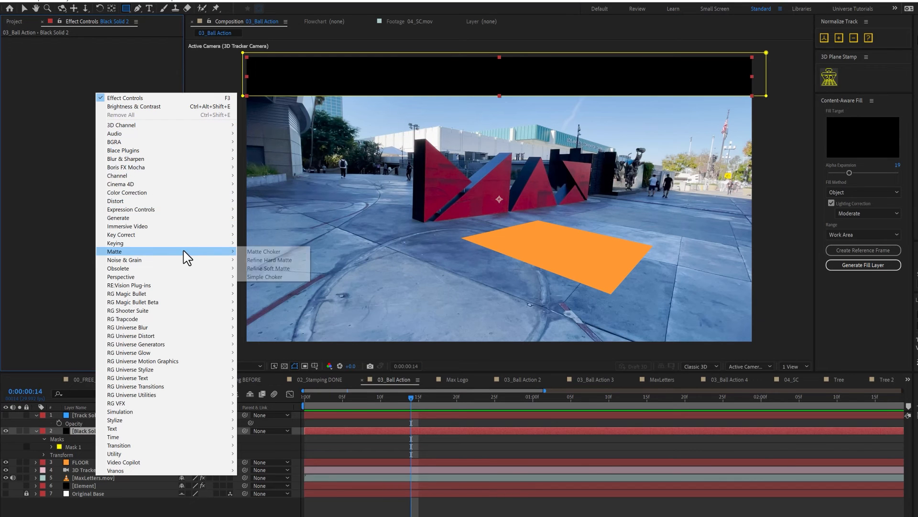
pyautogui.moveTo(191, 261)
pyautogui.click(271, 280)
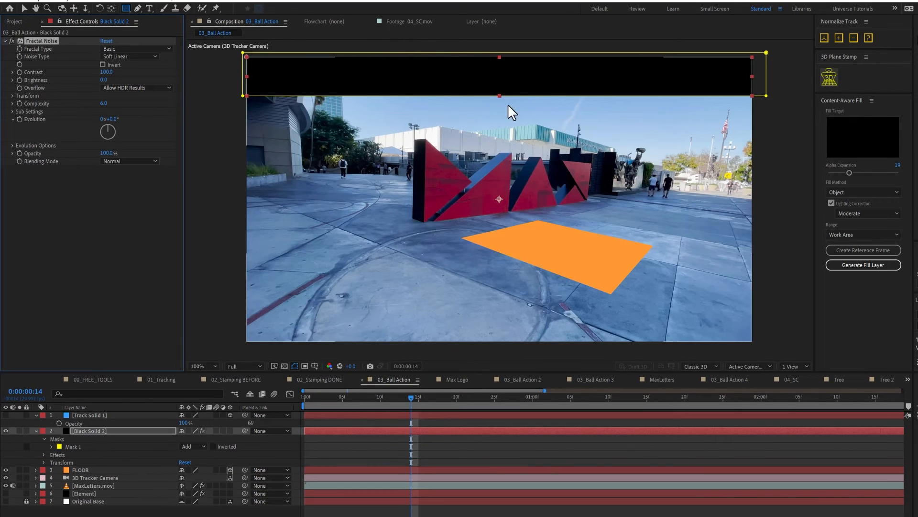
pyautogui.press('v')
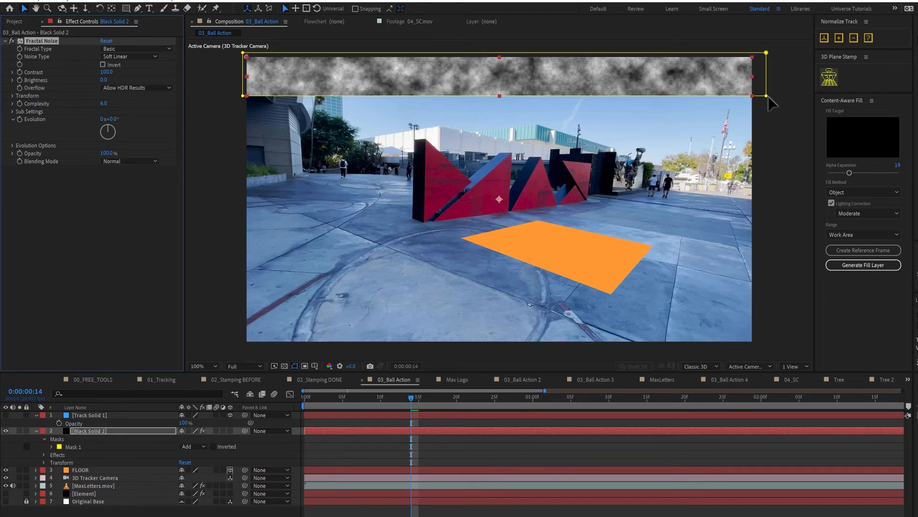
pyautogui.doubleClick(532, 95)
pyautogui.moveTo(505, 95); pyautogui.dragTo(505, 122)
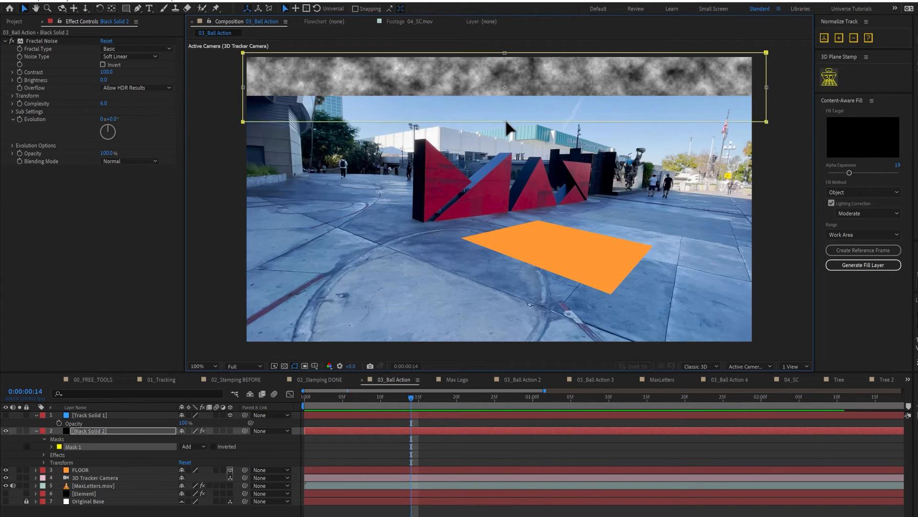
# Add Colorama to the black solid after Fractal Noise and set its Input Phase's Phase Shift to 152°
pyautogui.rightClick(90, 205)
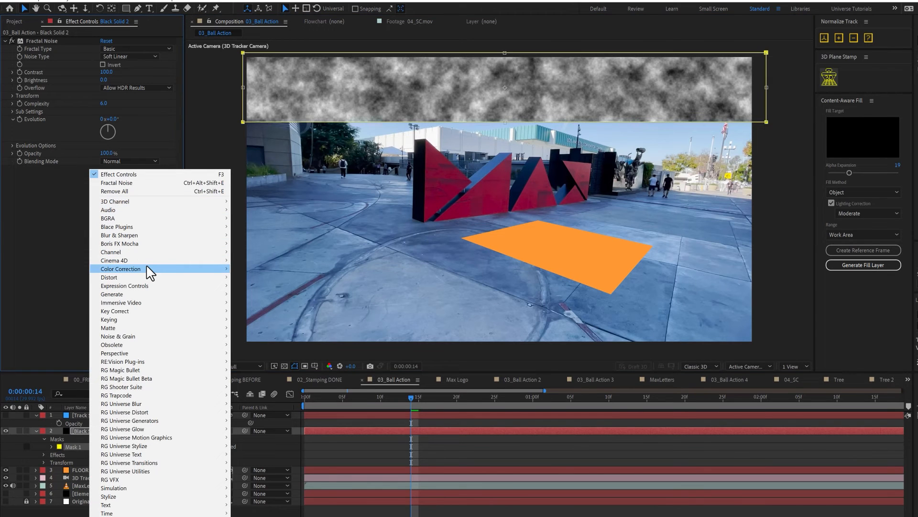
pyautogui.moveTo(150, 272)
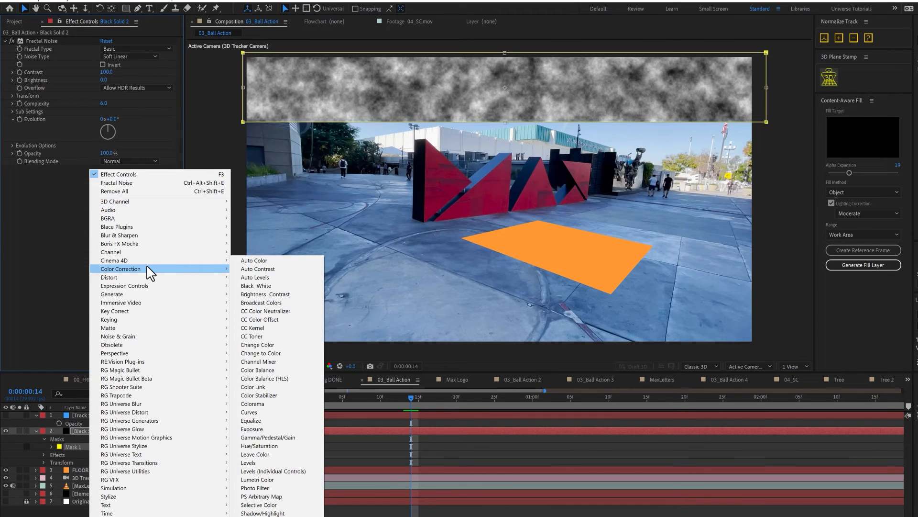
pyautogui.click(277, 404)
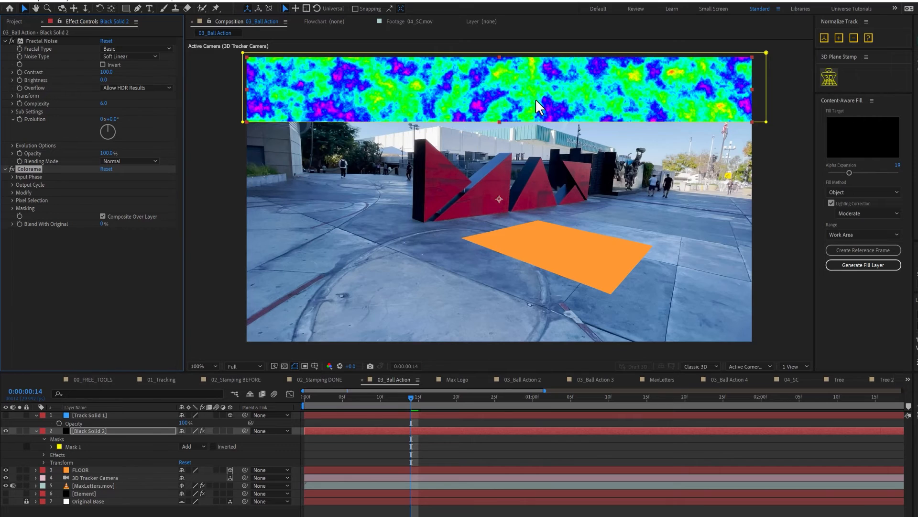
pyautogui.click(14, 177)
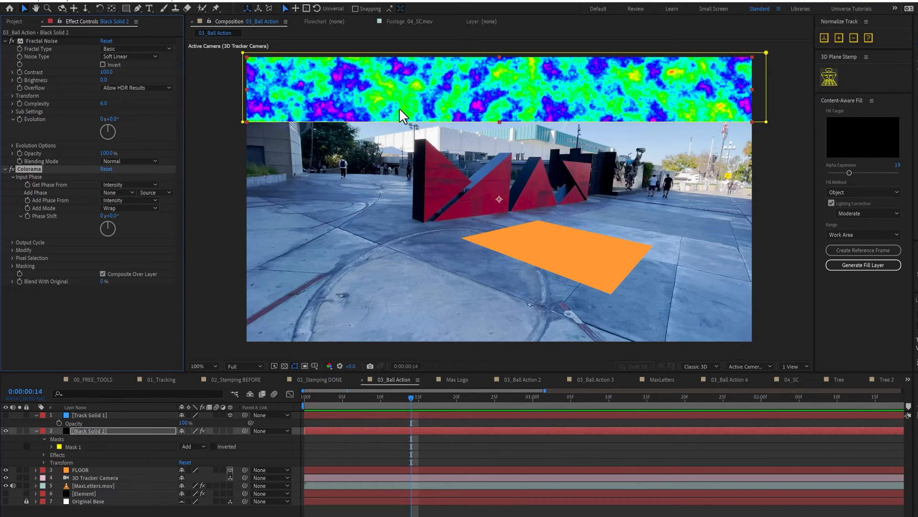
pyautogui.click(12, 242)
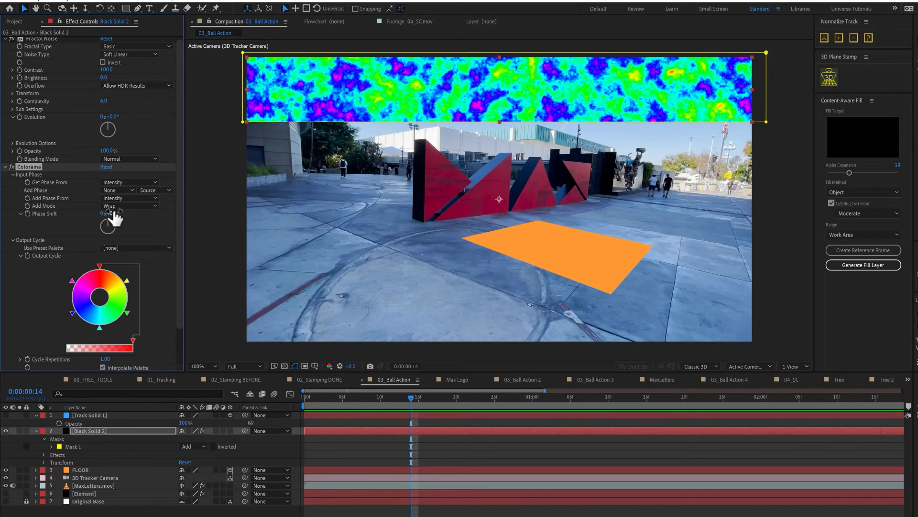
pyautogui.click(5, 38)
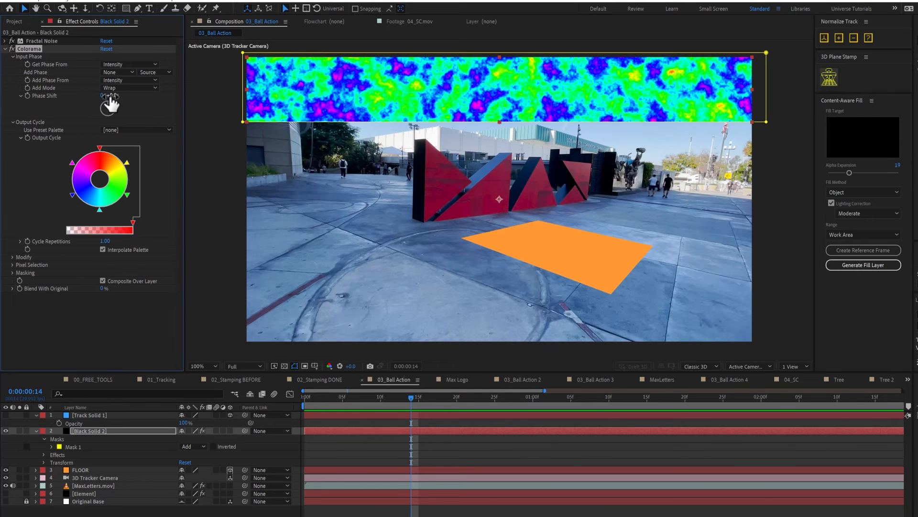
pyautogui.moveTo(110, 102); pyautogui.dragTo(136, 164)
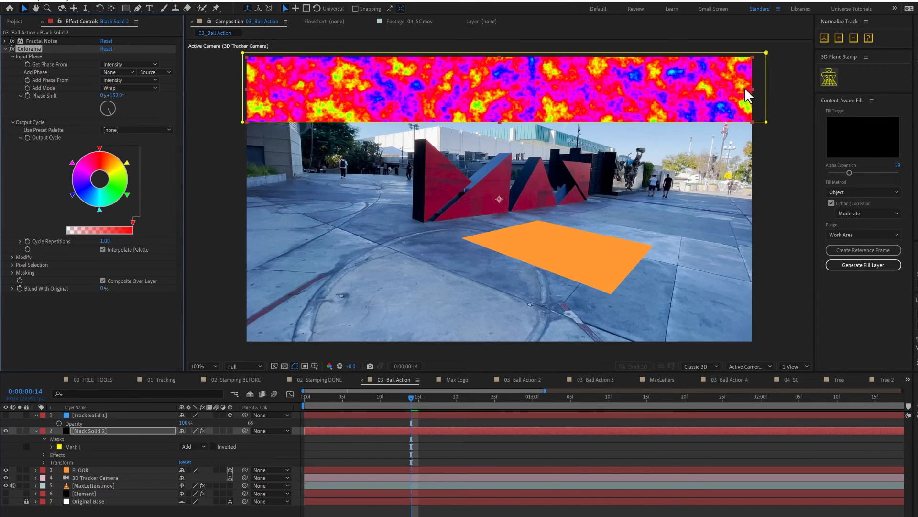
pyautogui.click(5, 47)
# Apply CC Ball Action to the black solid after Colorama
pyautogui.rightClick(78, 112)
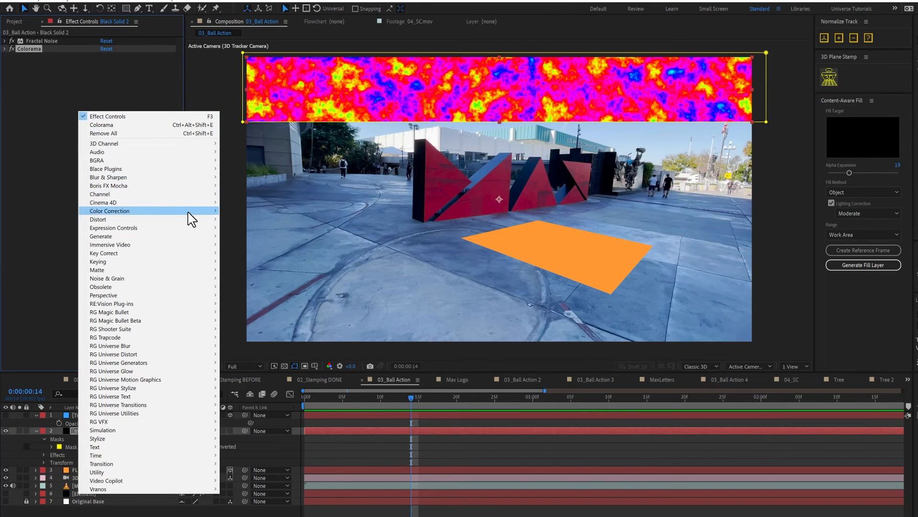
pyautogui.moveTo(188, 213)
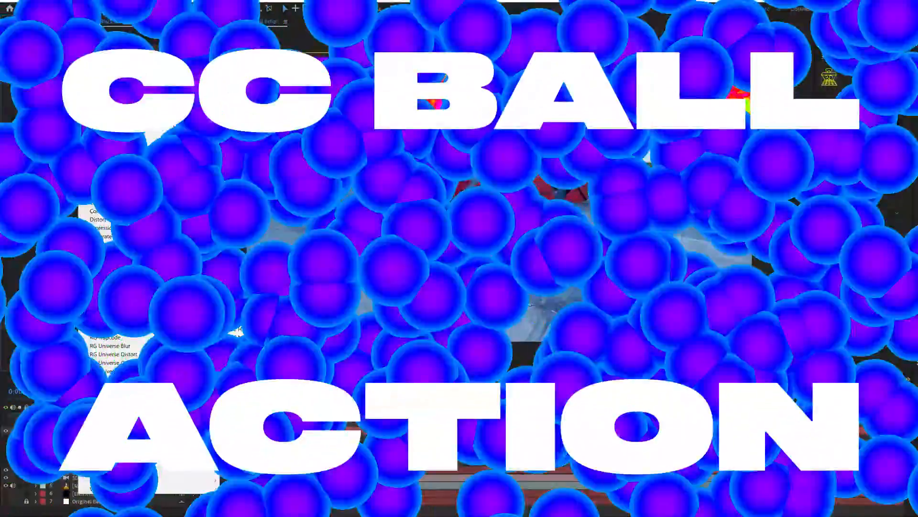
pyautogui.click(258, 386)
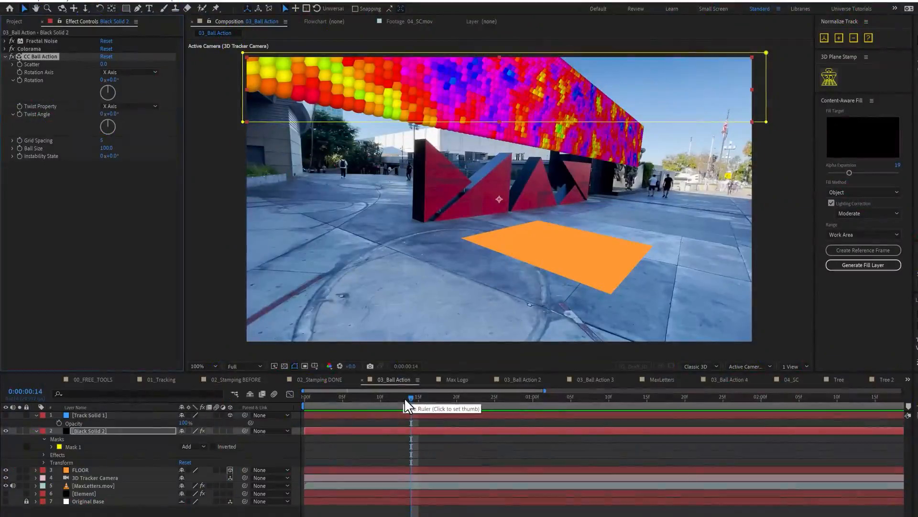
# Preview the ball wall from the first frame to check how it follows the tracked camera, and return to 0:00:00:00
pyautogui.moveTo(404, 398); pyautogui.dragTo(283, 407)
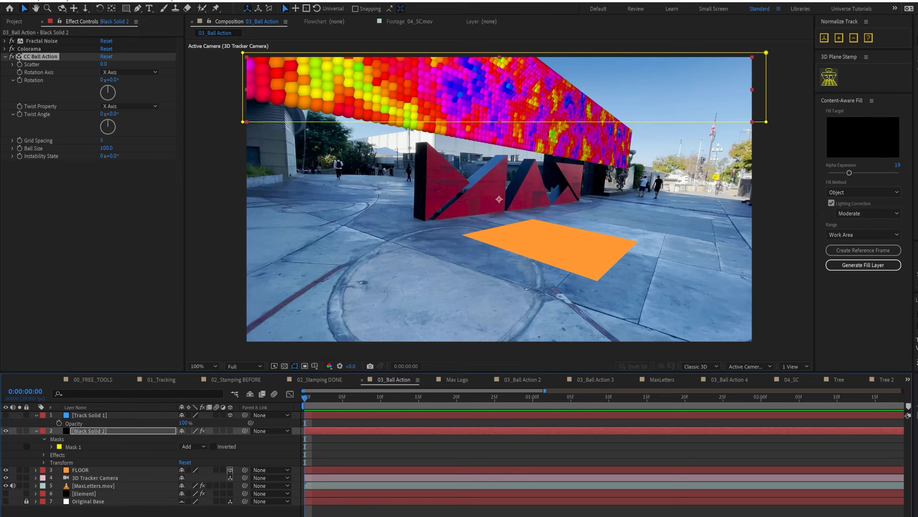
pyautogui.press('space')
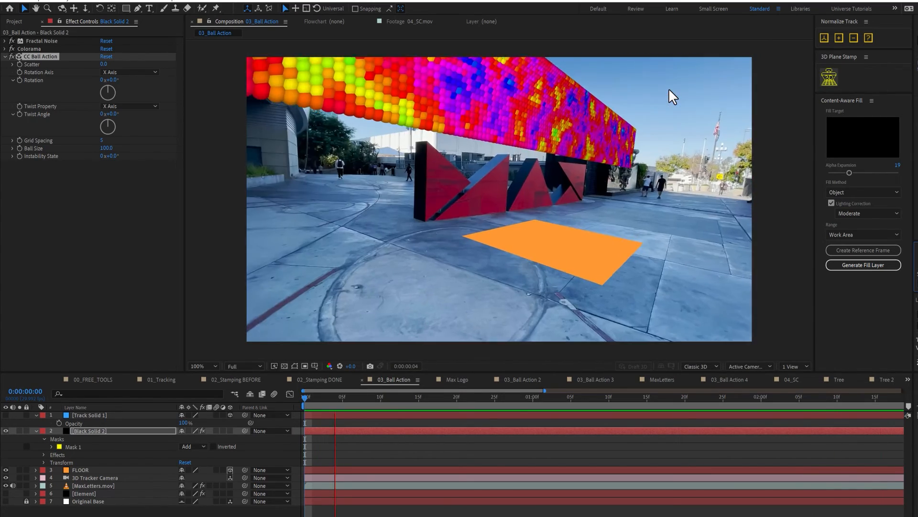
pyautogui.press('space')
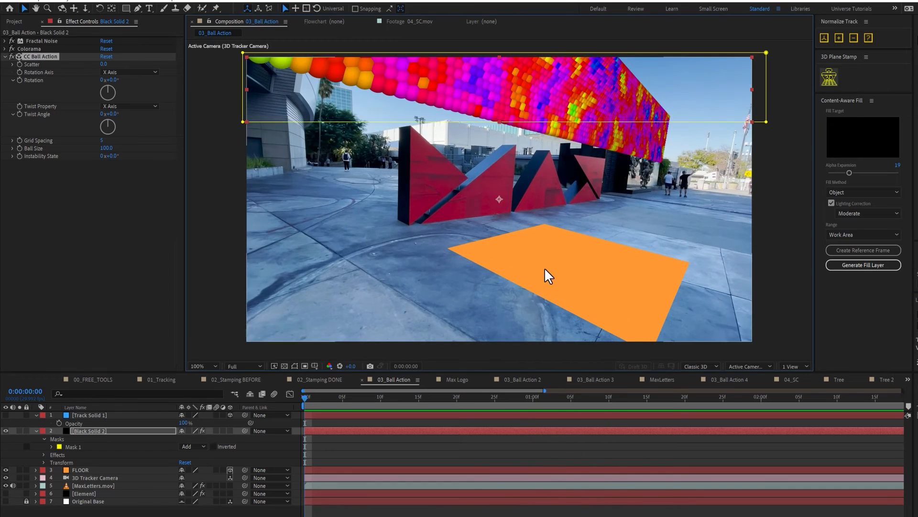
pyautogui.moveTo(335, 398); pyautogui.dragTo(290, 429)
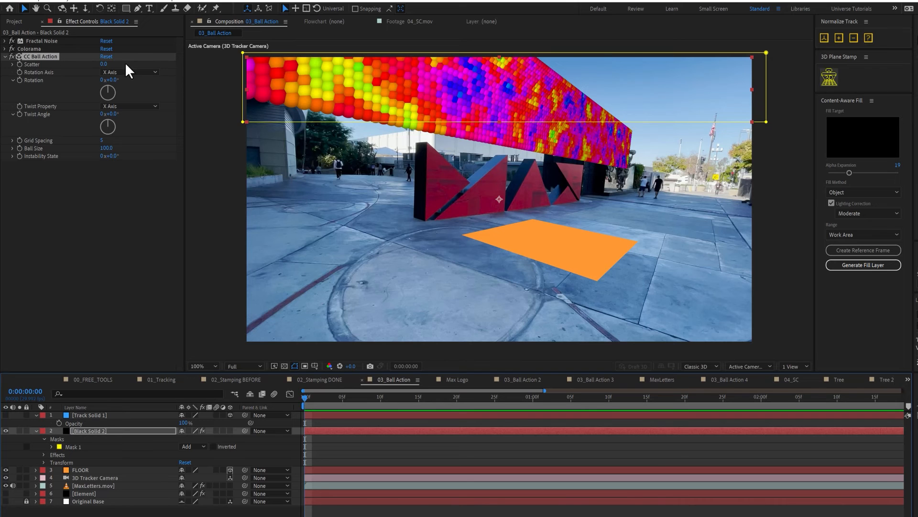
# Set CC Ball Action's Scatter to 62, Grid Spacing to 26 and Ball Size to 39, and hide the FLOOR layer
pyautogui.moveTo(108, 65); pyautogui.dragTo(148, 65)
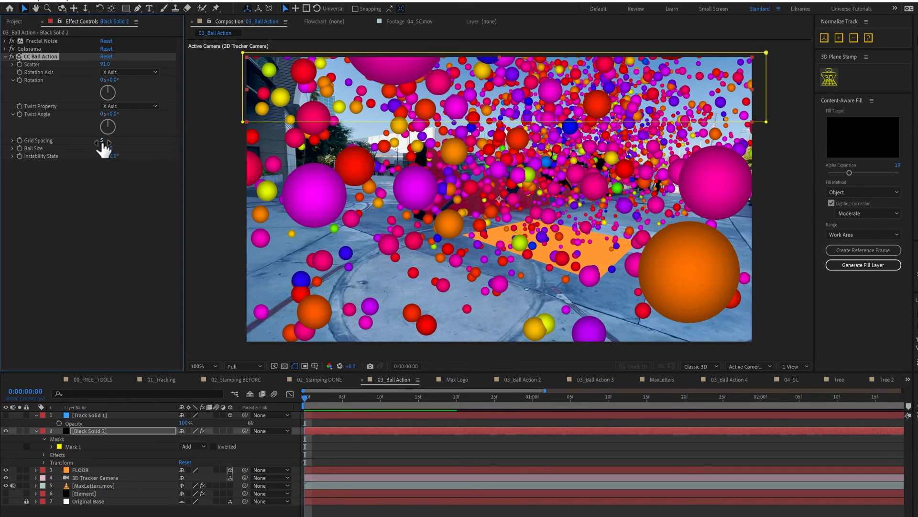
pyautogui.moveTo(104, 142); pyautogui.dragTo(89, 160)
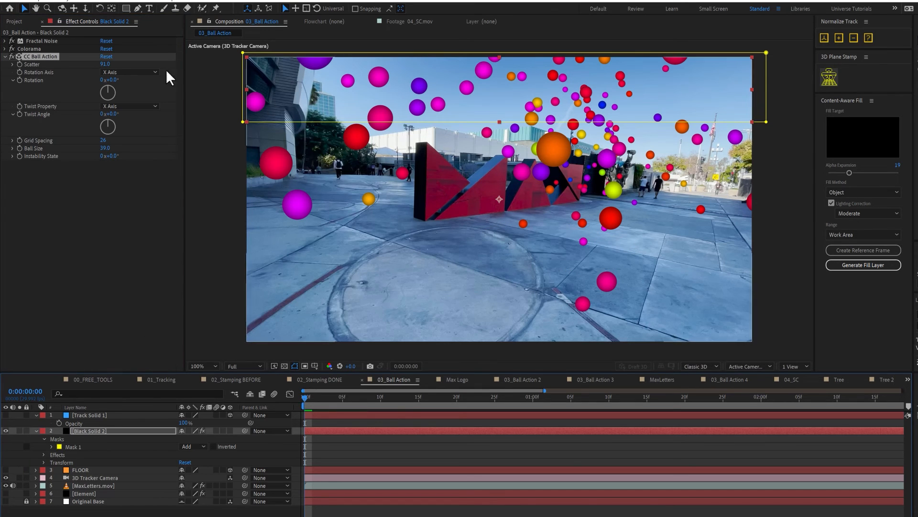
pyautogui.moveTo(93, 70); pyautogui.dragTo(95, 72)
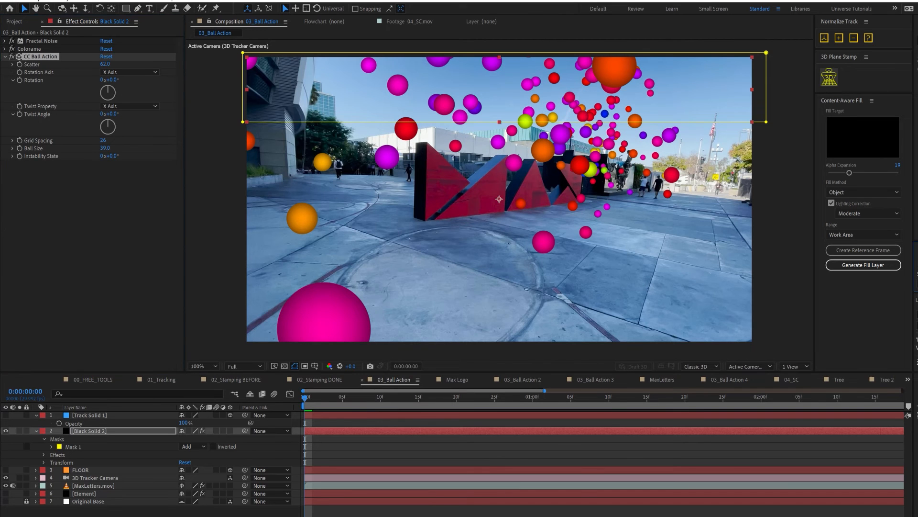
# Play back the scattered balls over the footage to check how they move with the tracked camera
pyautogui.press('space')
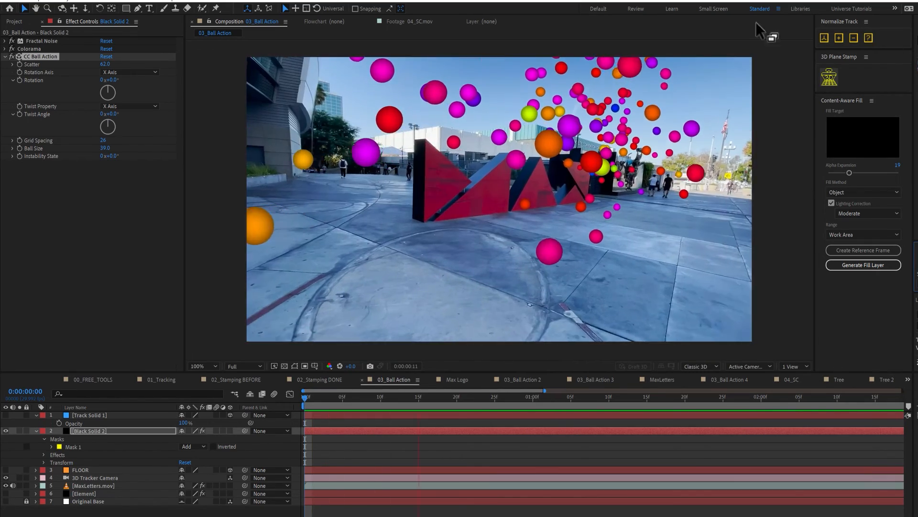
pyautogui.click(608, 136)
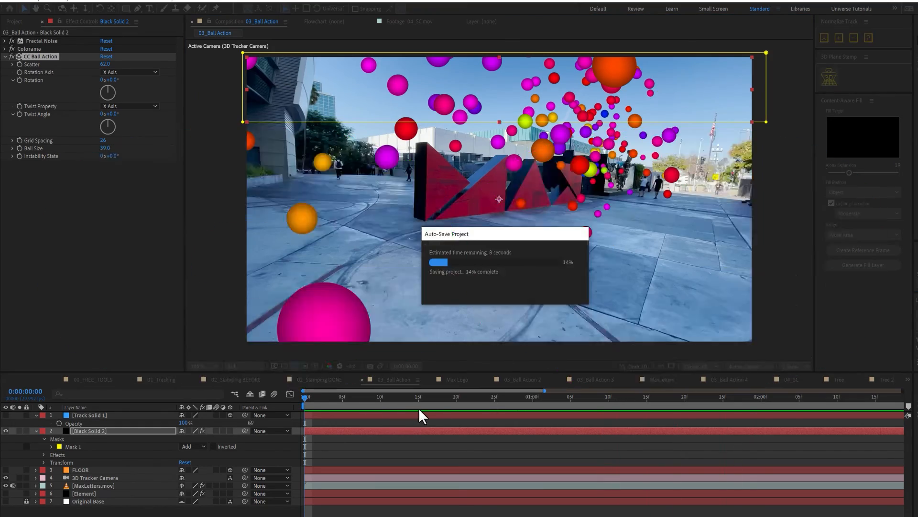
pyautogui.press('space')
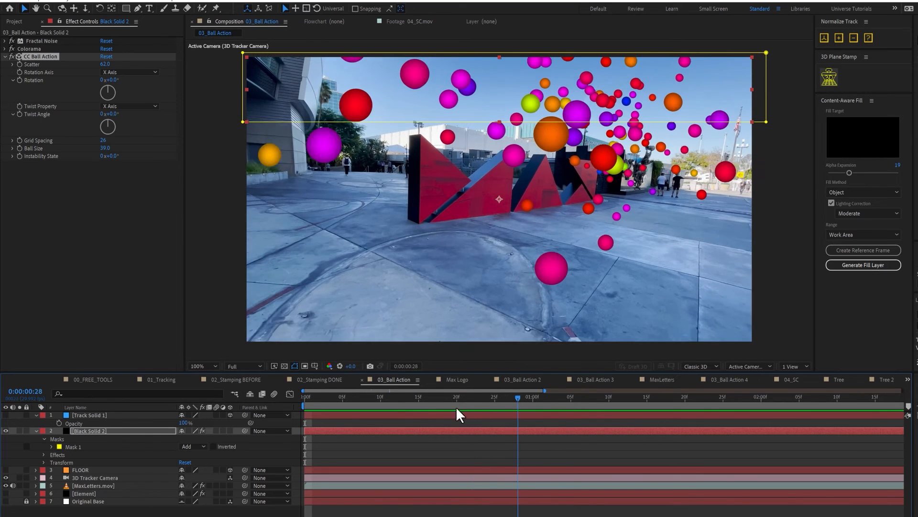
pyautogui.press('space')
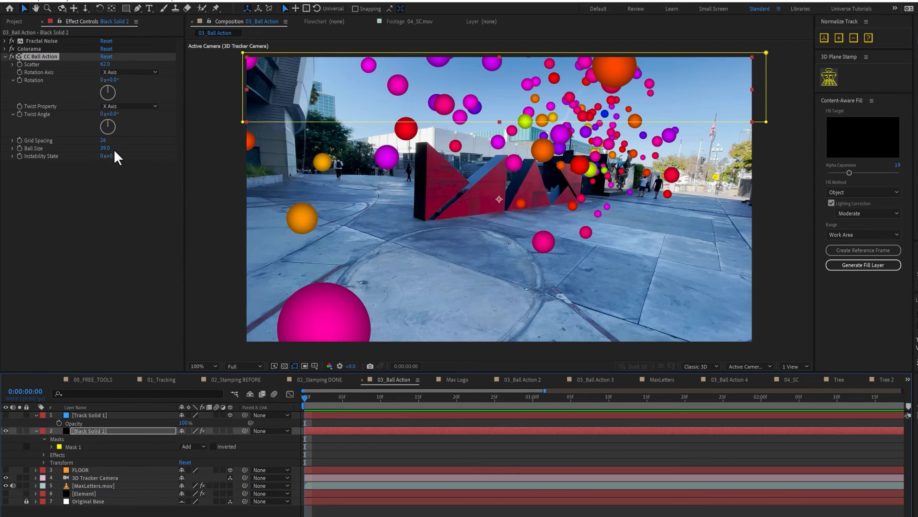
# Set CC Ball Action's Ball Size to 14 and Instability State to 59° on the black solid
pyautogui.moveTo(101, 156); pyautogui.dragTo(101, 156)
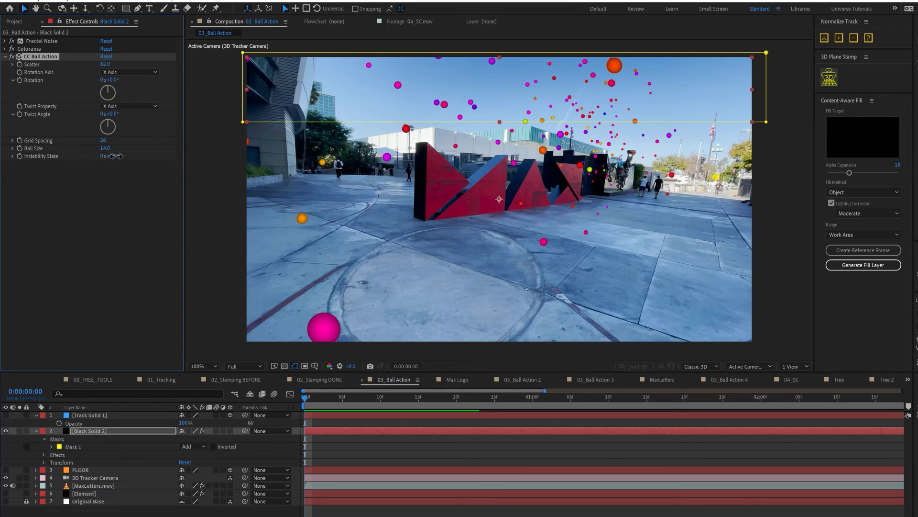
pyautogui.moveTo(123, 155); pyautogui.dragTo(170, 154)
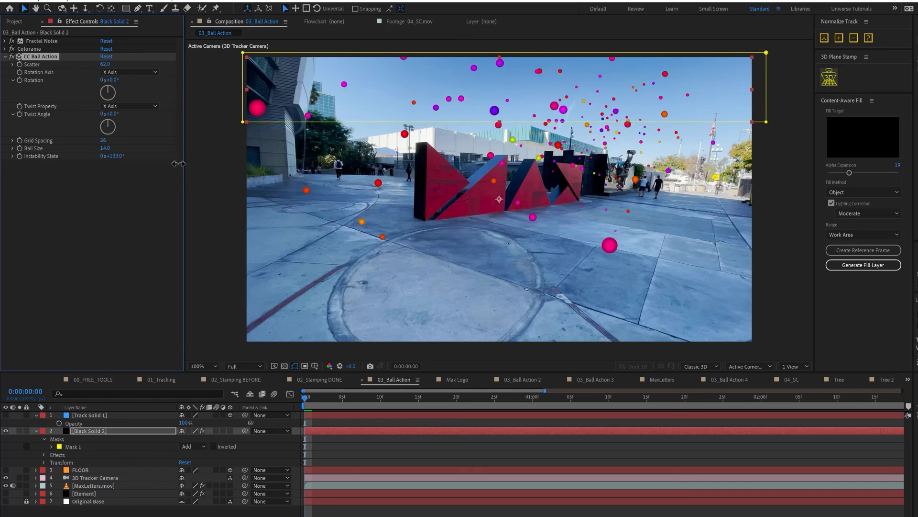
pyautogui.moveTo(156, 170); pyautogui.dragTo(150, 139)
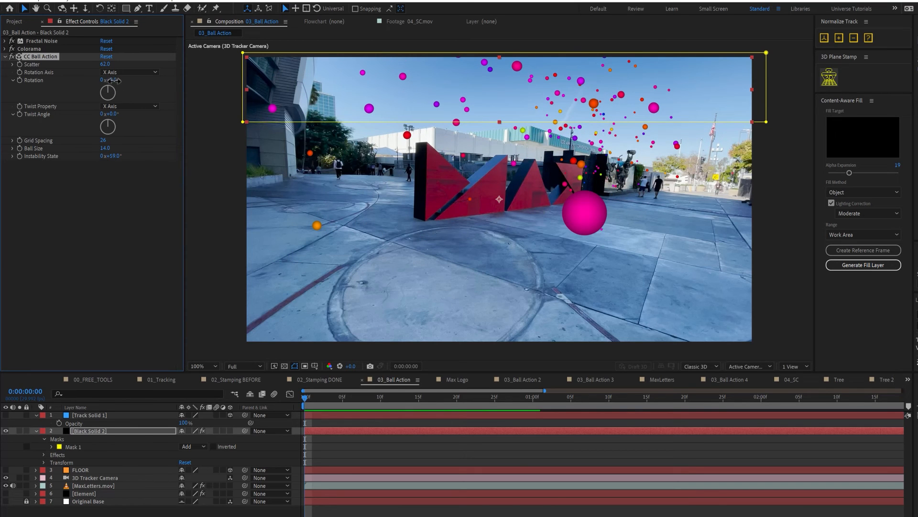
# Set CC Ball Action's Rotation to 16° and vary its Twist Angle to swirl the scattered balls
pyautogui.moveTo(115, 81)
pyautogui.mouseDown()
pyautogui.moveTo(155, 80)
pyautogui.moveTo(119, 79)
pyautogui.mouseUp()
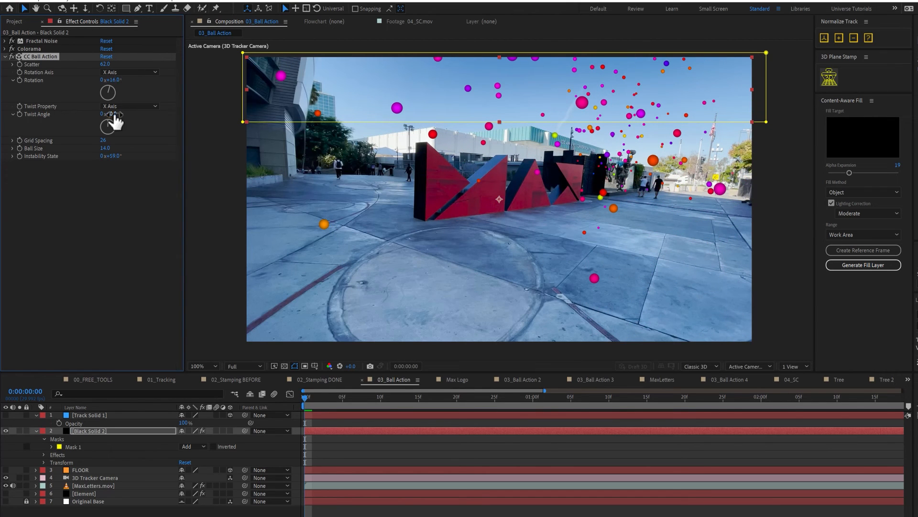
pyautogui.moveTo(123, 113); pyautogui.dragTo(142, 108)
pyautogui.click(140, 106)
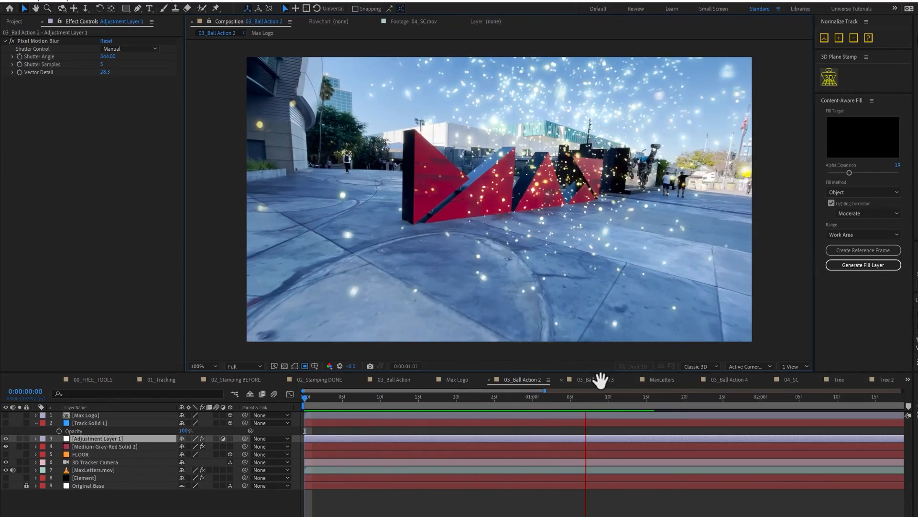
# Open the 03_Ball Action 3 composition and play back its dark debris particles over the tracked footage
pyautogui.click(601, 381)
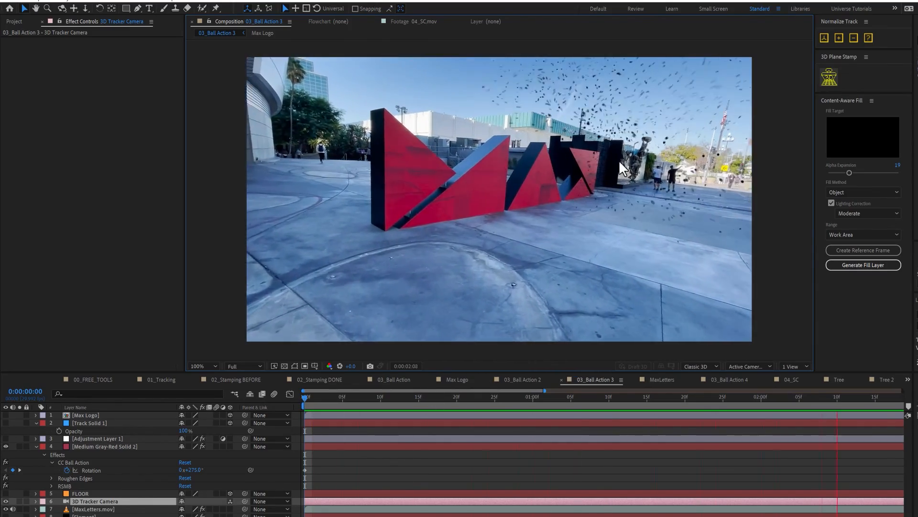
pyautogui.press('space')
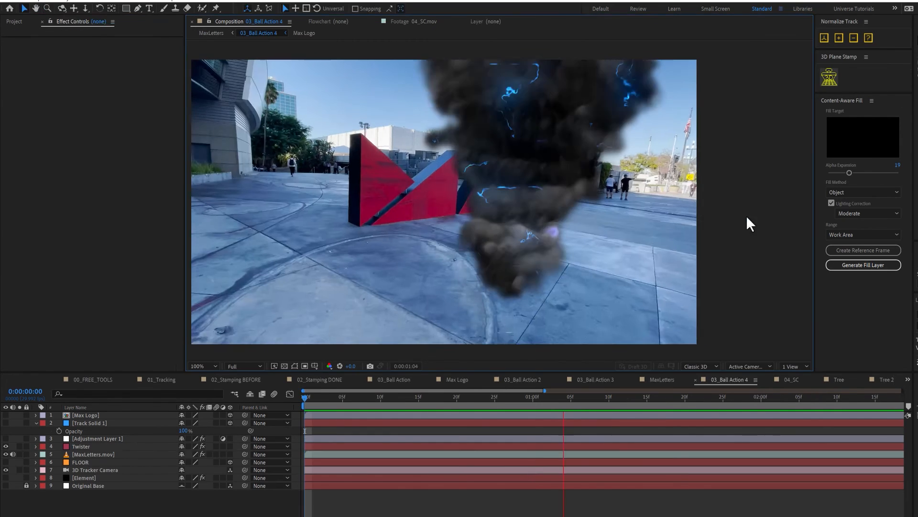
# In 03_Ball Action 4, switch off the Twister layer's finishing effects, including CC Force Motion Blur
pyautogui.click(11, 80)
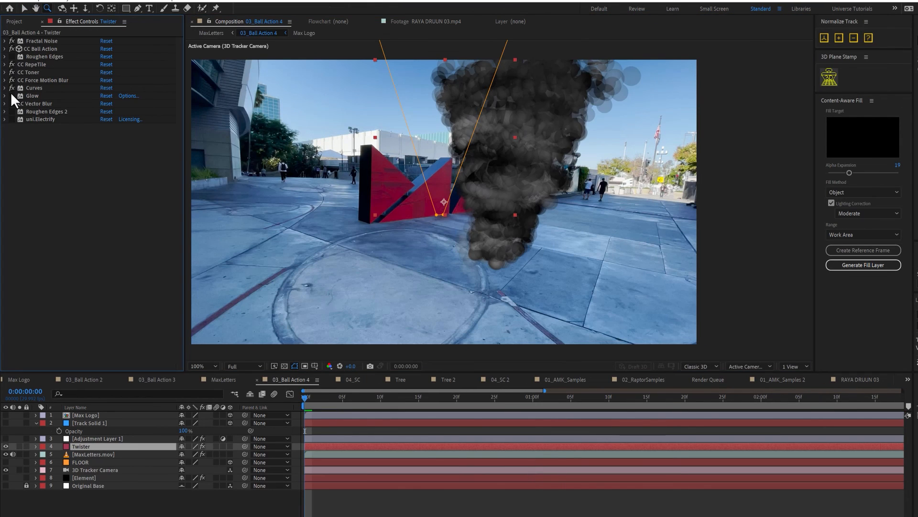